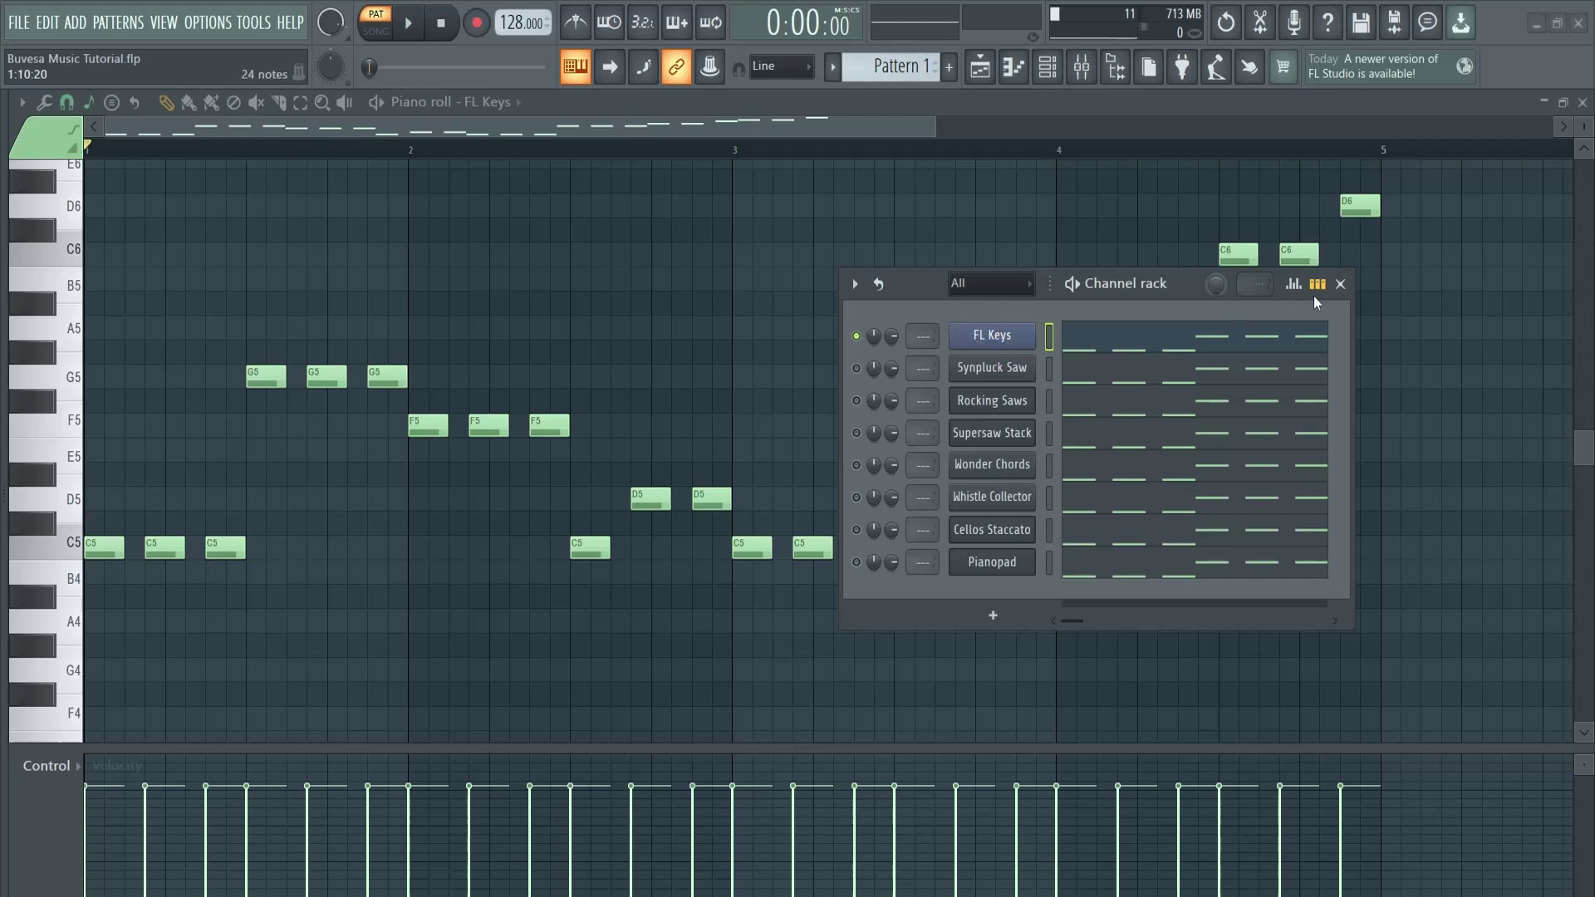
- Hide the Channel rack to reveal the FL Keys melody in the piano roll
{"action": "left_click", "coordinate": [1340, 283]}
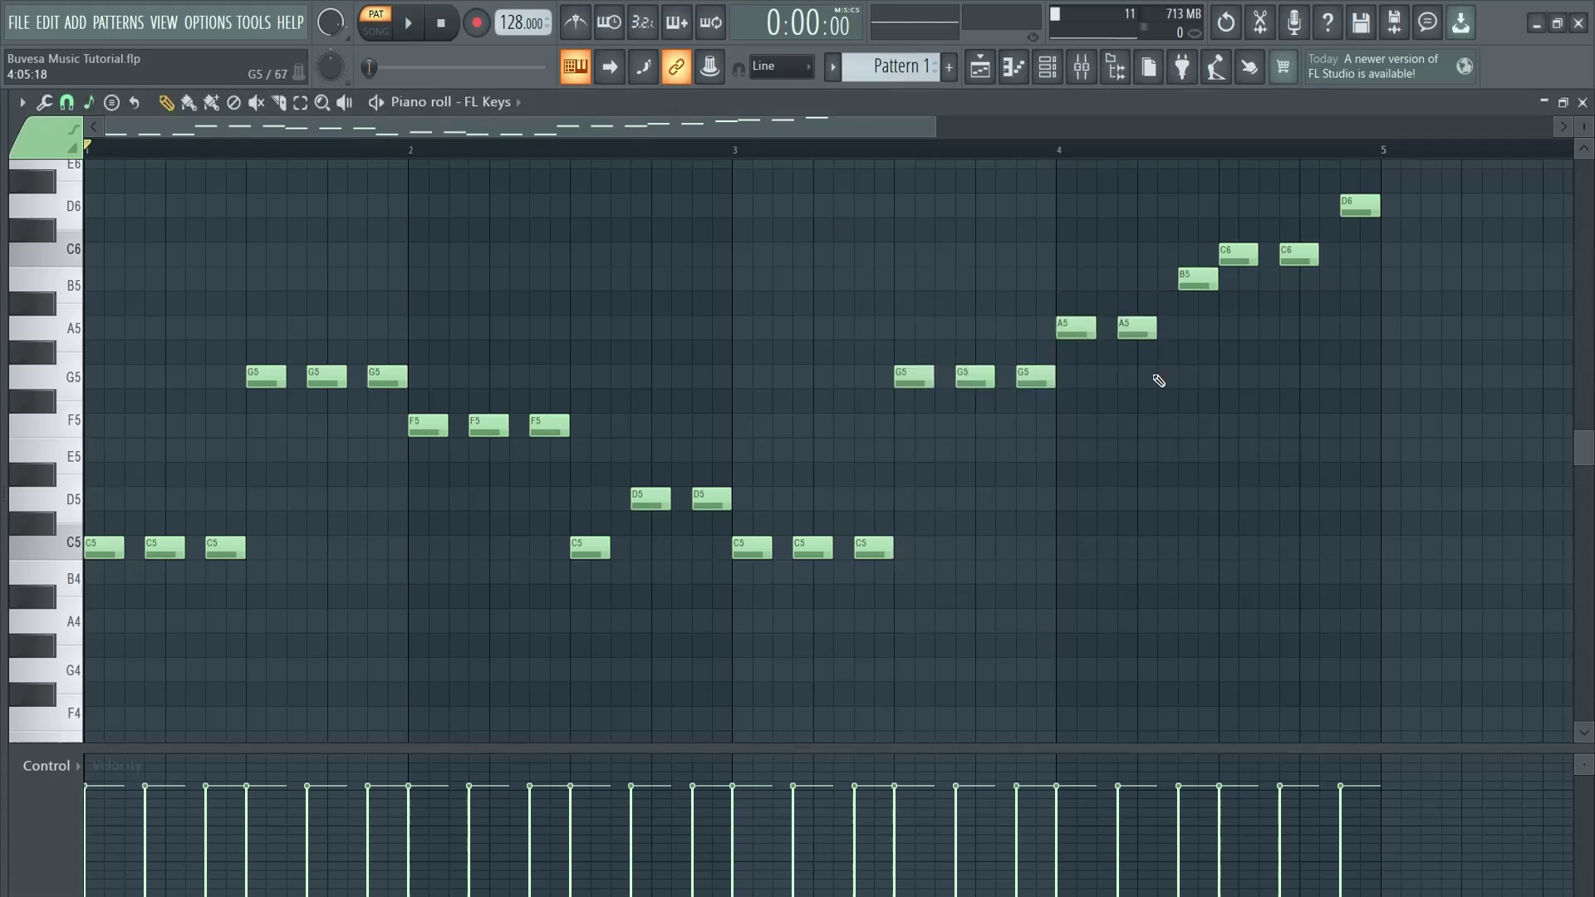
{"action": "key", "text": "F6"}
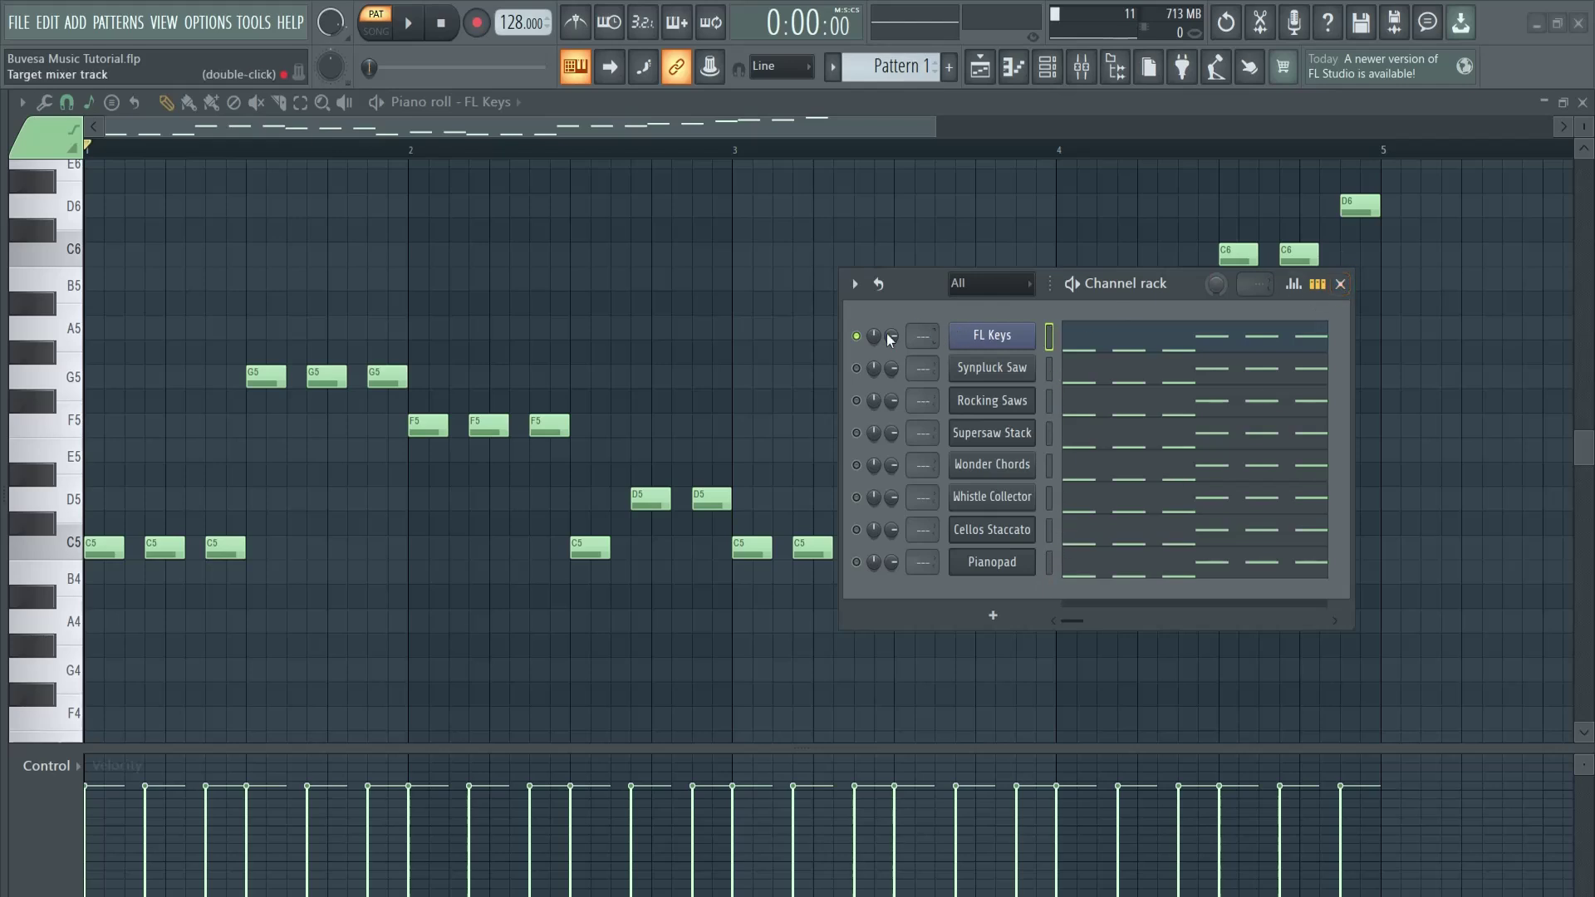
{"action": "left_click", "coordinate": [1340, 284]}
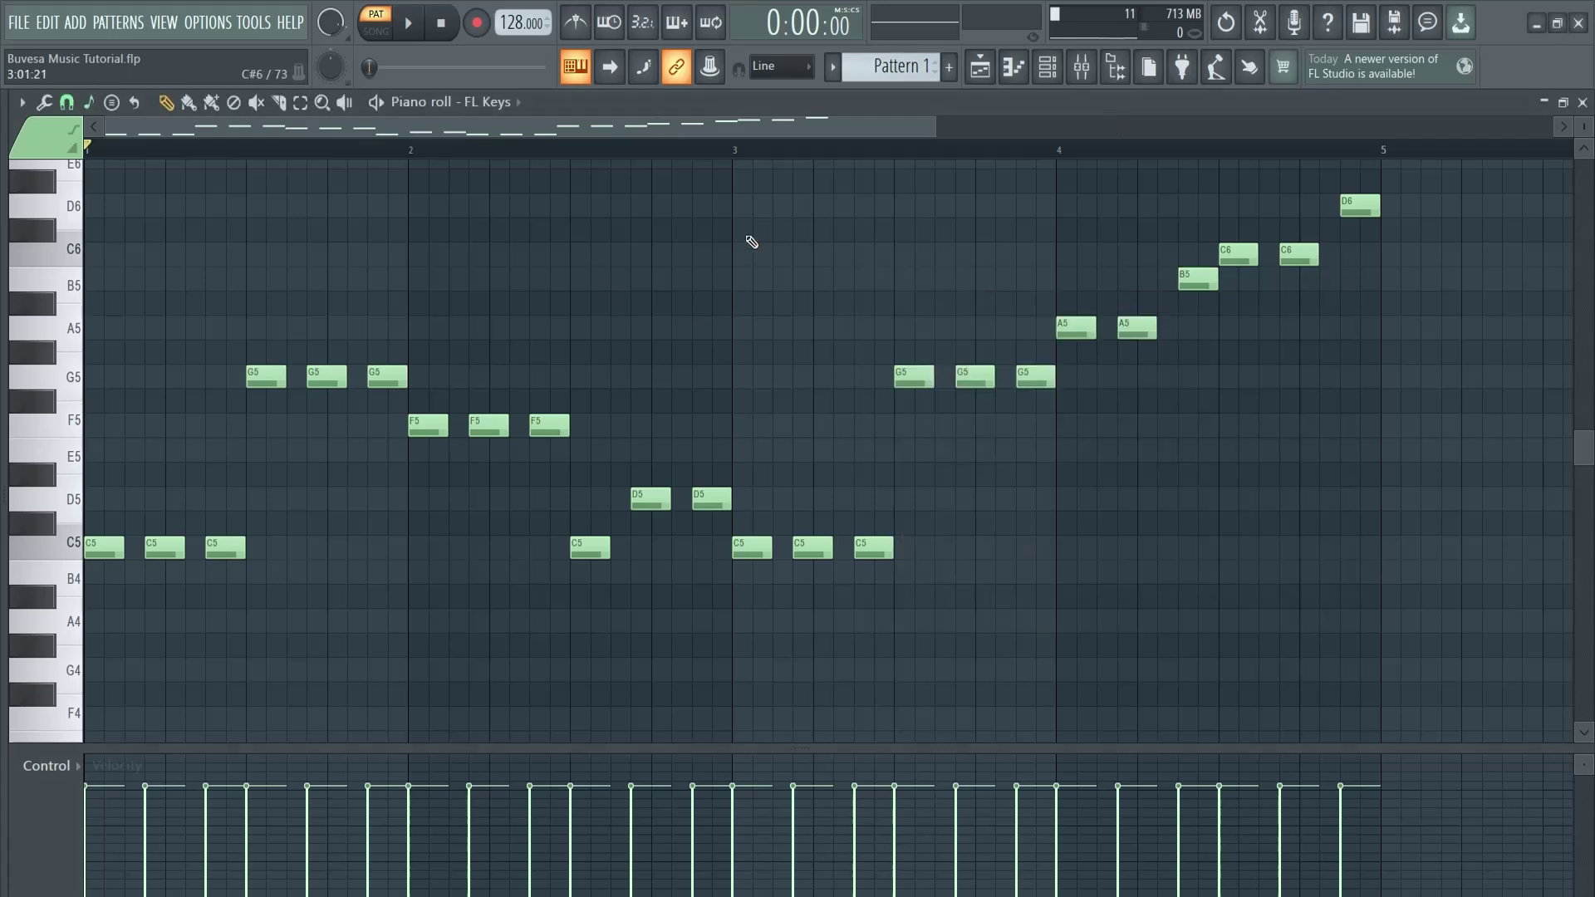
- Play and stop the melody, then reopen the Channel rack and move it right
{"action": "left_click", "coordinate": [414, 35]}
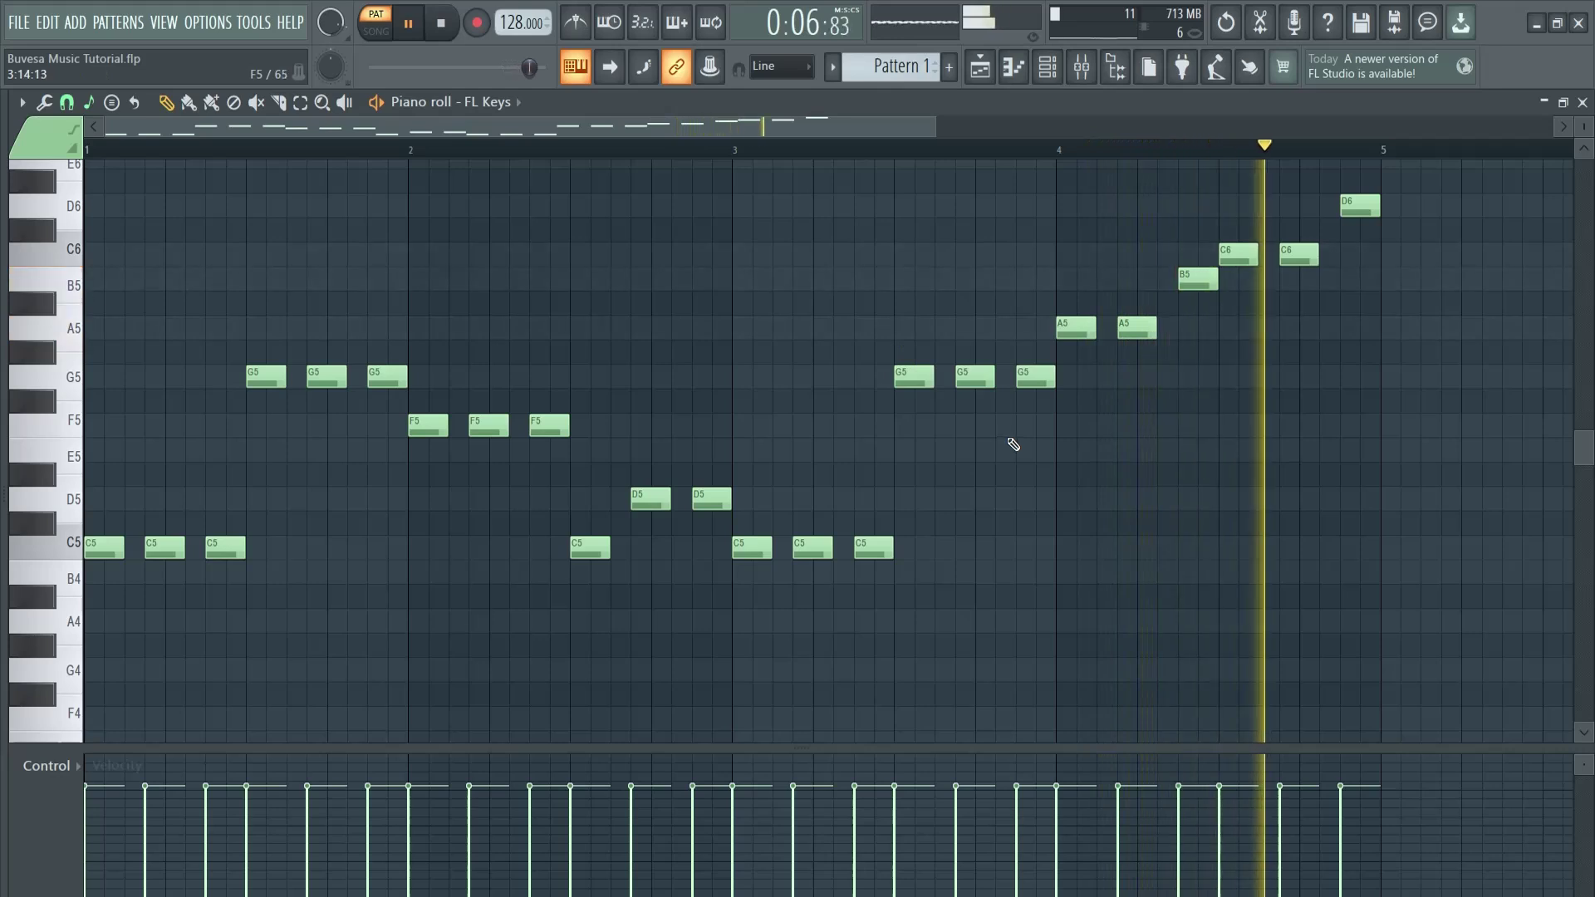
{"action": "key", "text": "space"}
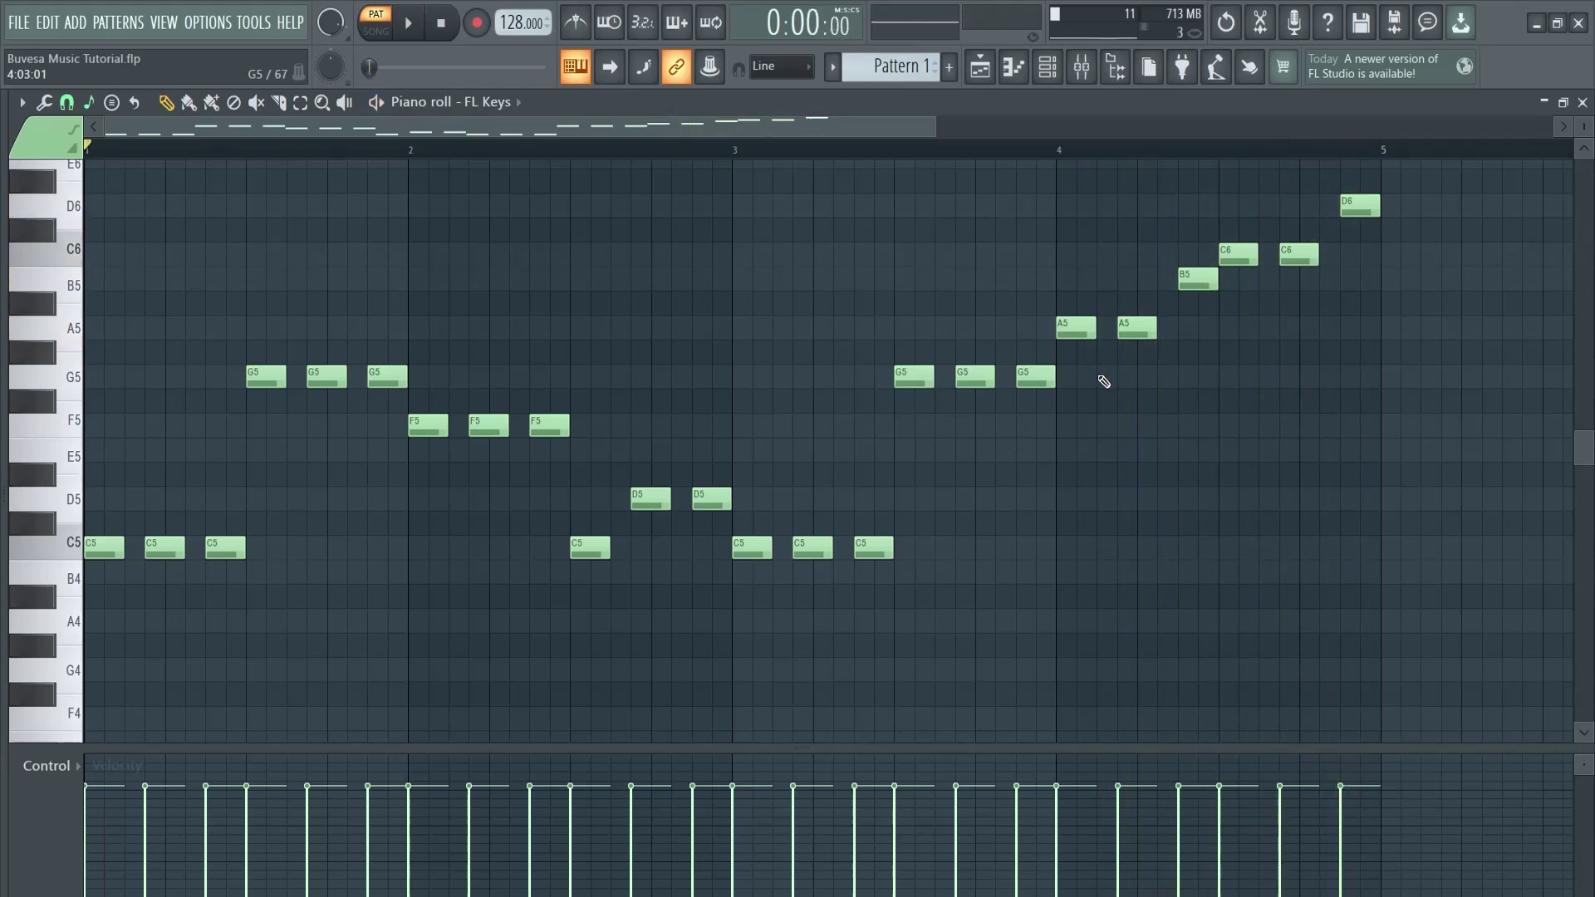
{"action": "key", "text": "F6"}
{"action": "left_click_drag", "start_coordinate": [1183, 287], "coordinate": [1326, 326]}
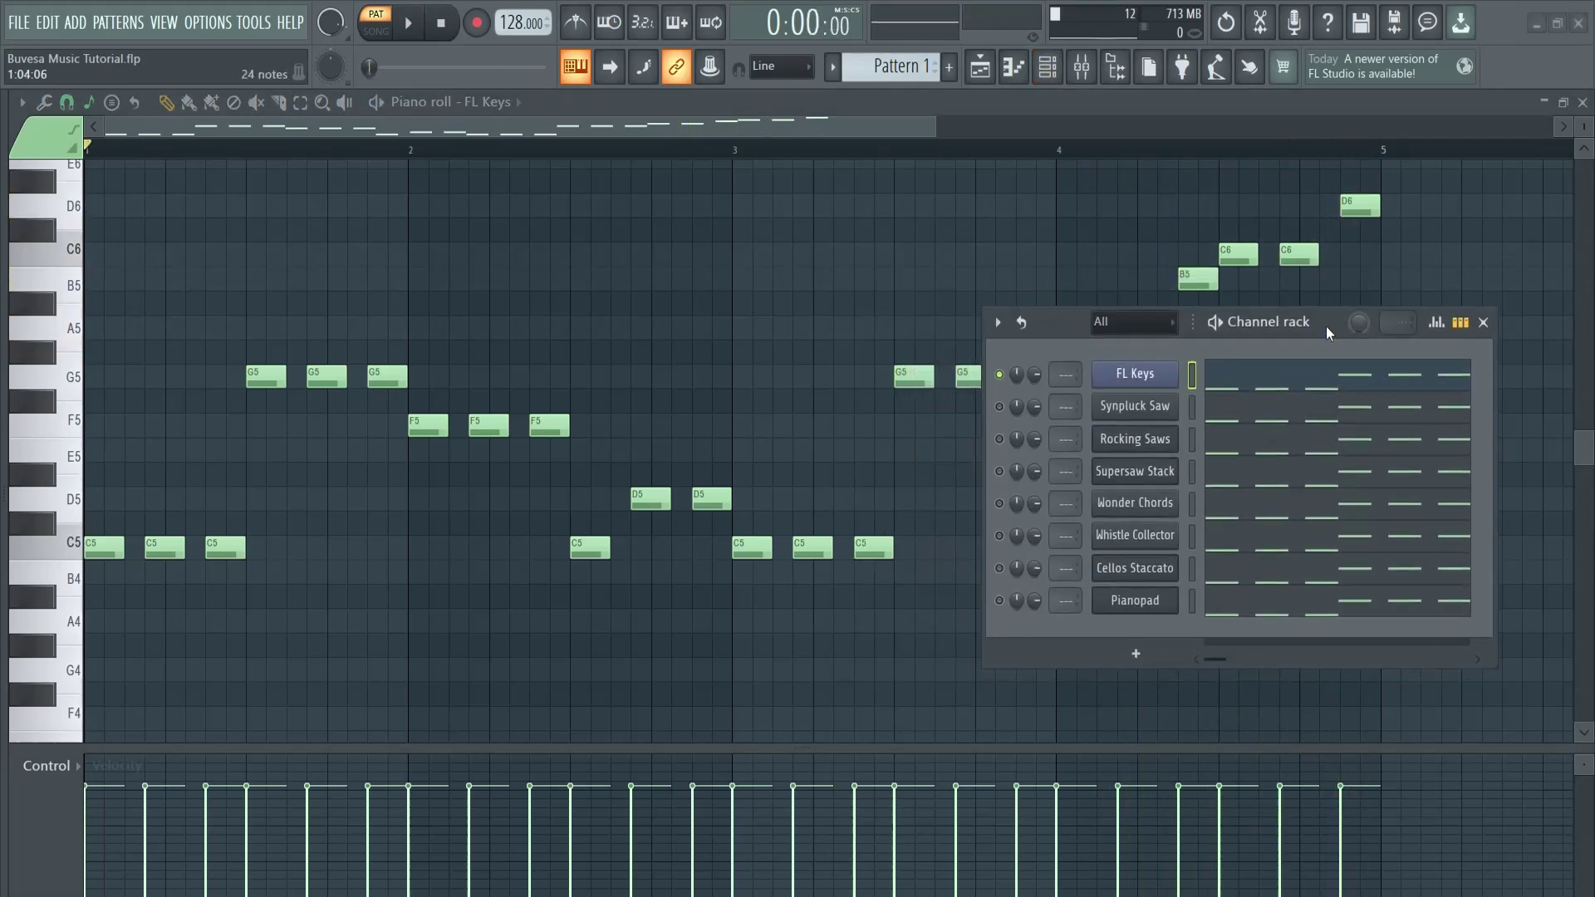
- Solo Synpluck Saw during playback, then step through Rocking Saws and Supersaw Stack
{"action": "left_click", "coordinate": [1135, 406]}
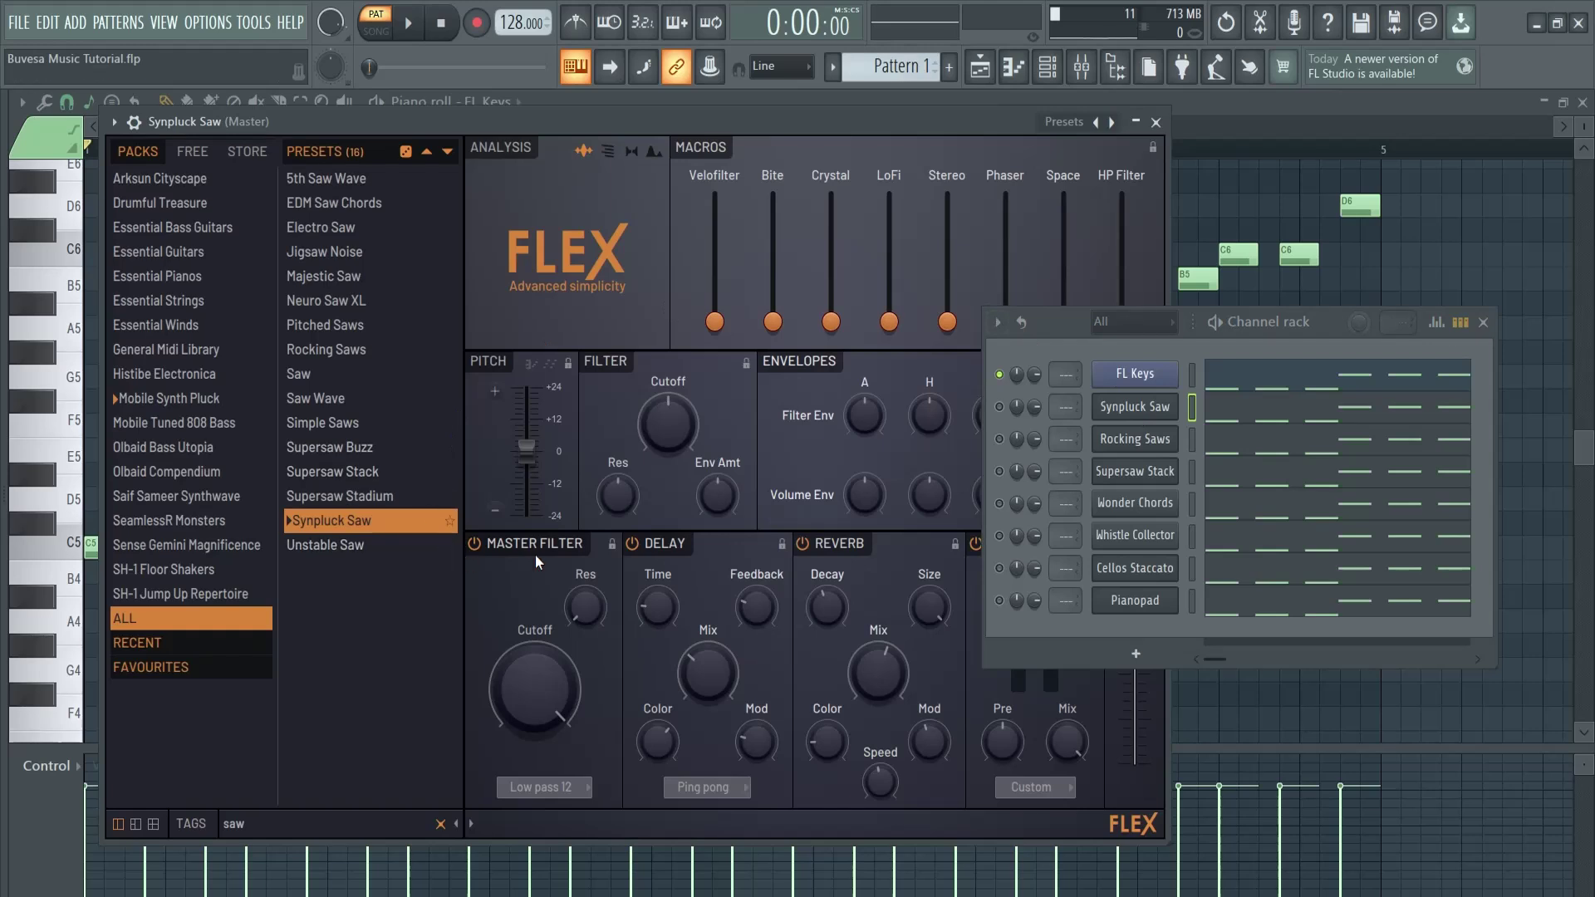
{"action": "left_click", "coordinate": [999, 407]}
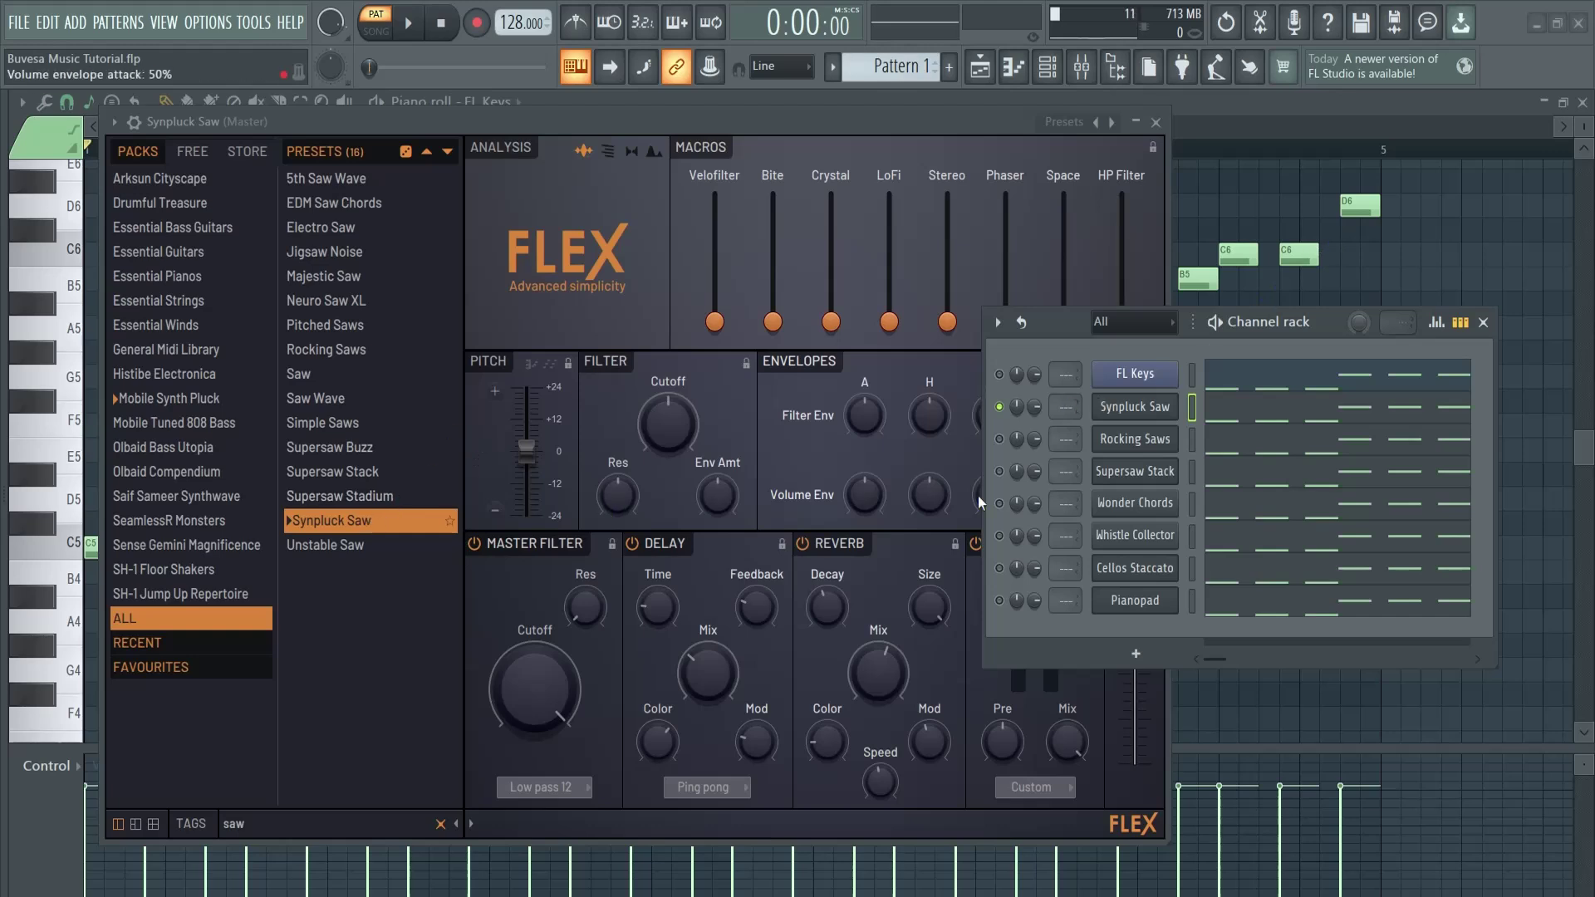
{"action": "key", "text": "space"}
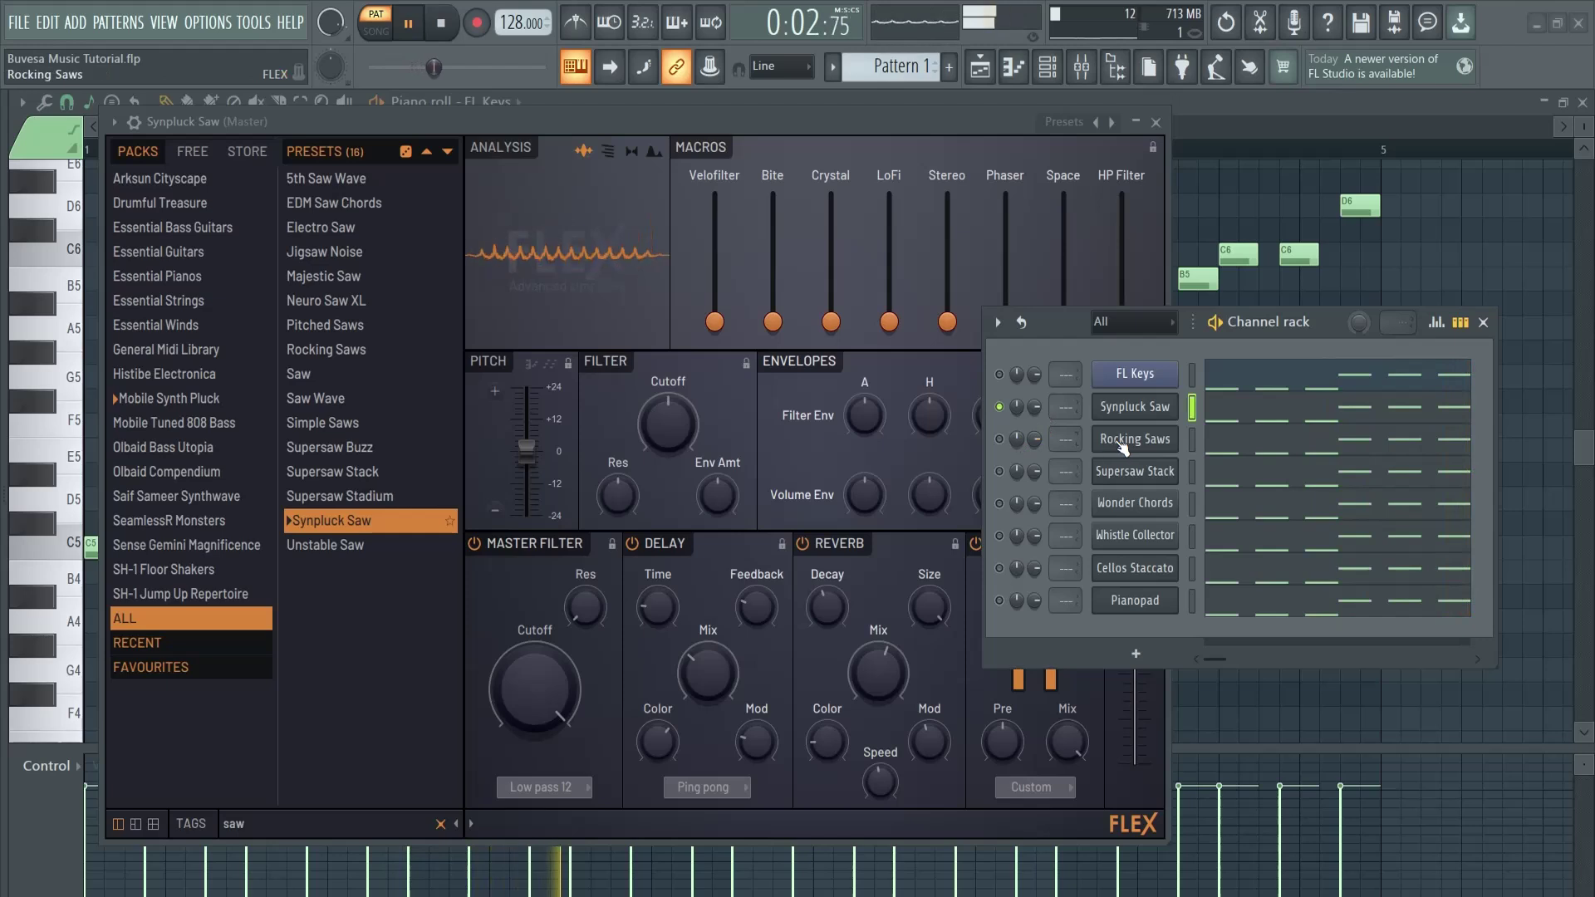
{"action": "left_click", "coordinate": [1030, 439]}
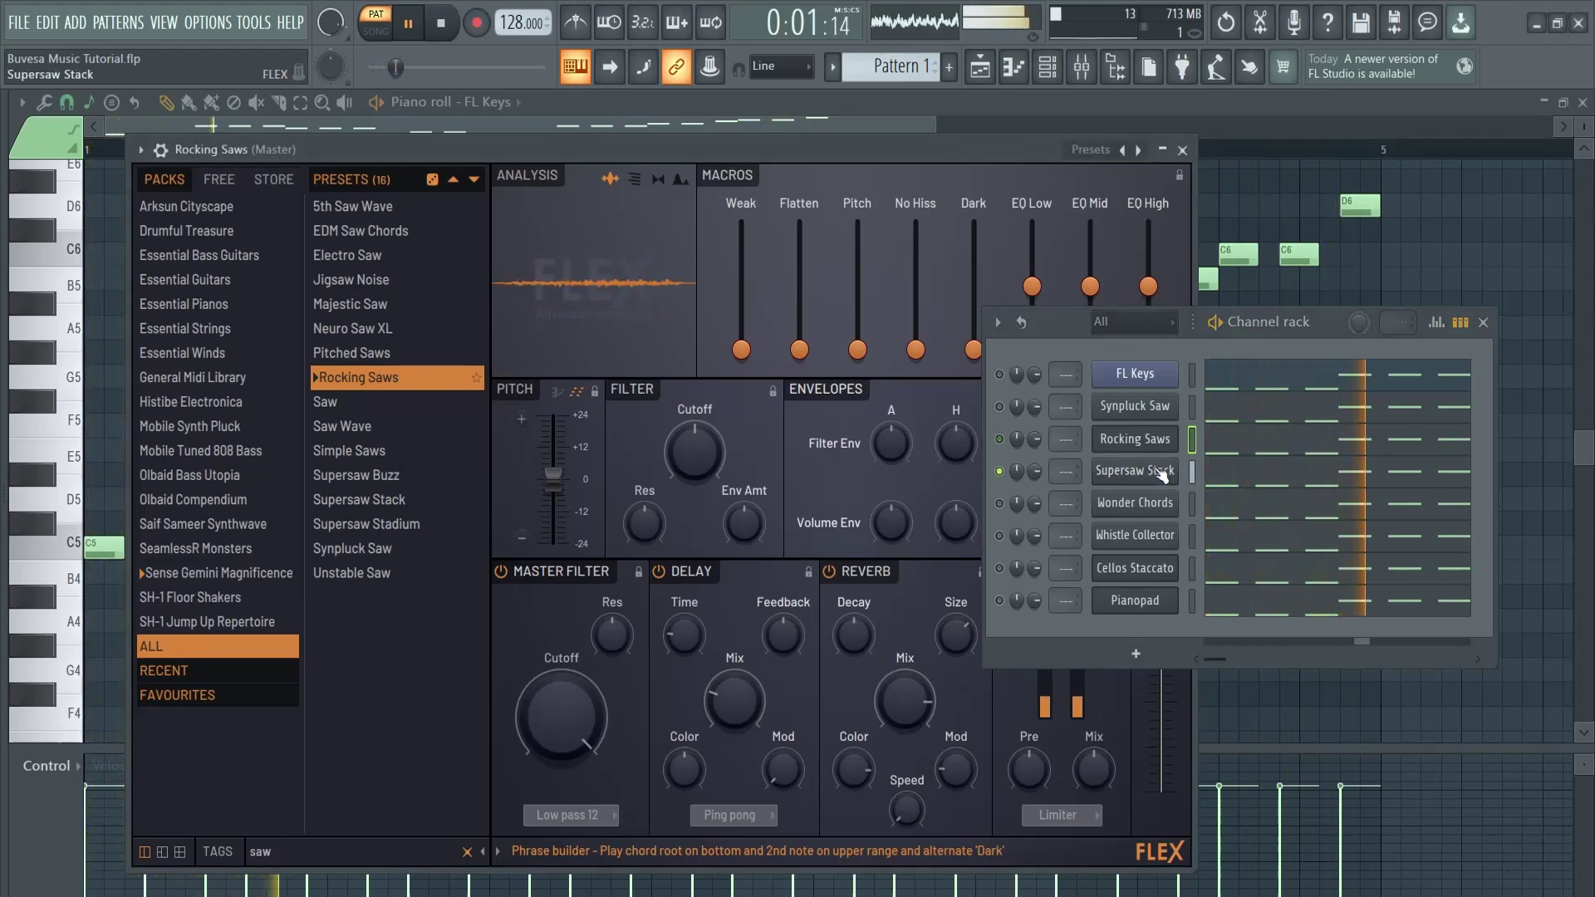
{"action": "left_click", "coordinate": [1106, 474]}
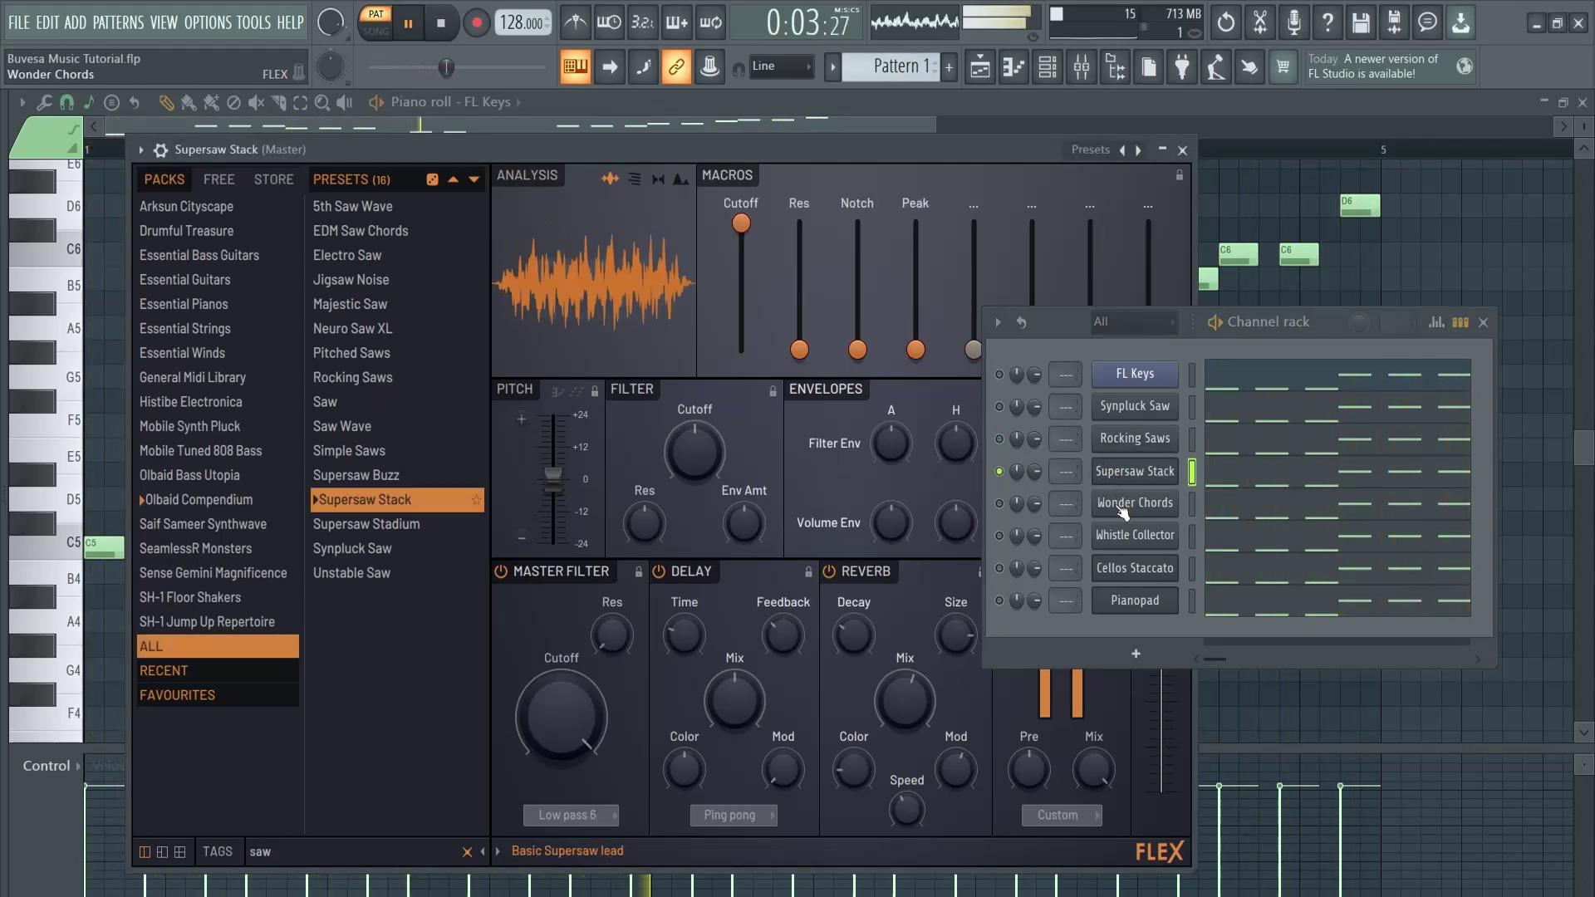
- Audition Wonder Chords, Whistle Collector and Cellos Staccato, each soloed in turn
{"action": "left_click", "coordinate": [1151, 510]}
{"action": "left_click", "coordinate": [1151, 506]}
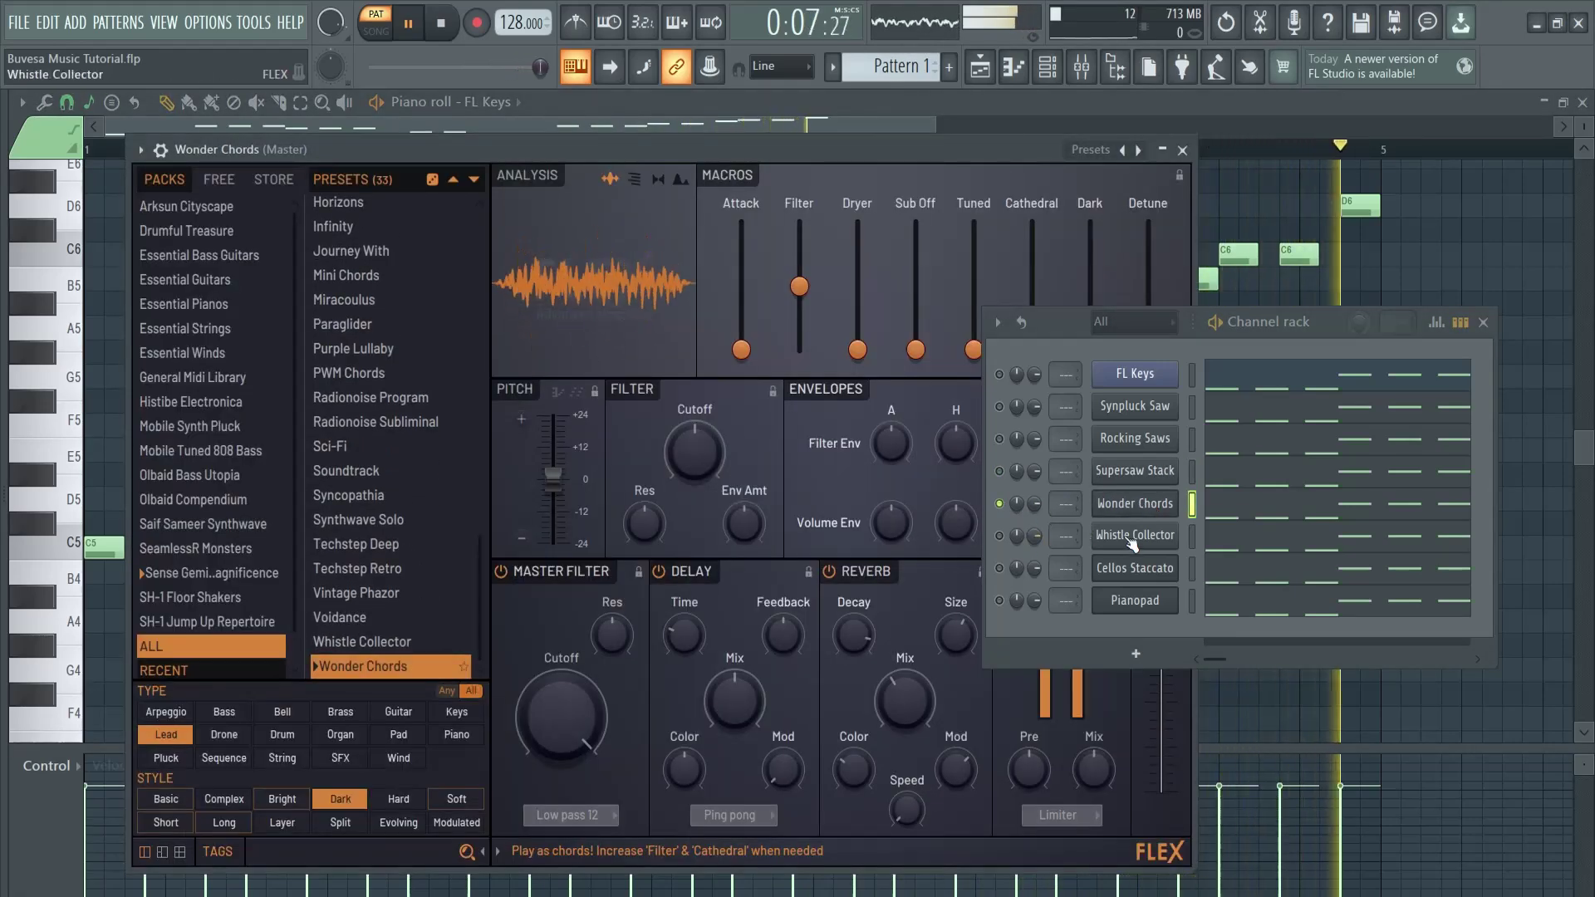
{"action": "left_click", "coordinate": [1133, 538]}
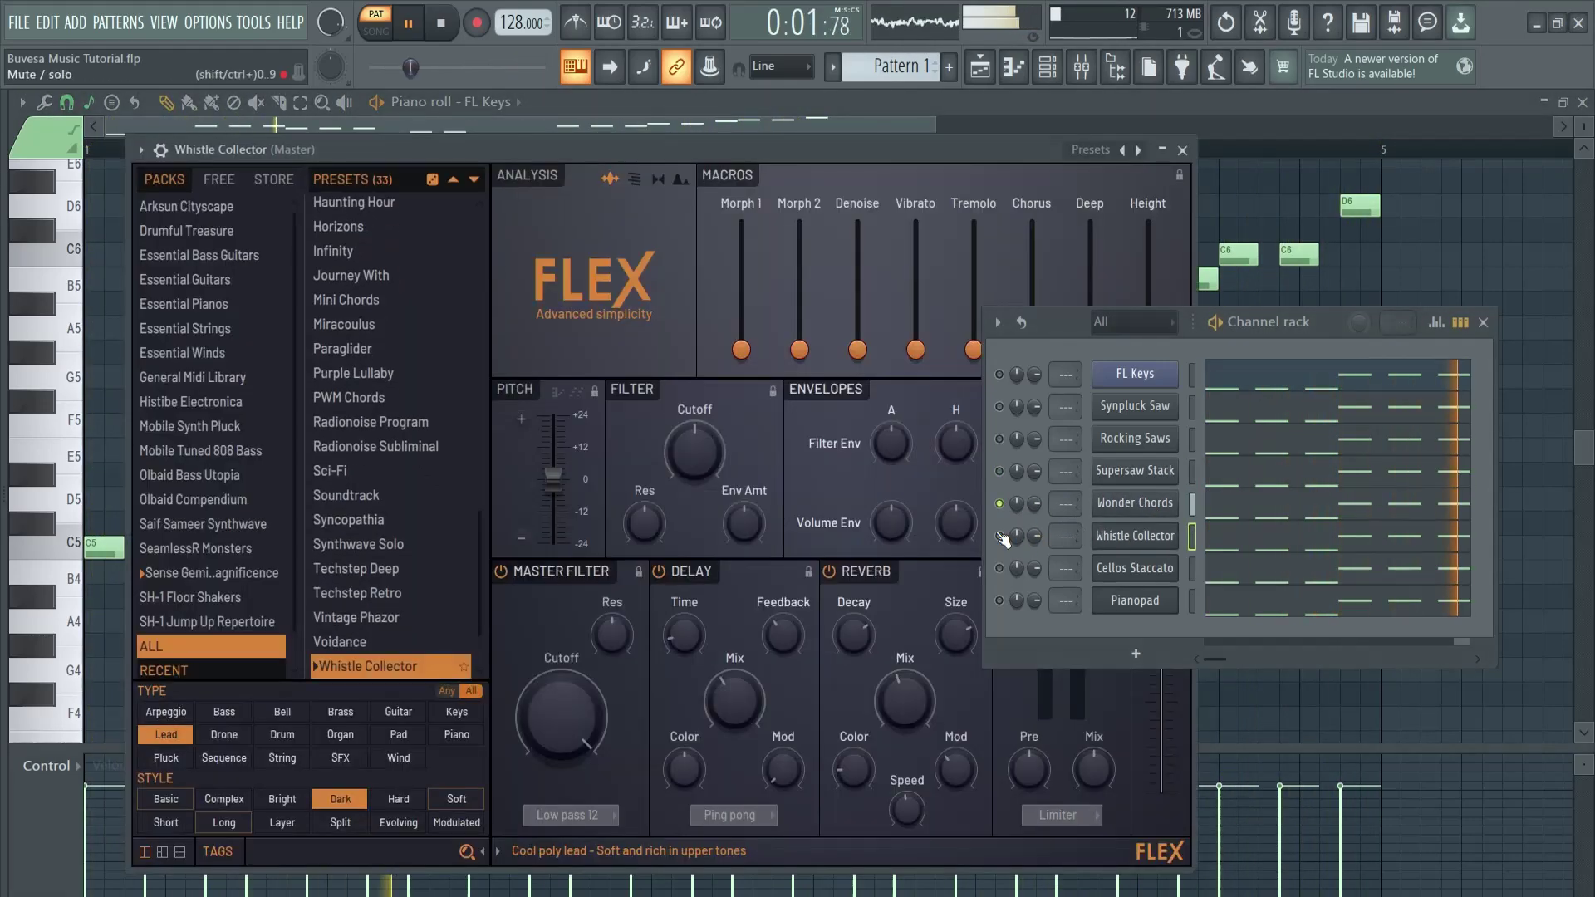
{"action": "right_click", "coordinate": [999, 536]}
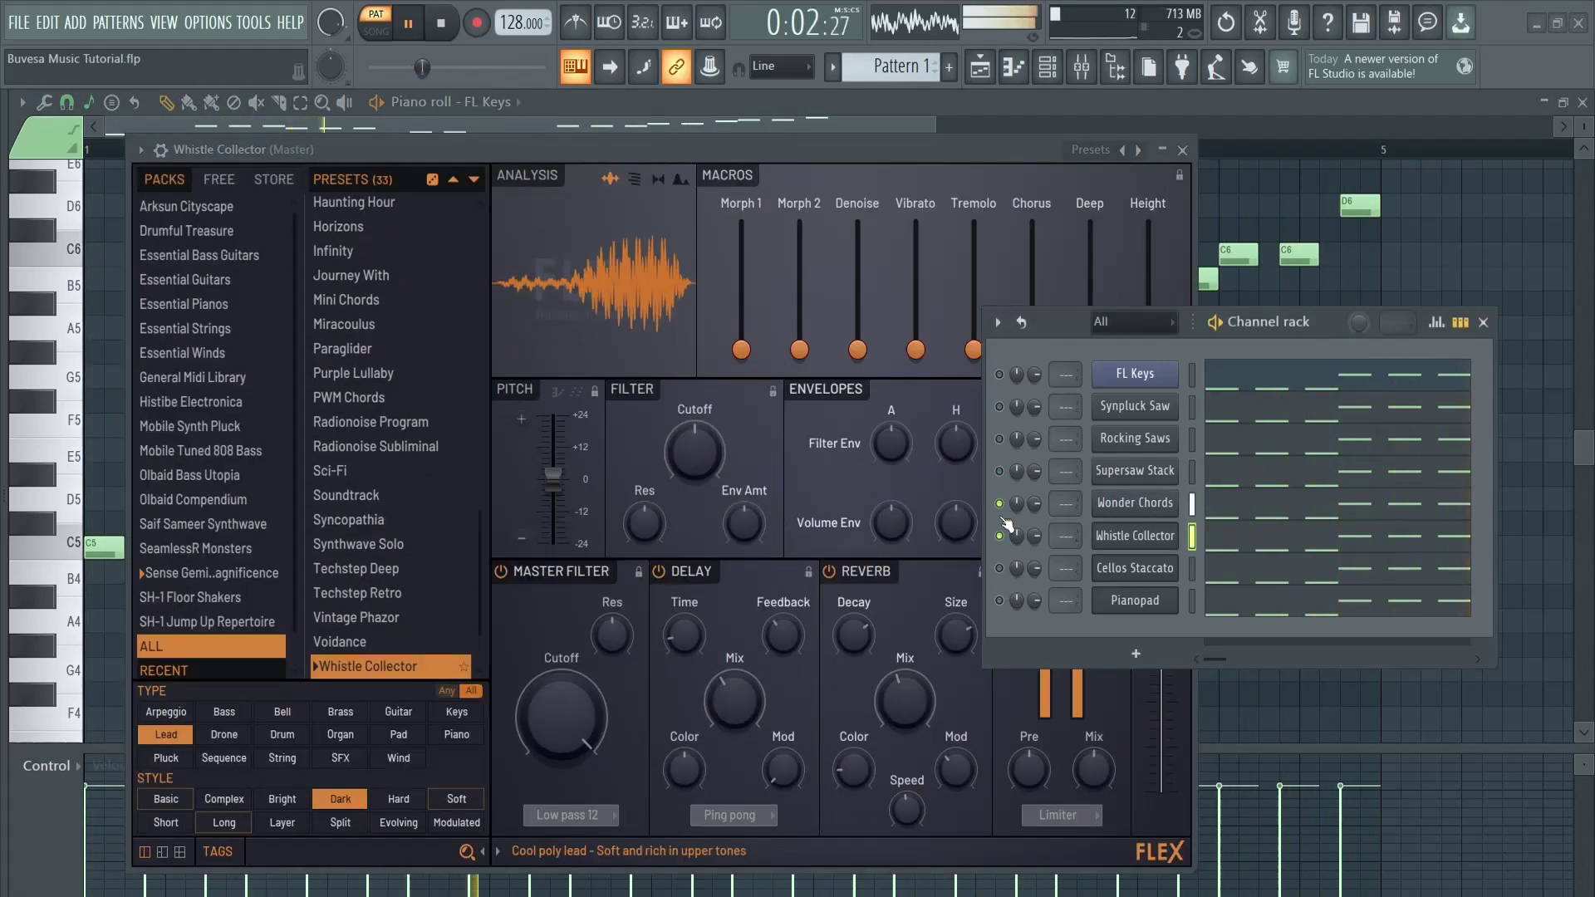
{"action": "right_click", "coordinate": [999, 568]}
{"action": "left_click", "coordinate": [1134, 568]}
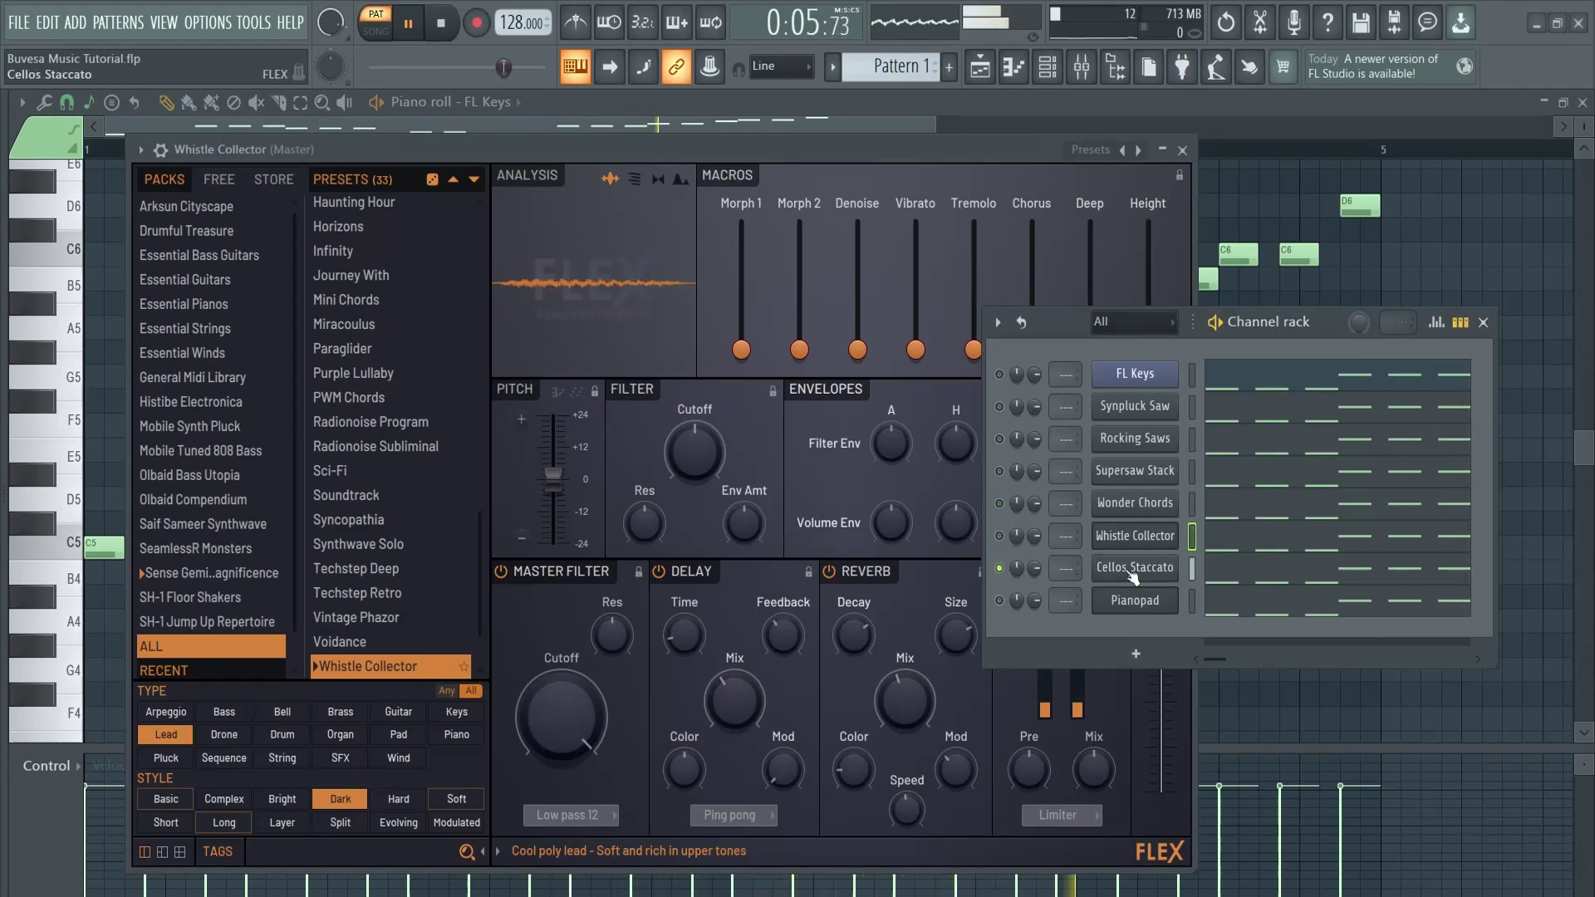
- Leave only Pianopad playing and show its Flex sound
{"action": "left_click", "coordinate": [1000, 598]}
{"action": "left_click", "coordinate": [1000, 568]}
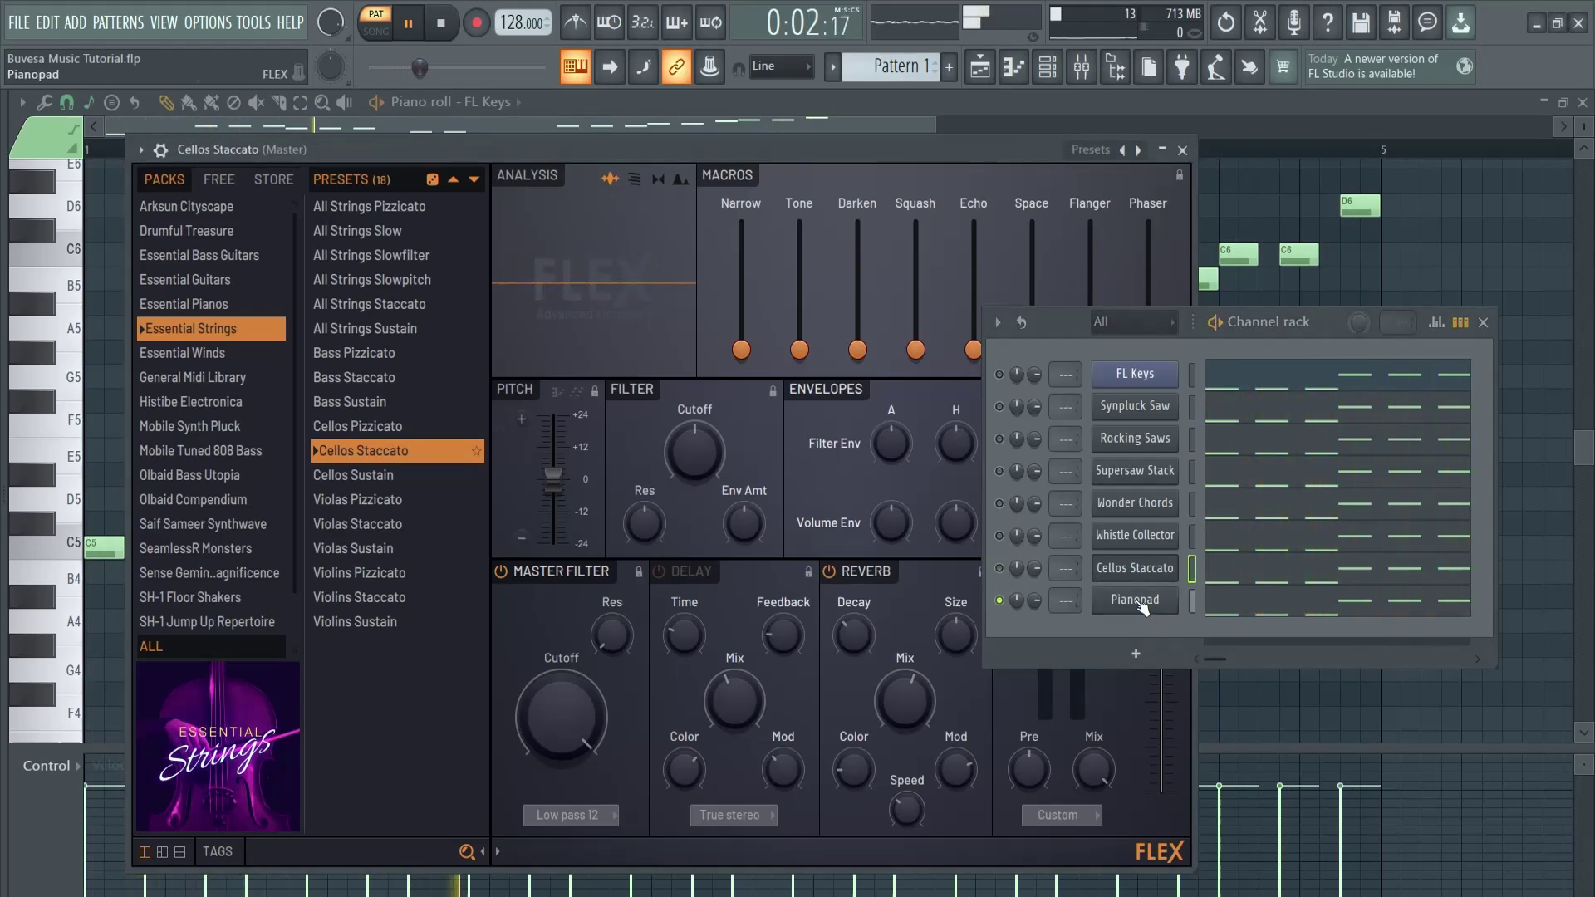
{"action": "left_click", "coordinate": [1067, 598]}
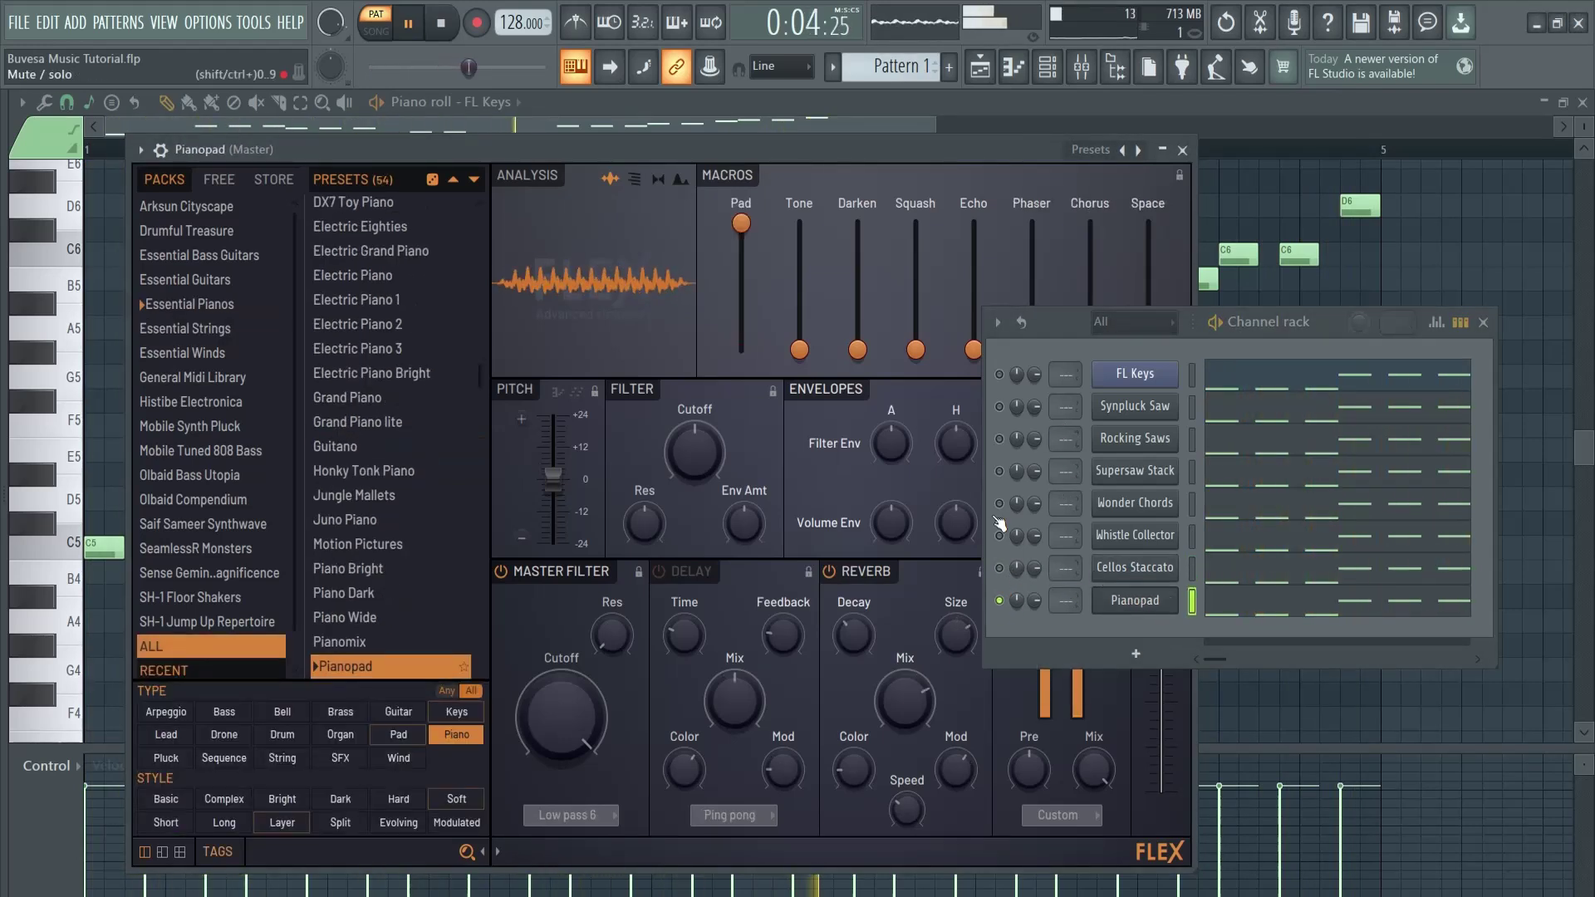
- Compare layers by unmuting Wonder Chords and muting Pianopad during playback
{"action": "key", "text": "space"}
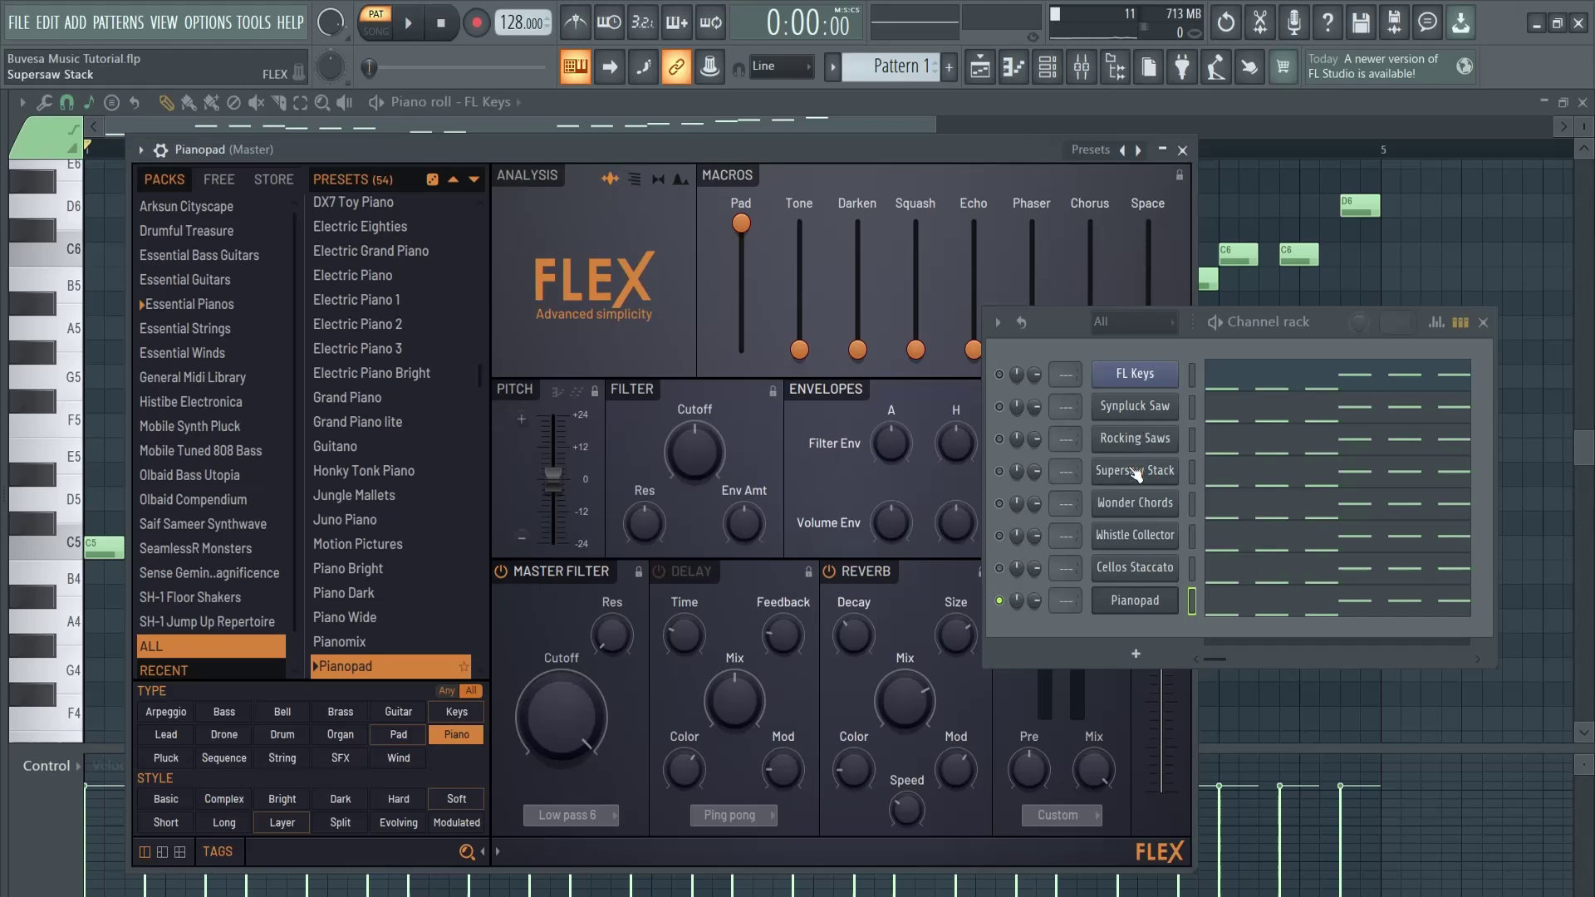
{"action": "left_click", "coordinate": [1000, 504]}
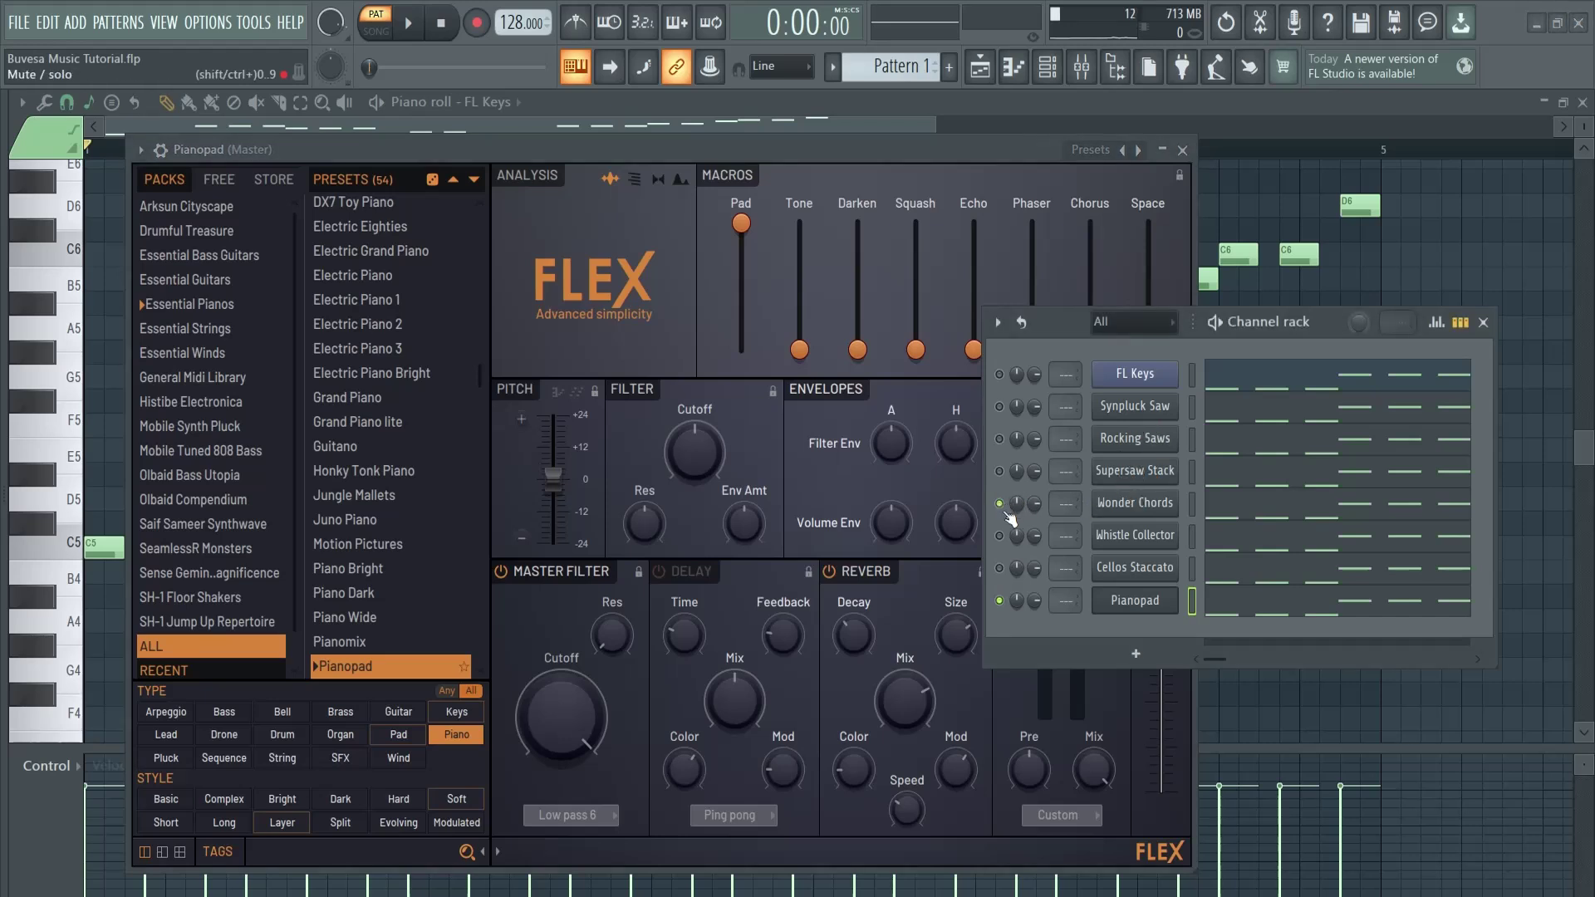
{"action": "left_click", "coordinate": [1000, 601]}
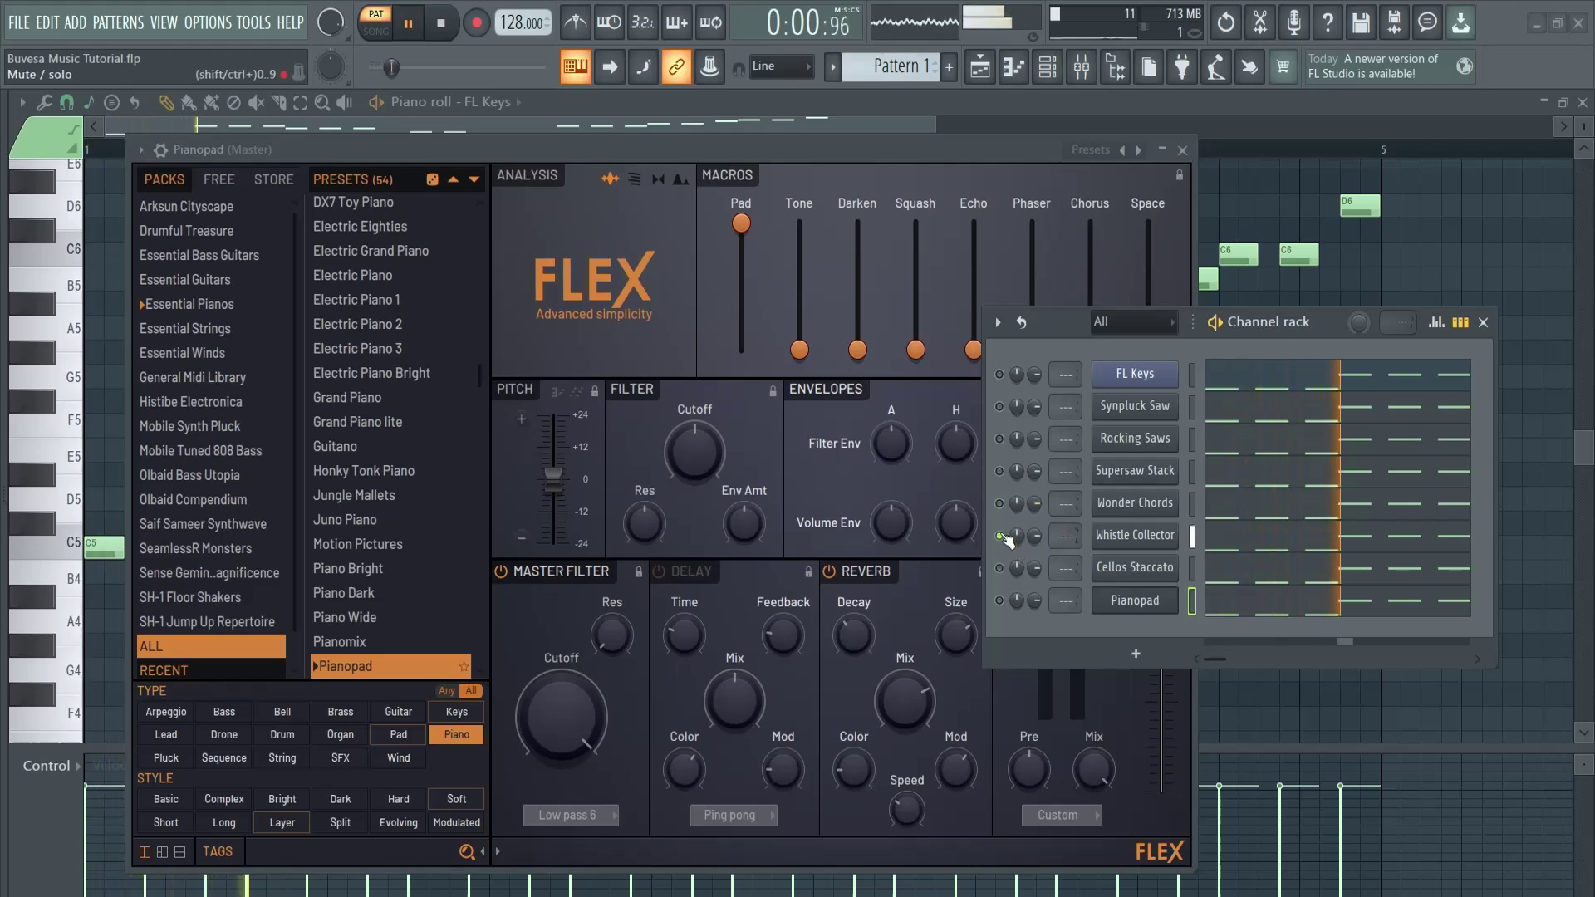
{"action": "key", "text": "space"}
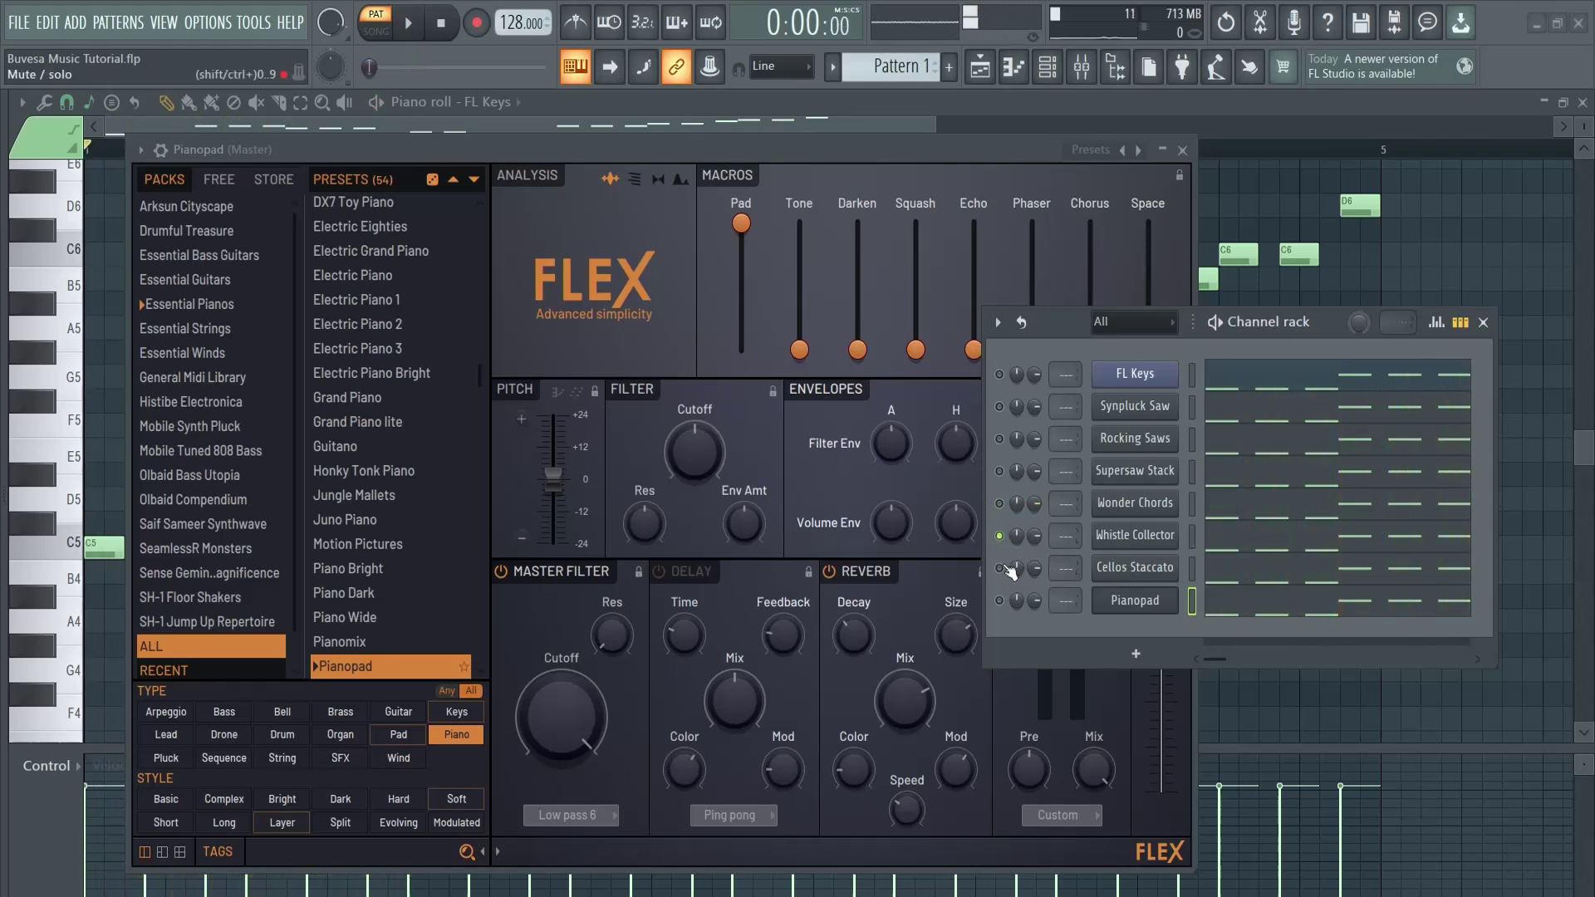
- Bring up the Cellos Staccato Flex instrument and play the layer combination twice
{"action": "left_click", "coordinate": [1144, 577]}
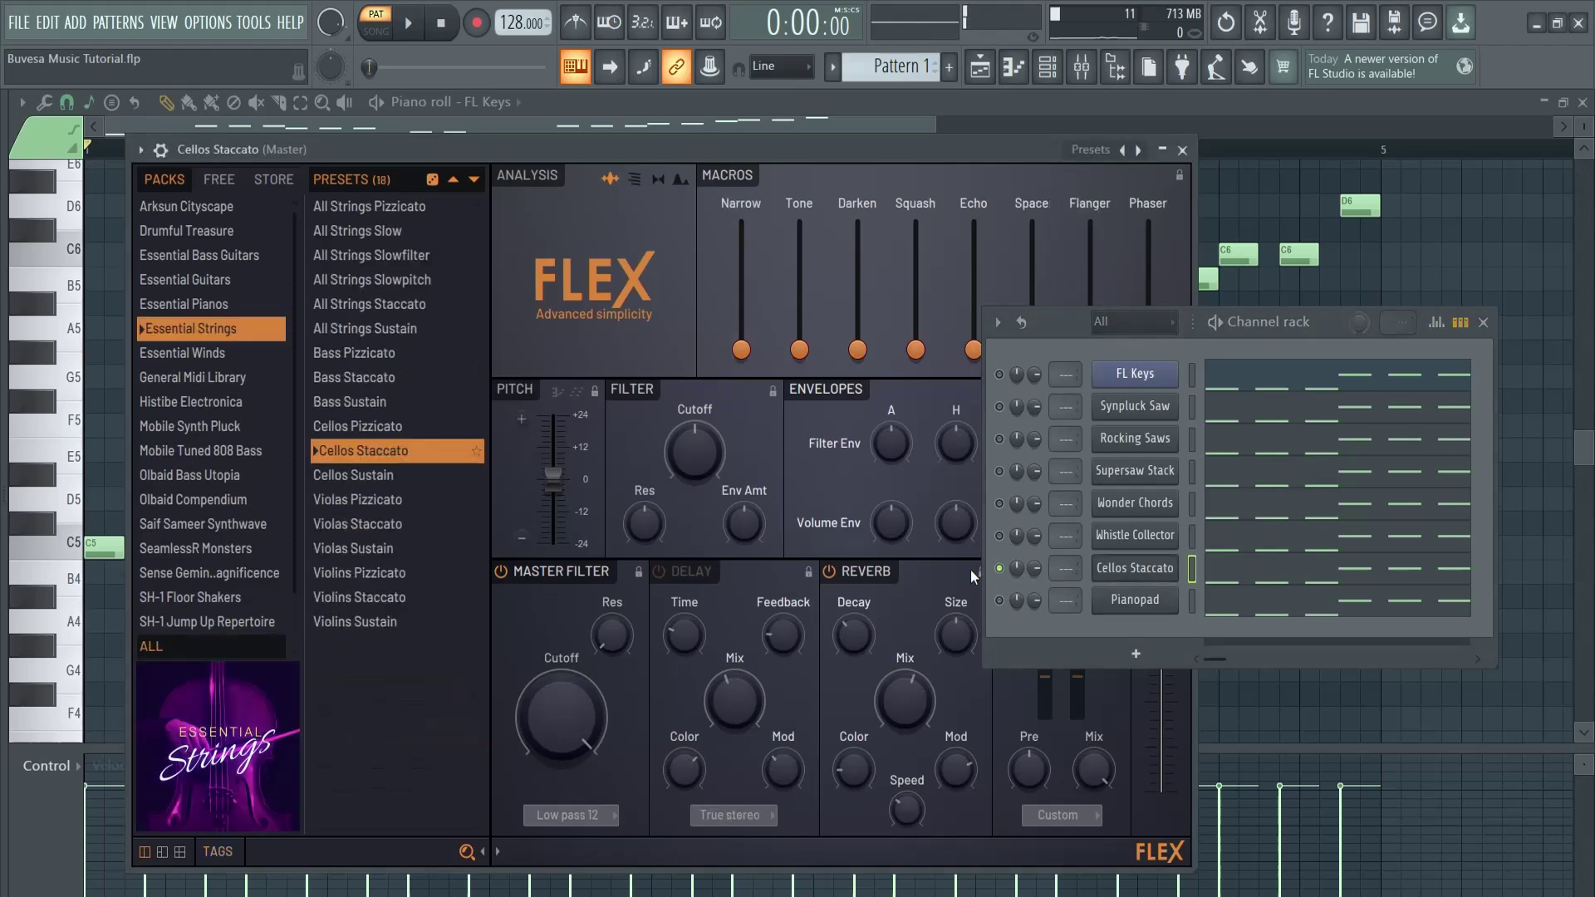
{"action": "key", "text": "space"}
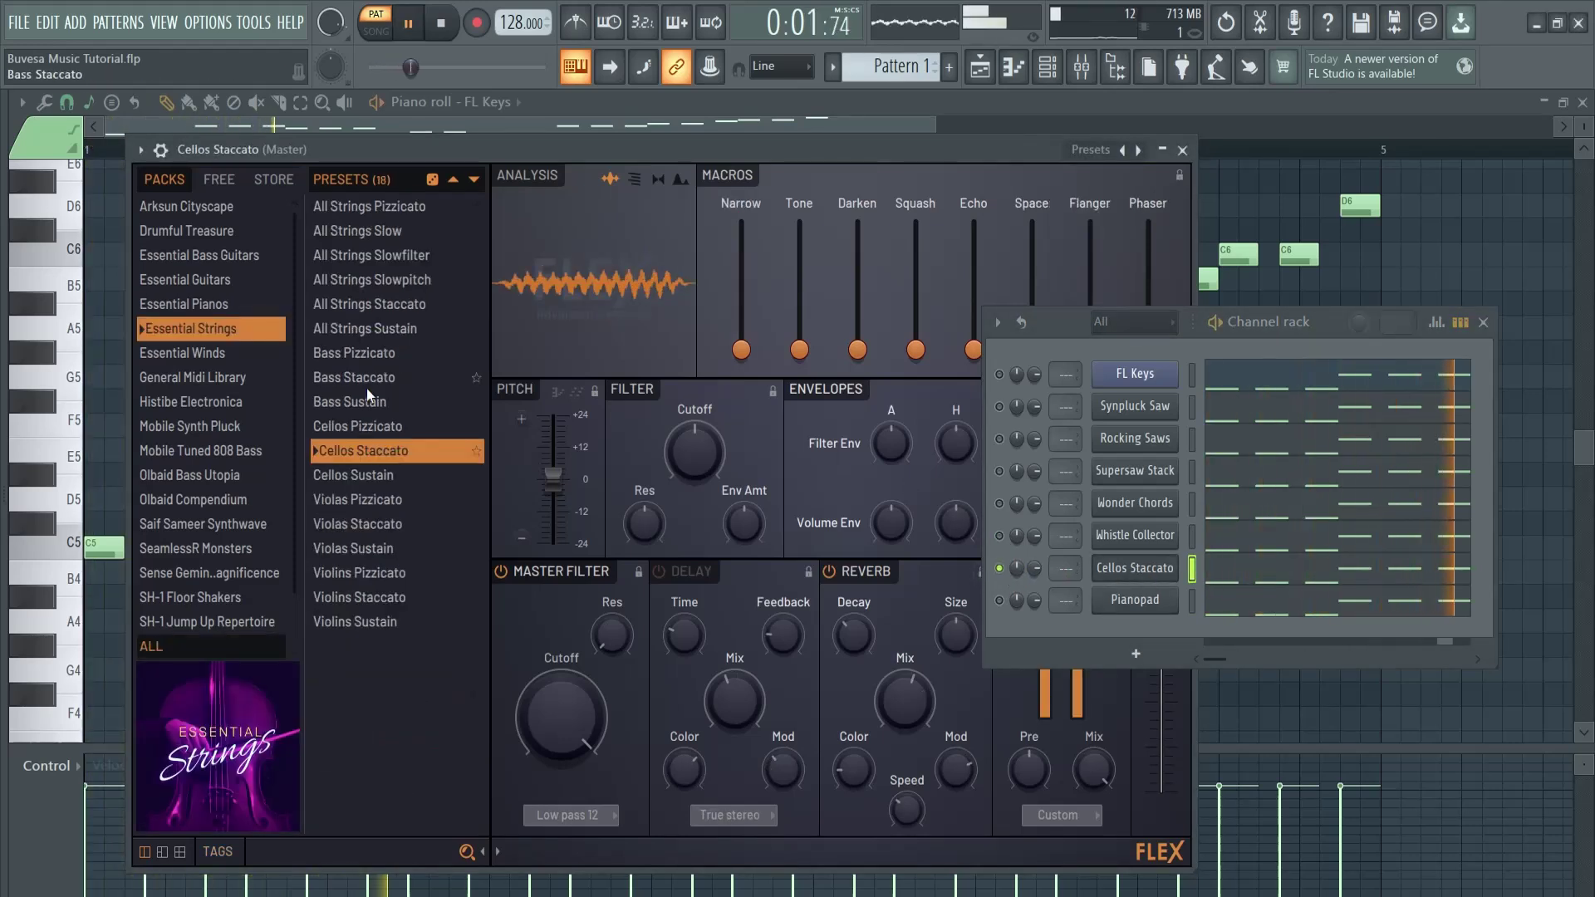
{"action": "key", "text": "space"}
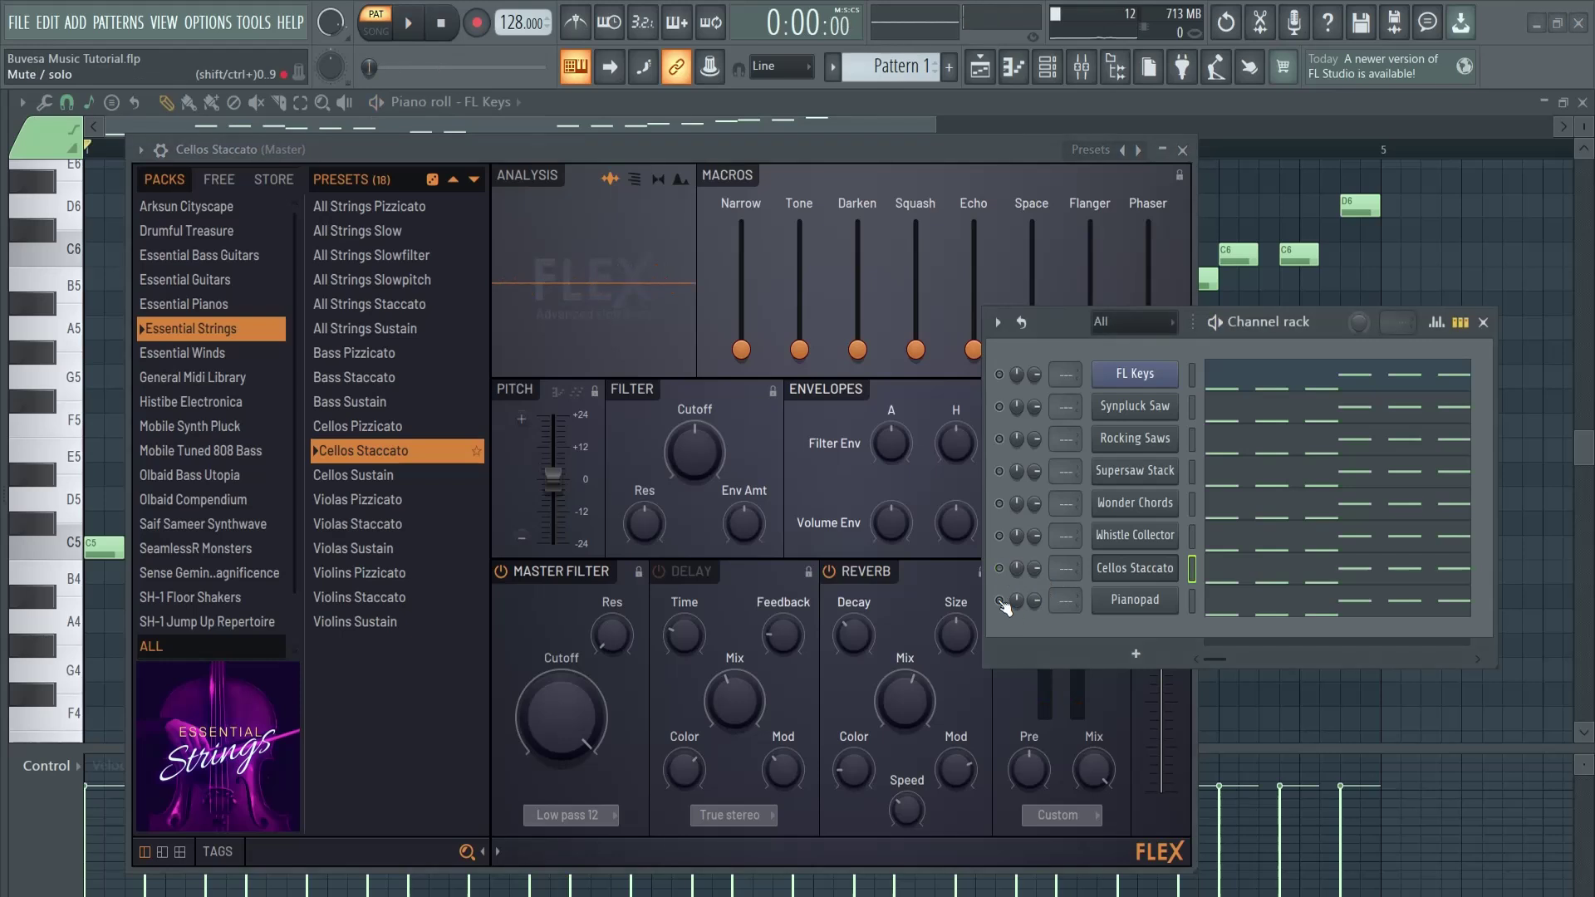
{"action": "key", "text": "space"}
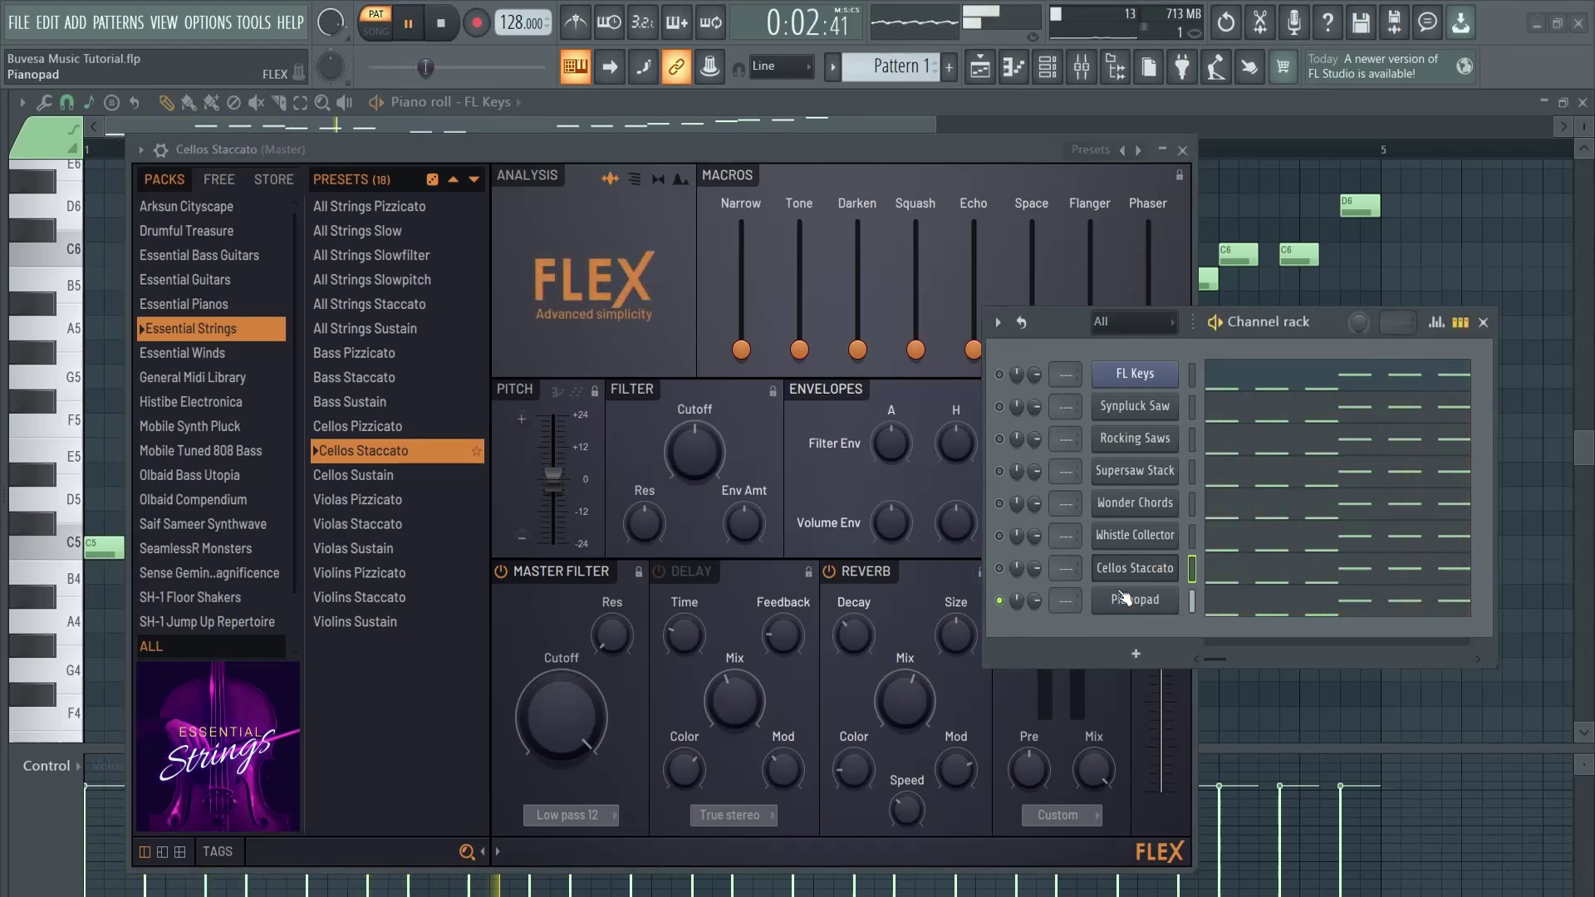
{"action": "key", "text": "space"}
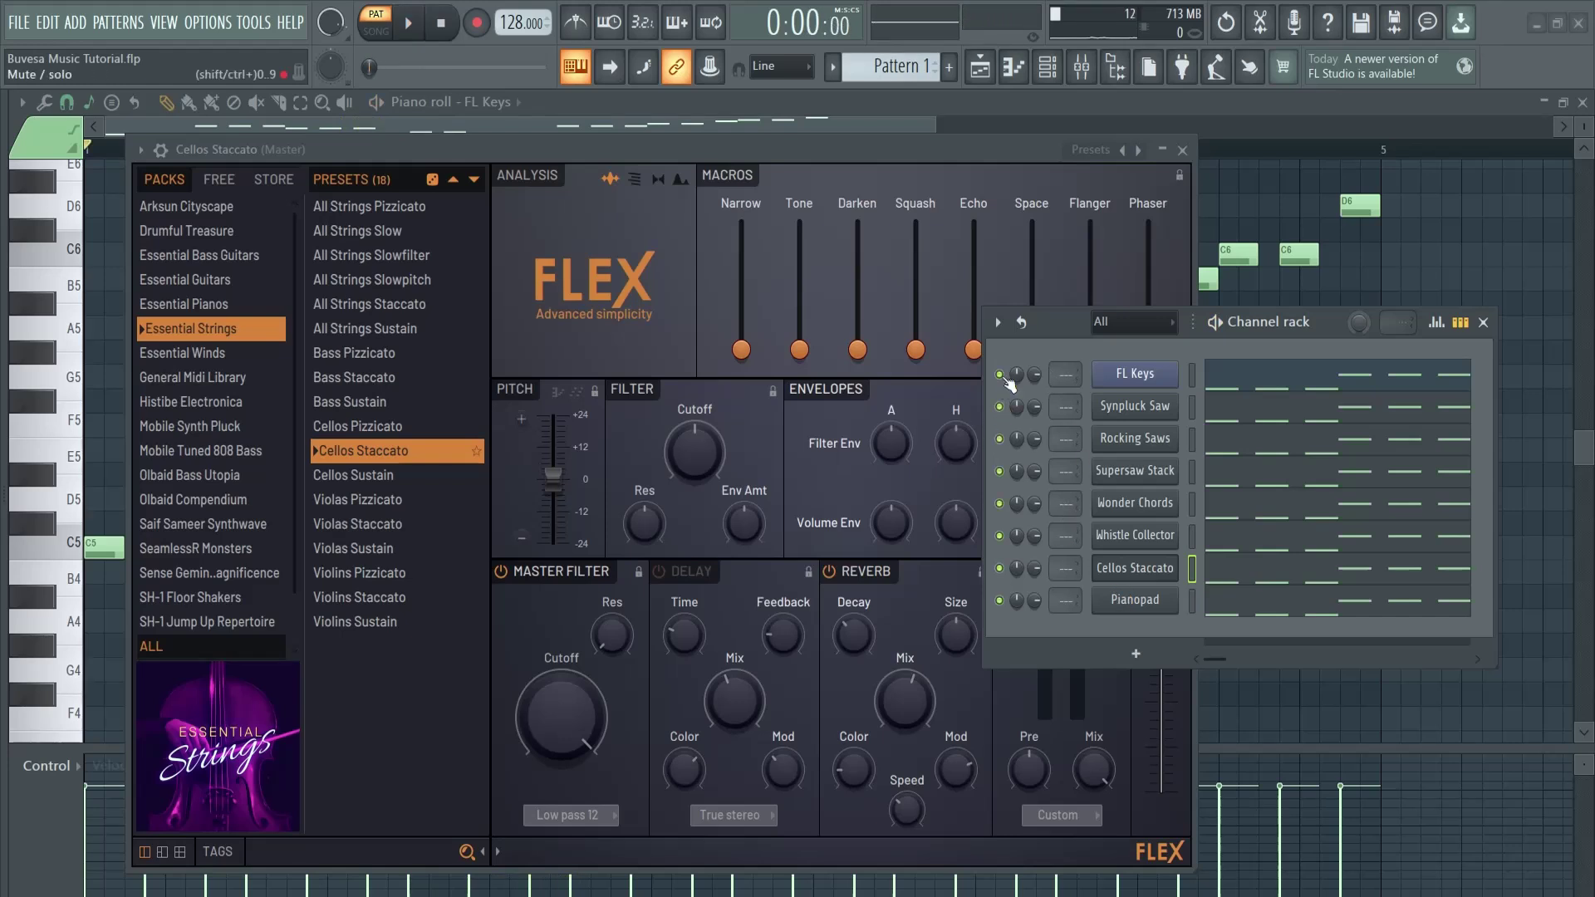
- Mute FL Keys and route Synpluck Saw through Pianopad to mixer inserts 1–7 with Ctrl+L
{"action": "left_click", "coordinate": [1000, 374]}
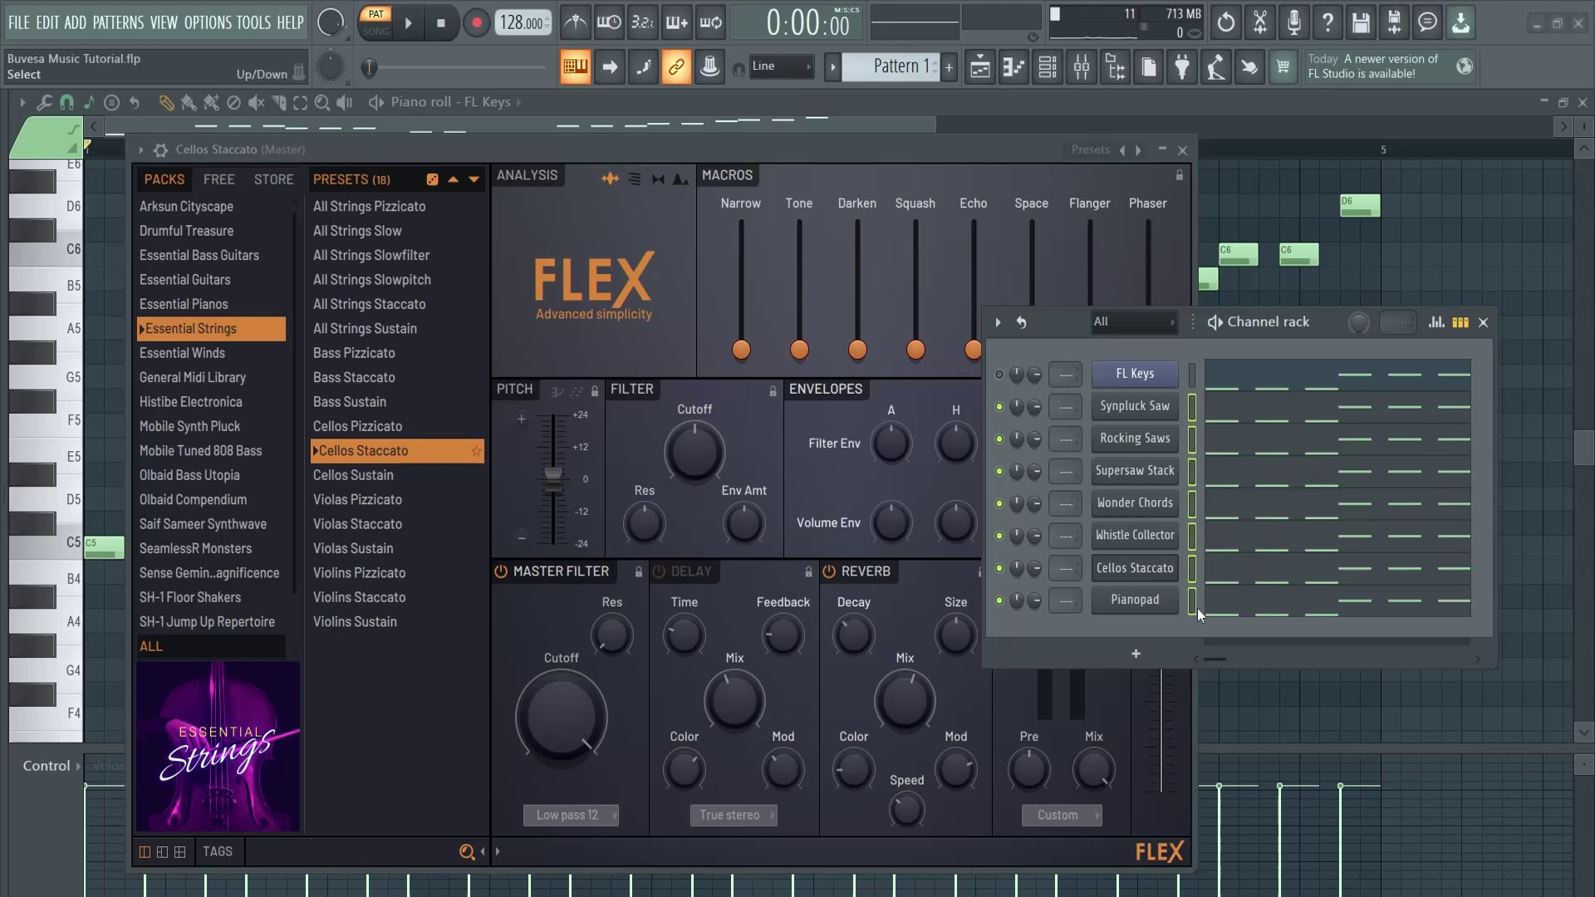
{"action": "key", "text": "ctrl+l"}
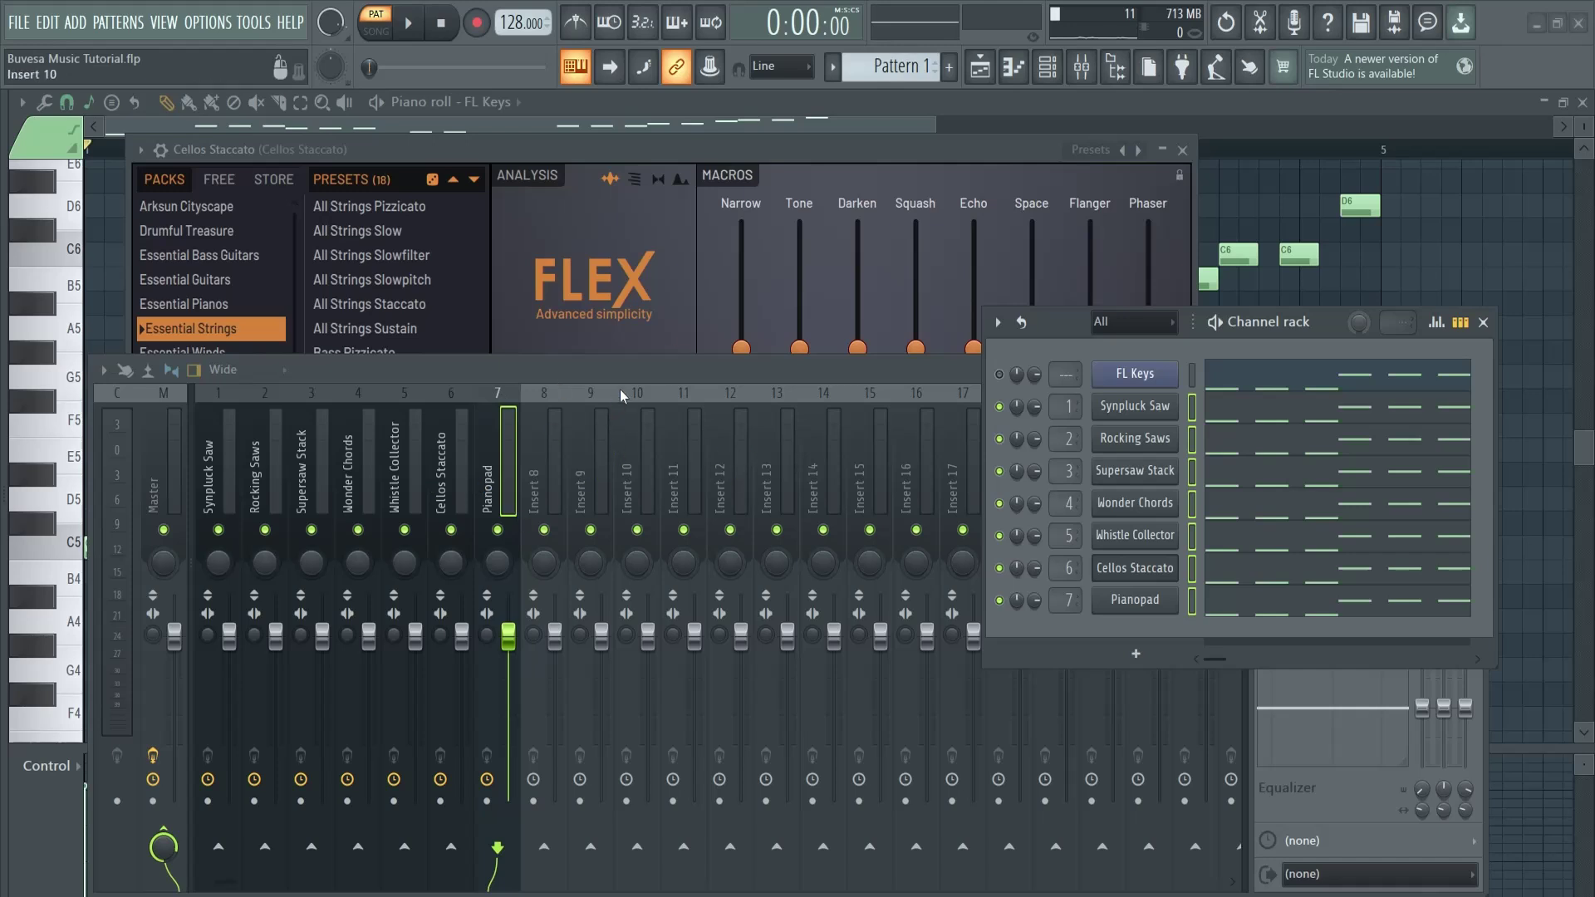
- Close the Channel rack, raise the Mixer, and solo Synpluck Saw during playback
{"action": "left_click", "coordinate": [1483, 322]}
{"action": "left_click_drag", "start_coordinate": [520, 368], "coordinate": [529, 293]}
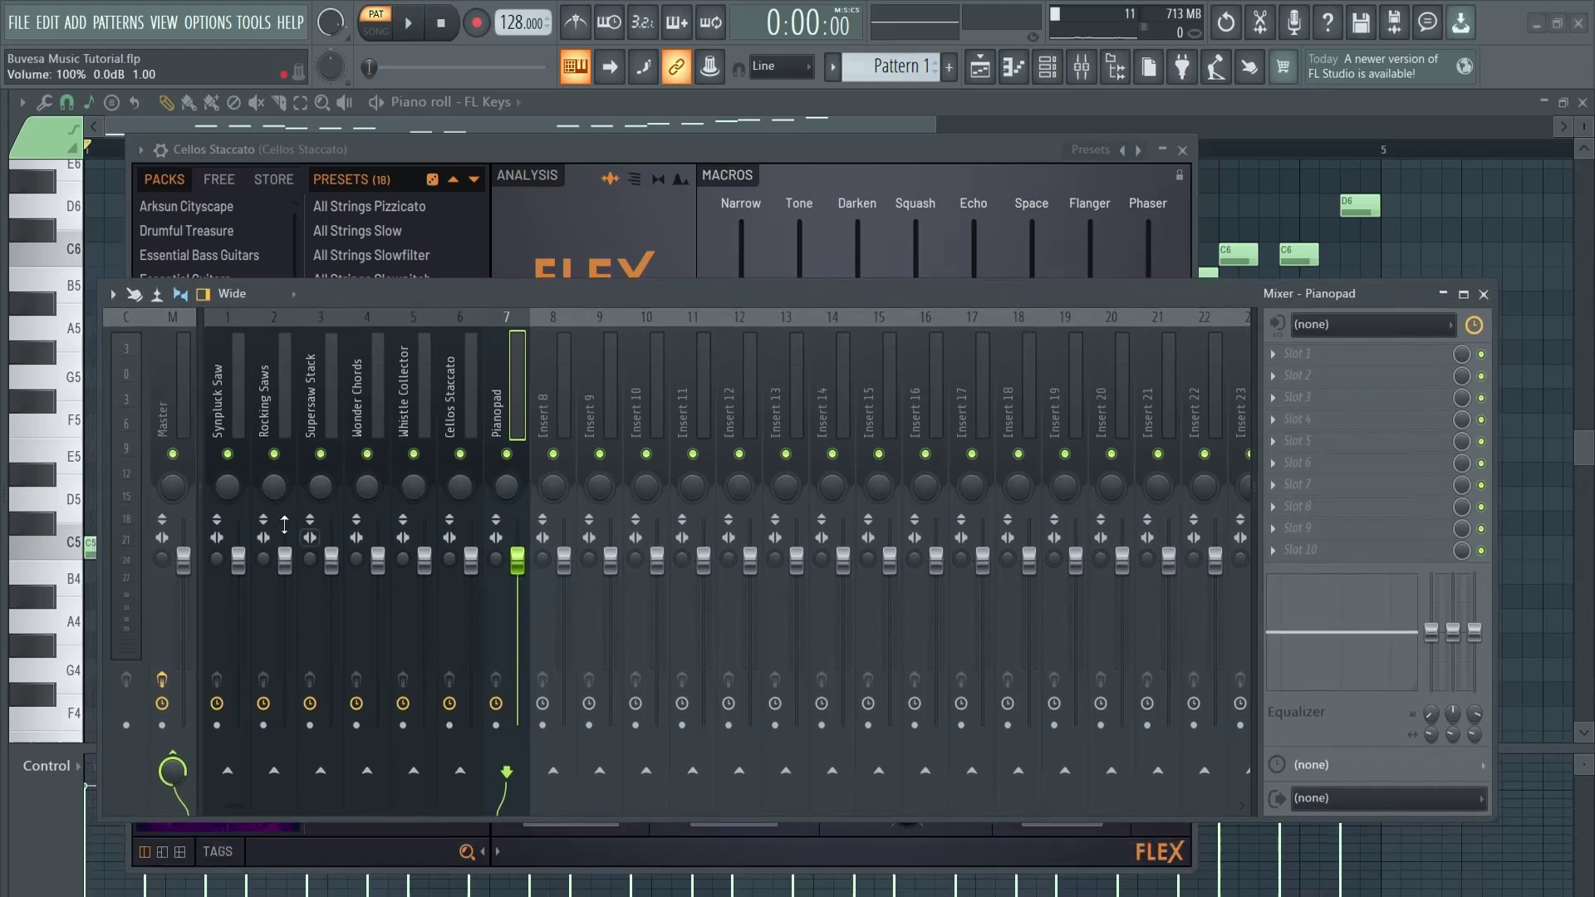
{"action": "right_click", "coordinate": [228, 455]}
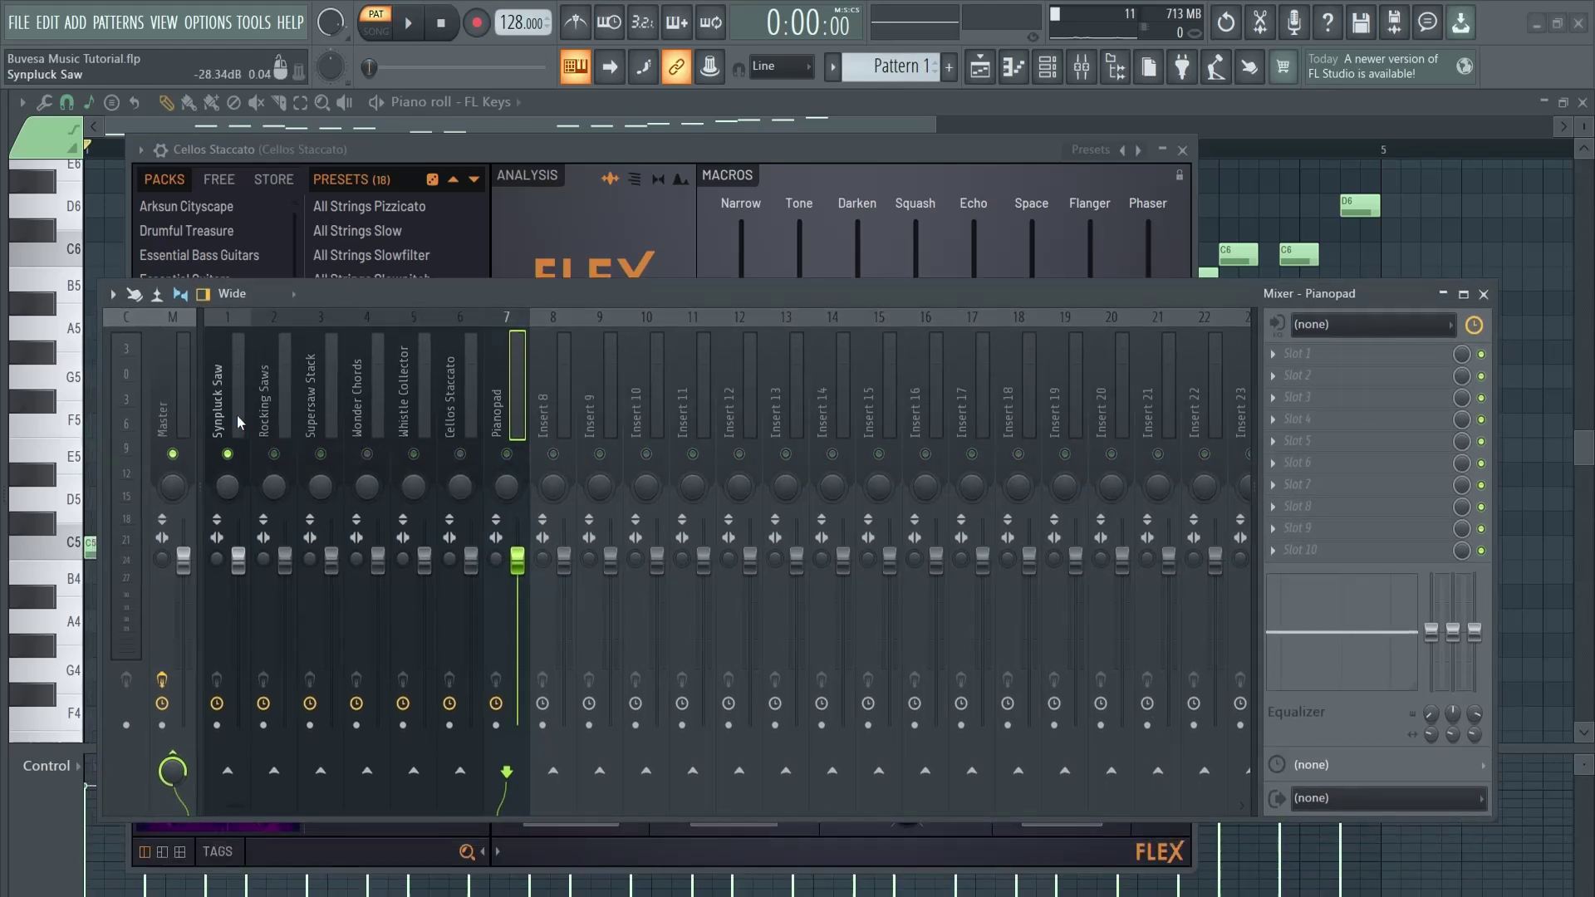
{"action": "left_click", "coordinate": [249, 455]}
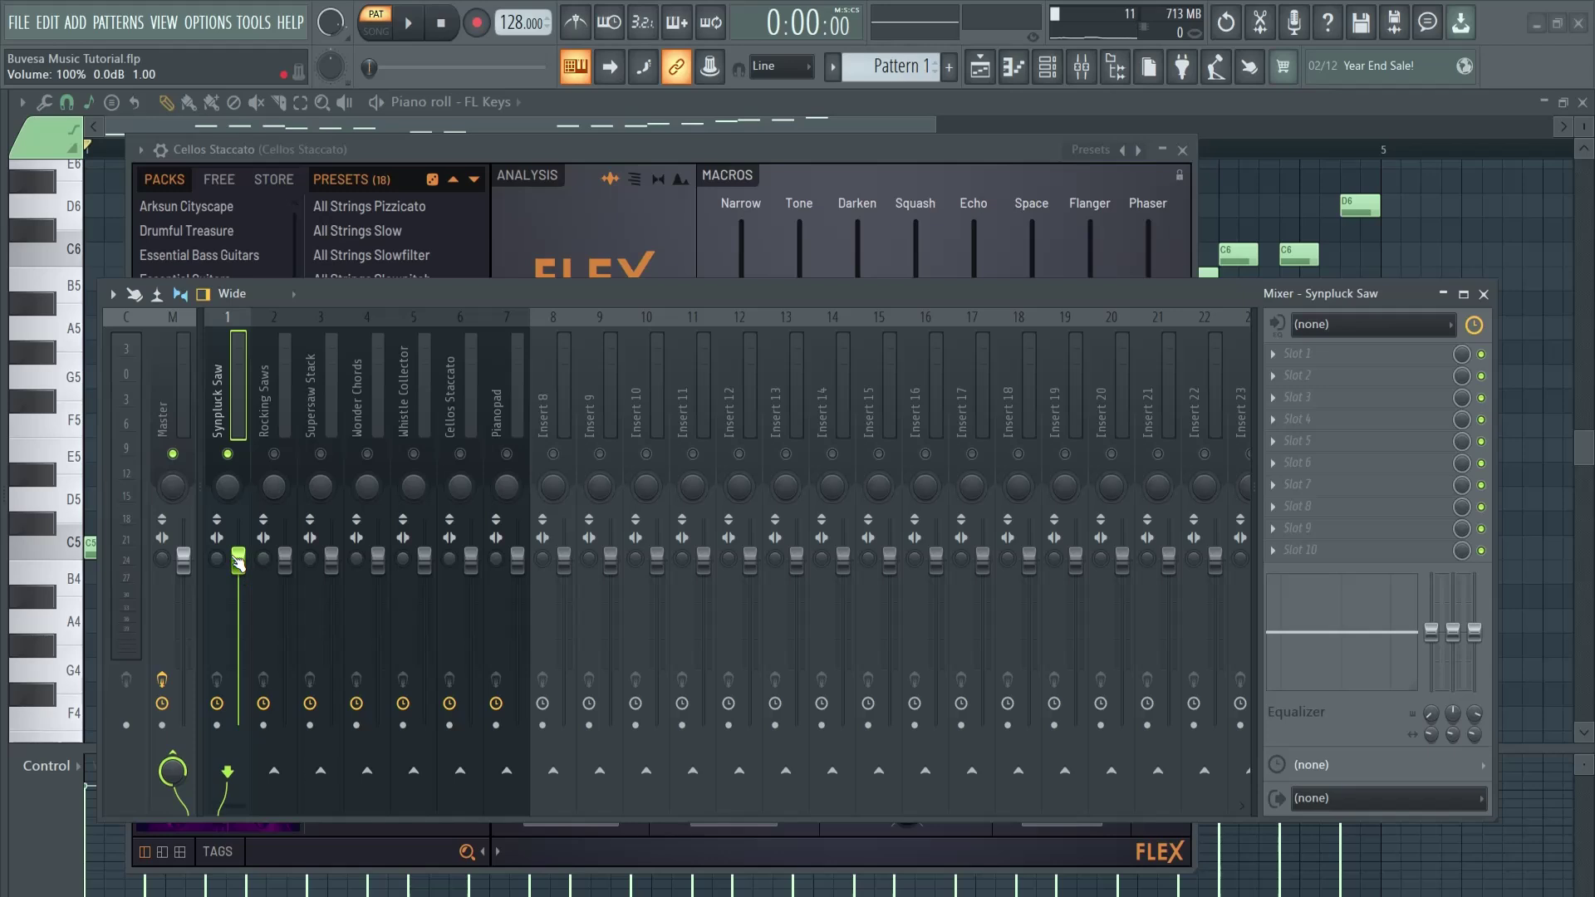
{"action": "key", "text": "space"}
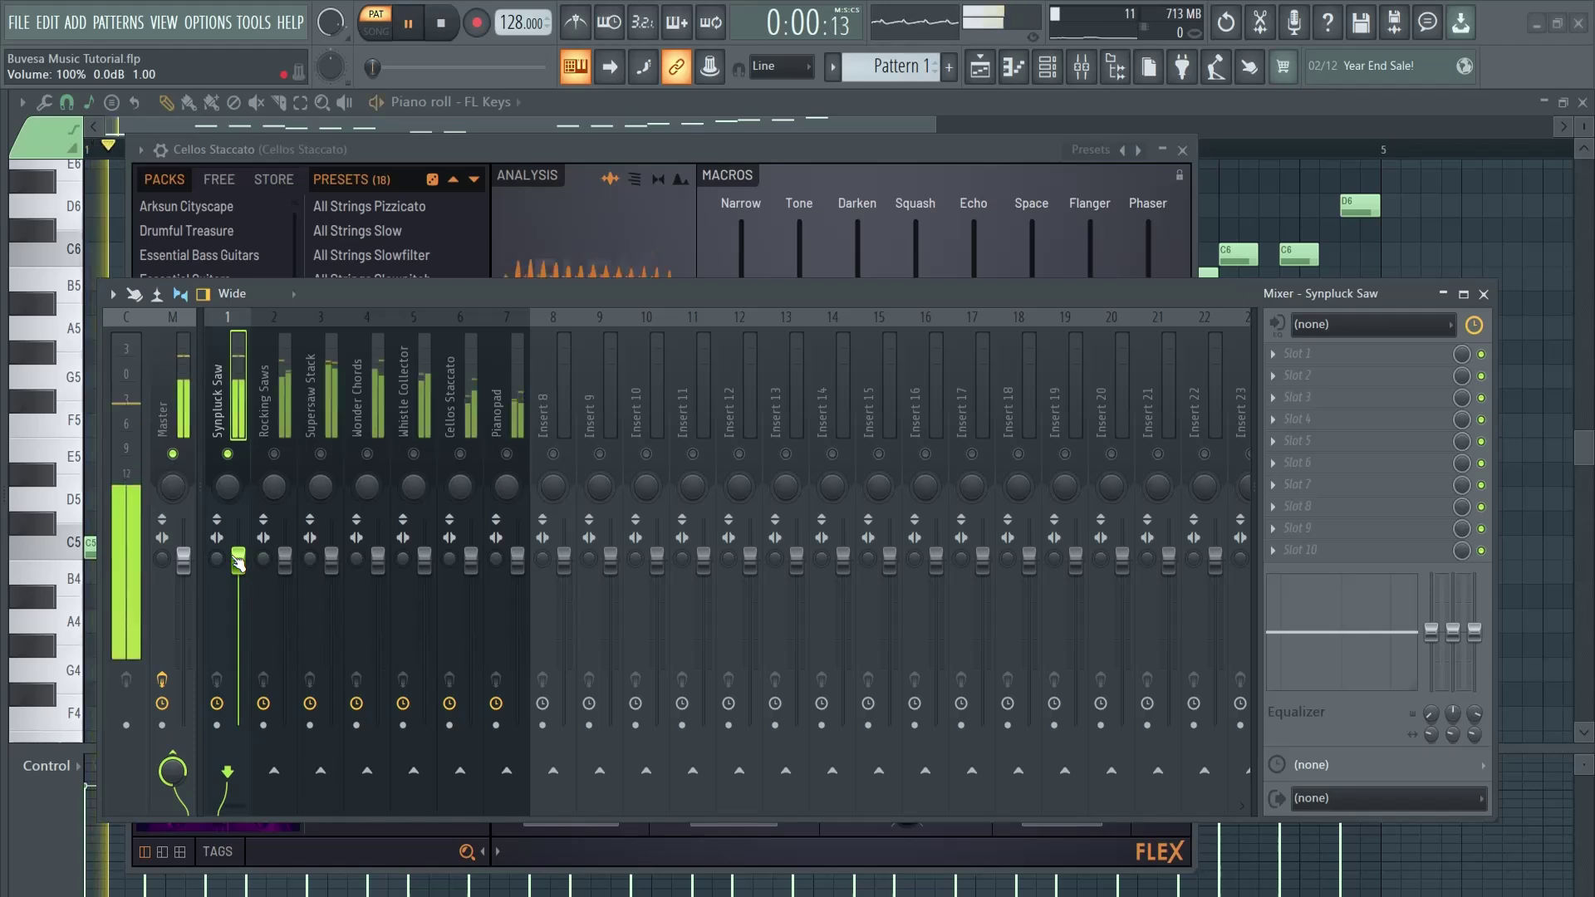
- Bring Rocking Saws back in with its fader lowered to about 83% (−4.0 dB)
{"action": "left_click", "coordinate": [275, 455]}
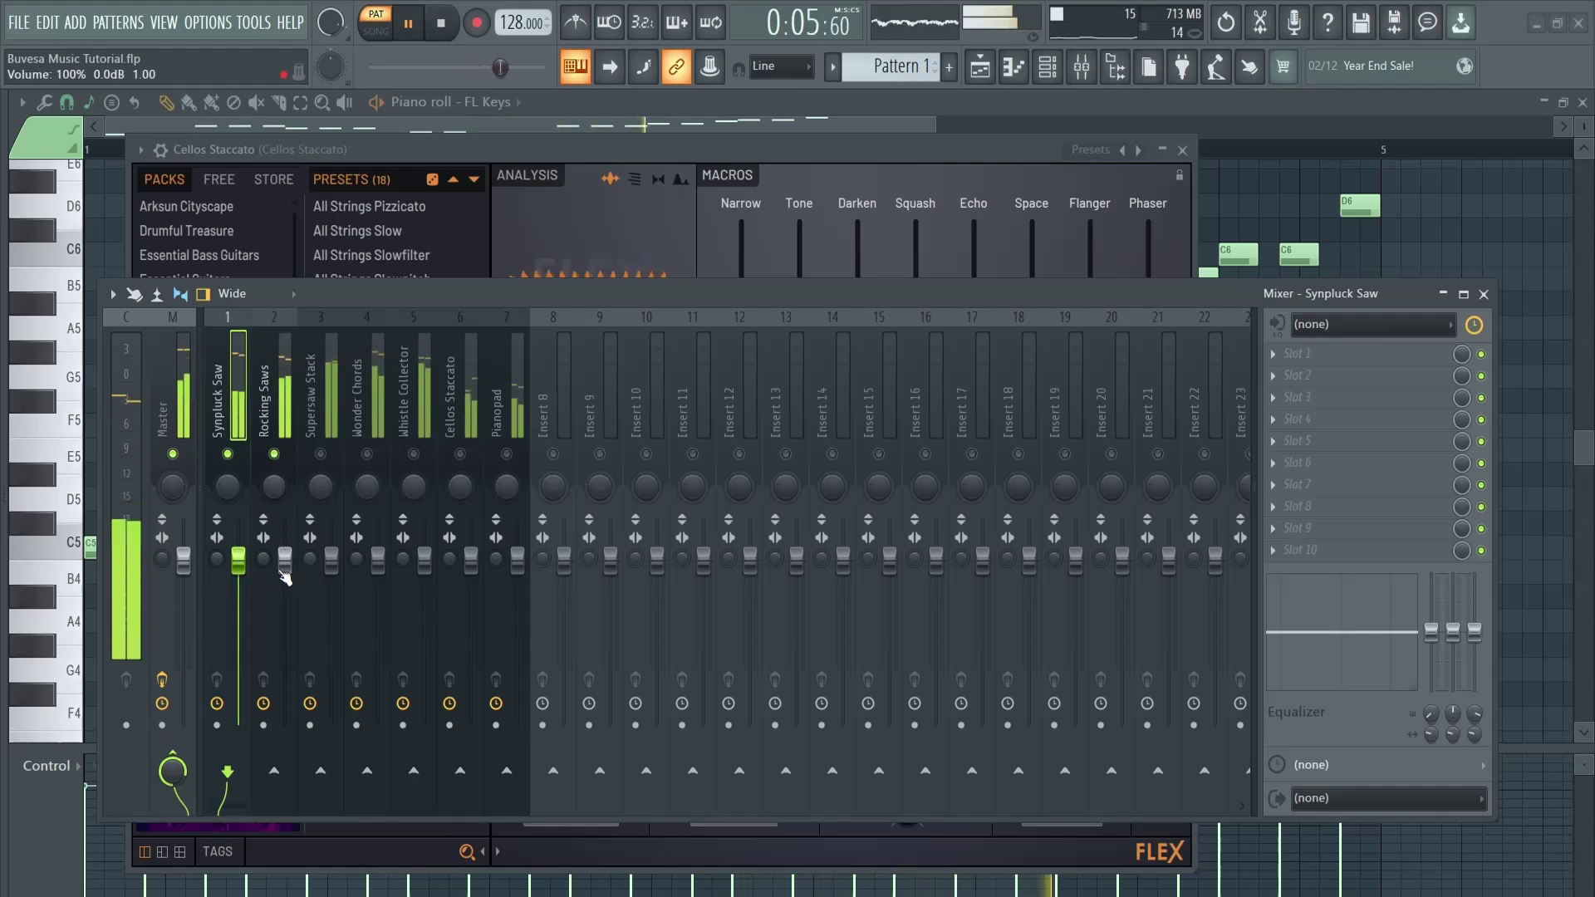
{"action": "left_click_drag", "start_coordinate": [285, 573], "coordinate": [286, 605]}
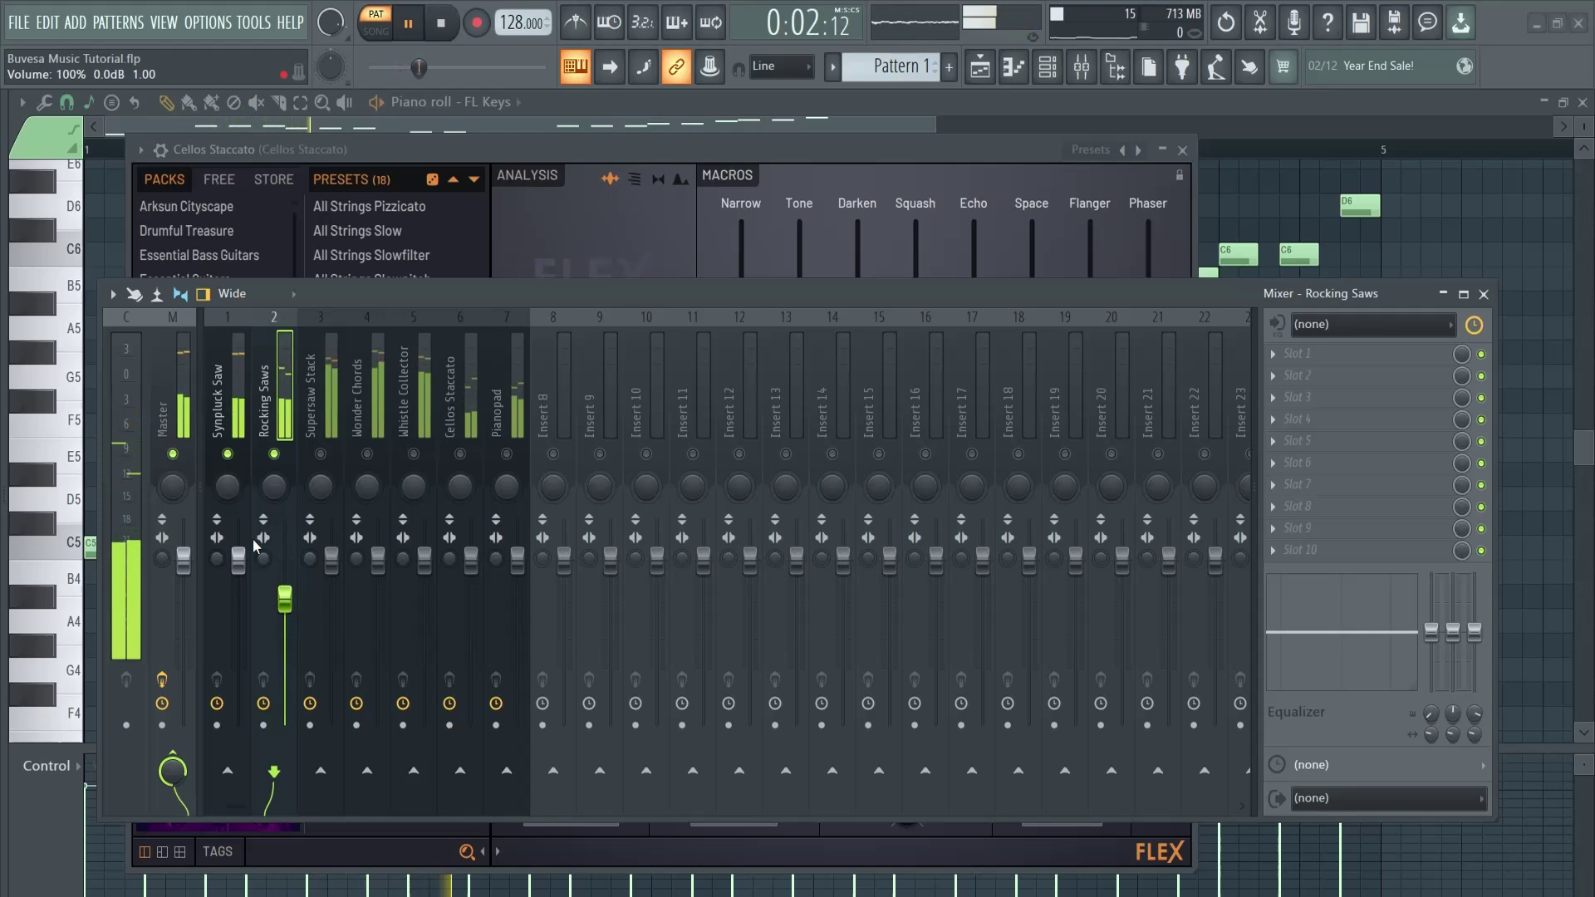
{"action": "left_click_drag", "start_coordinate": [285, 605], "coordinate": [285, 591]}
{"action": "key", "text": "space"}
{"action": "key", "text": "space"}
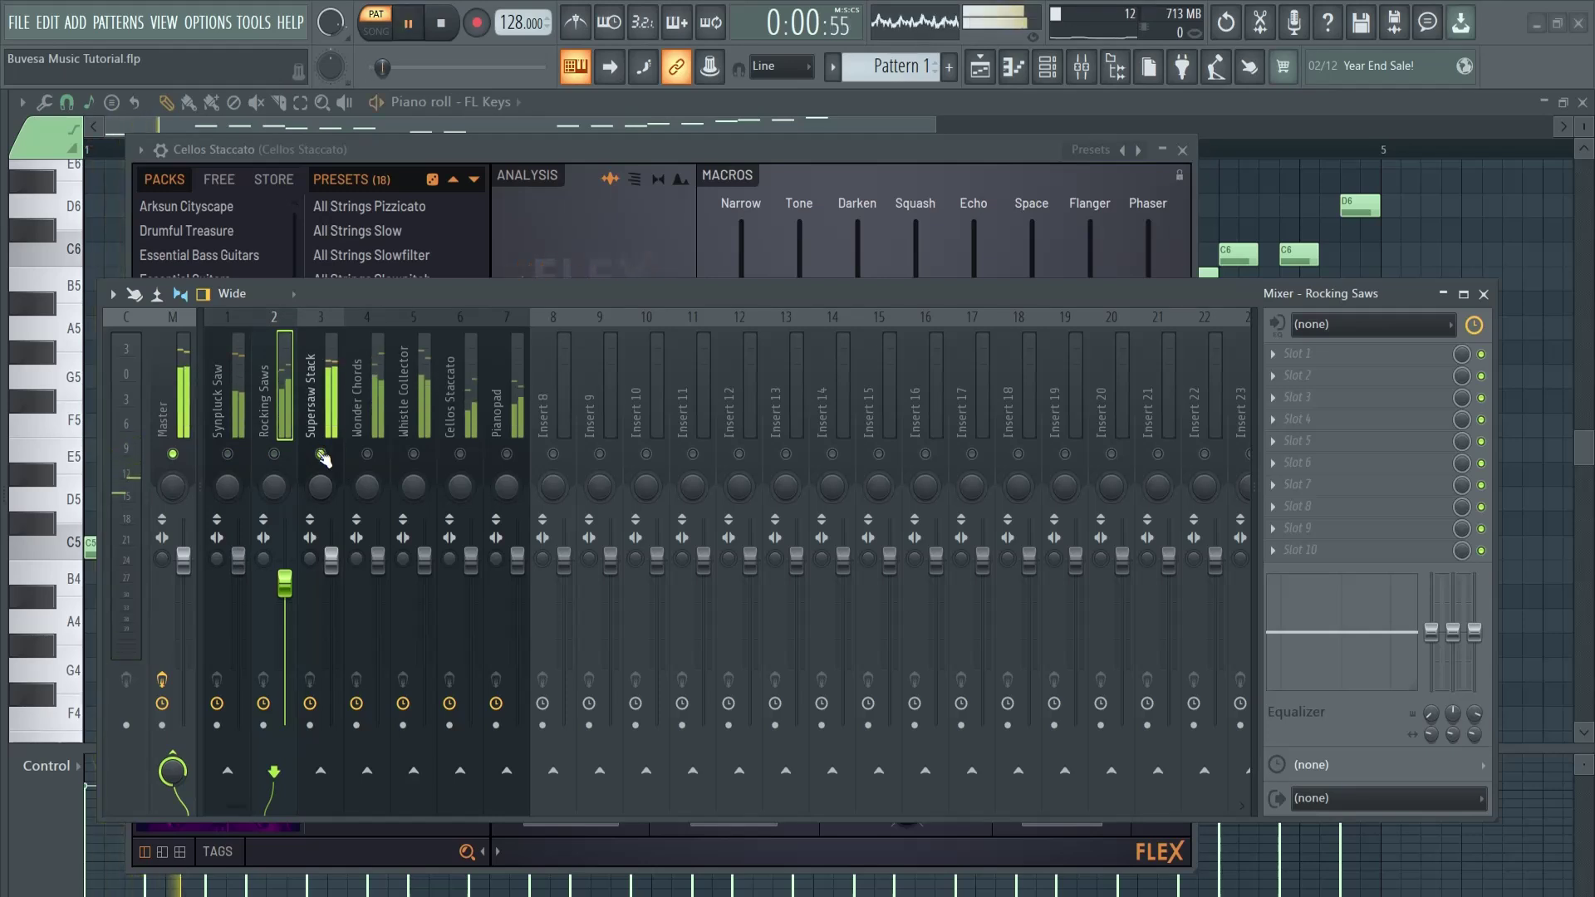
- Add Supersaw Stack to the mix and set its volume to about 80%
{"action": "left_click", "coordinate": [325, 418]}
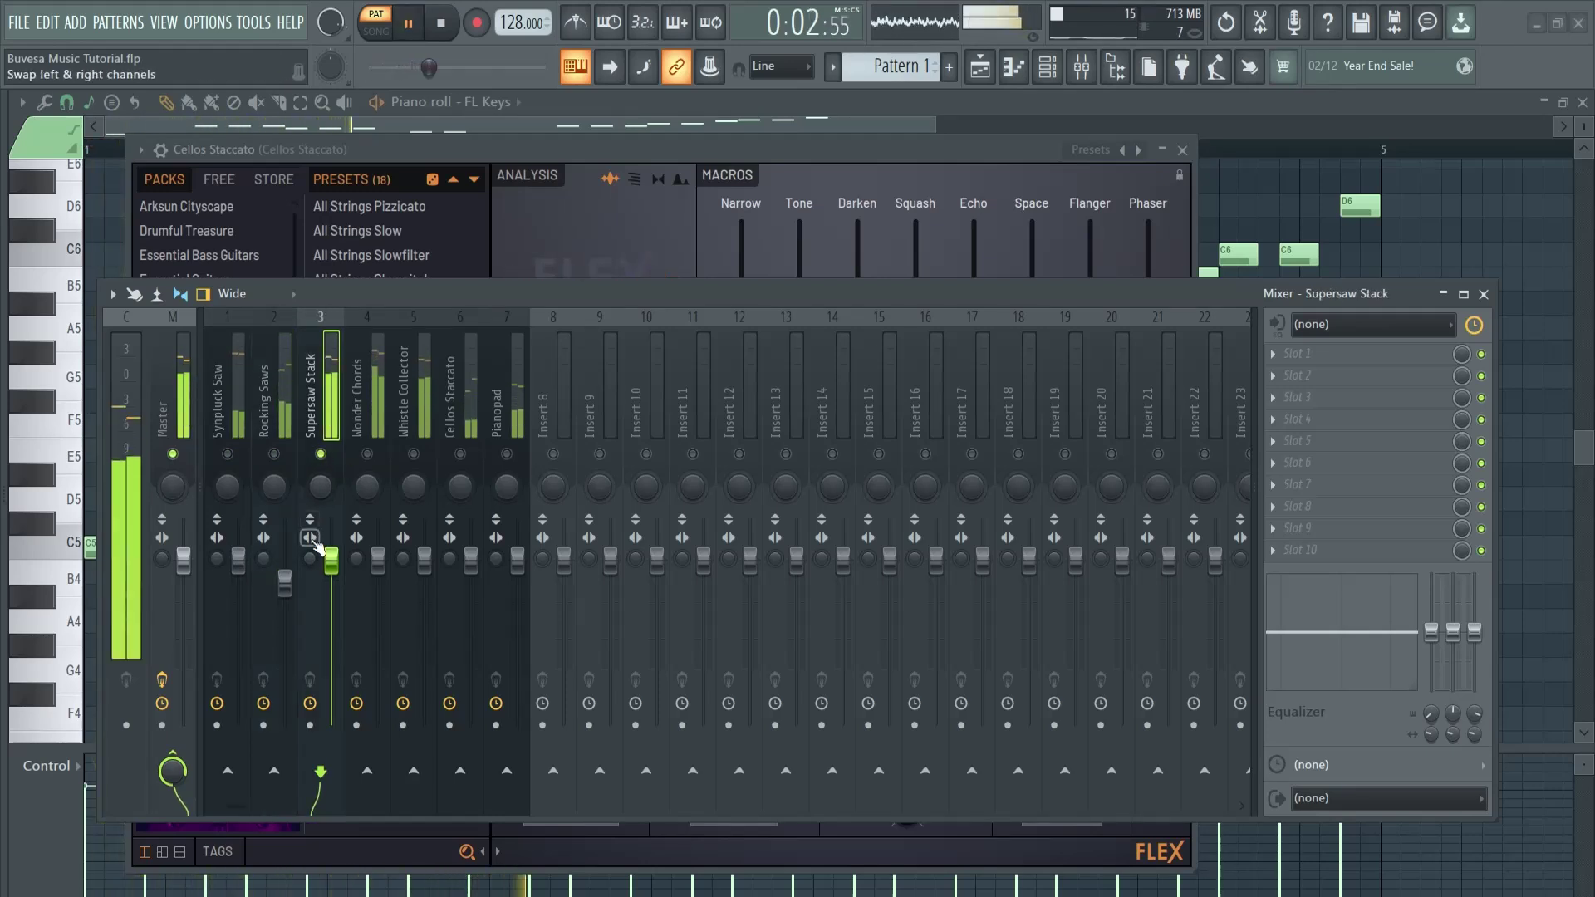
{"action": "left_click", "coordinate": [274, 453]}
{"action": "left_click", "coordinate": [227, 454]}
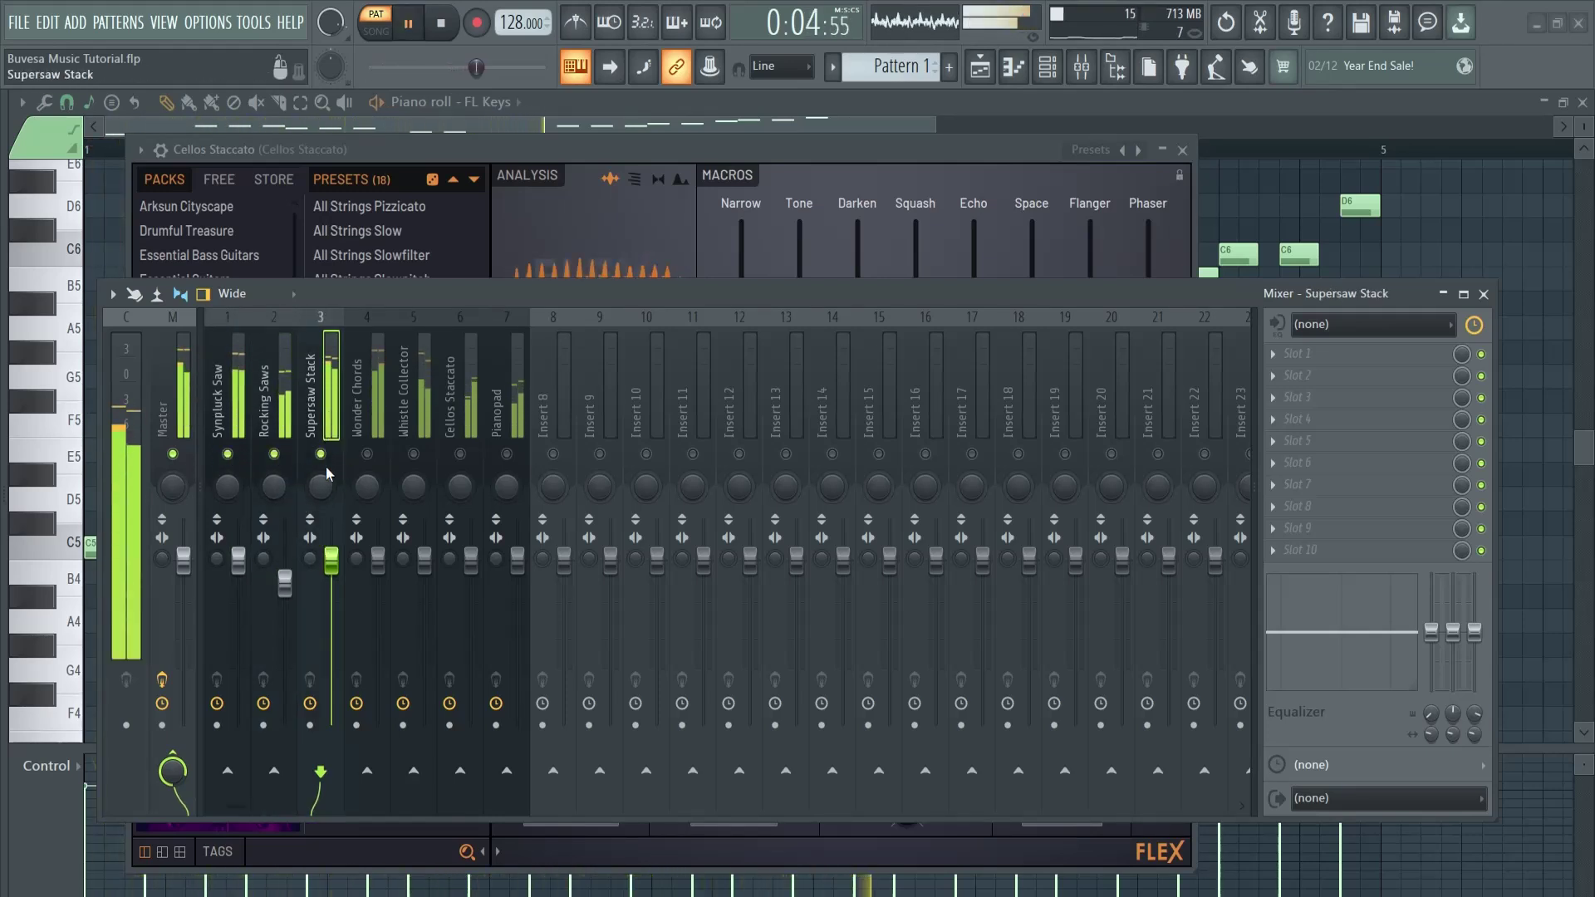
{"action": "left_click_drag", "start_coordinate": [330, 561], "coordinate": [333, 649]}
{"action": "left_click_drag", "start_coordinate": [335, 595], "coordinate": [350, 486]}
- Unmute Wonder Chords and set its volume to about 69%
{"action": "left_click", "coordinate": [367, 453]}
{"action": "left_click_drag", "start_coordinate": [378, 565], "coordinate": [364, 515]}
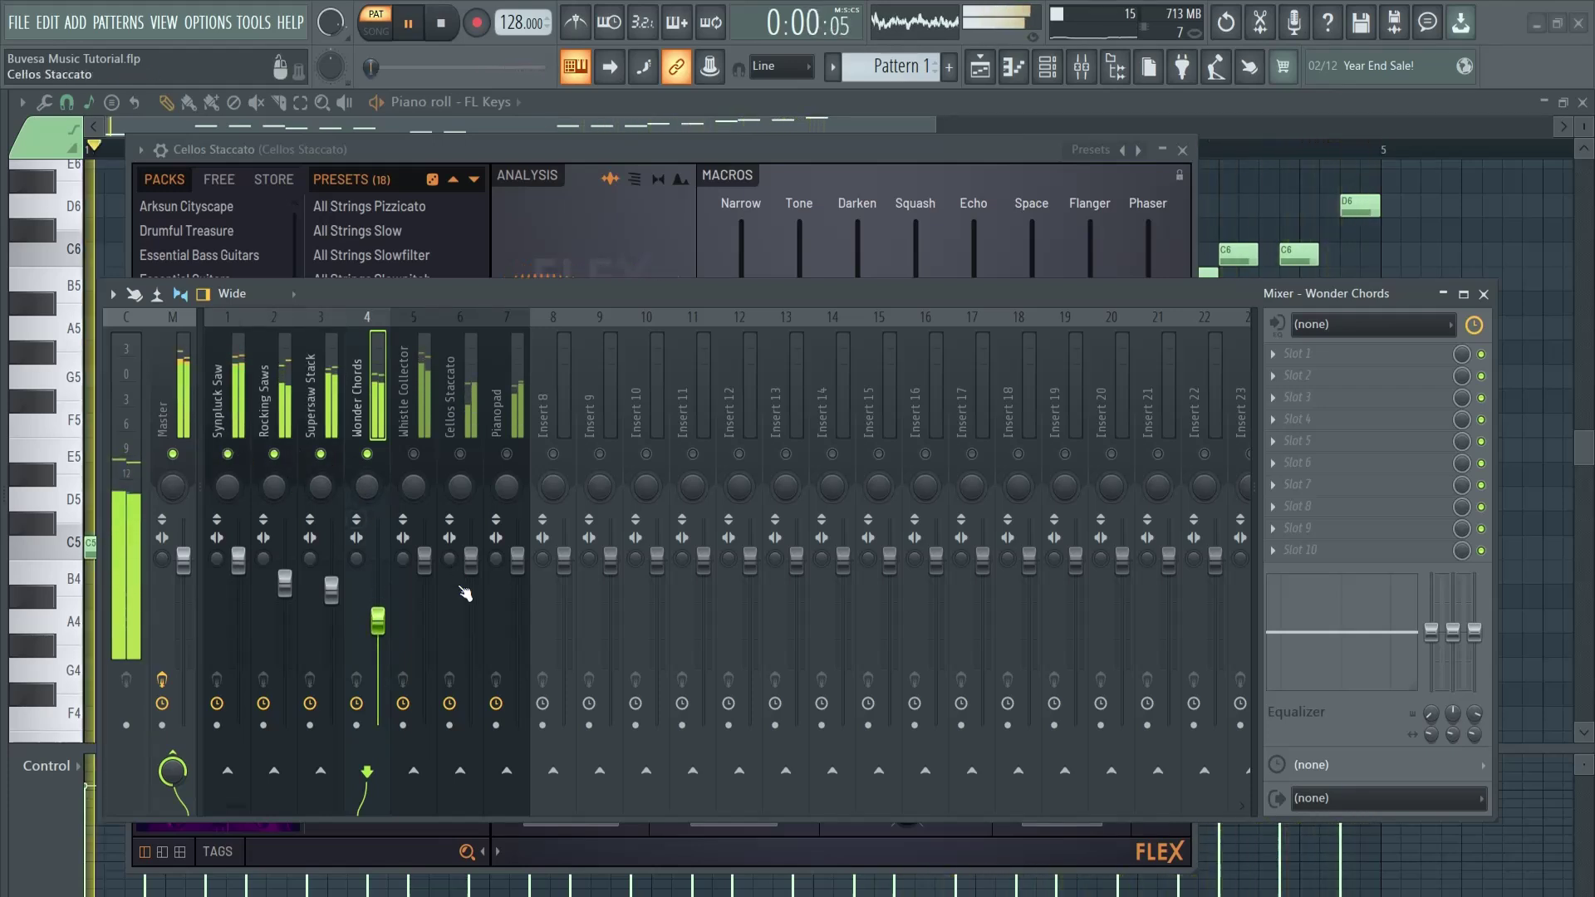
{"action": "left_click_drag", "start_coordinate": [378, 621], "coordinate": [431, 884]}
- Add Whistle Collector alongside the earlier layers at about 71% volume
{"action": "left_click", "coordinate": [413, 453]}
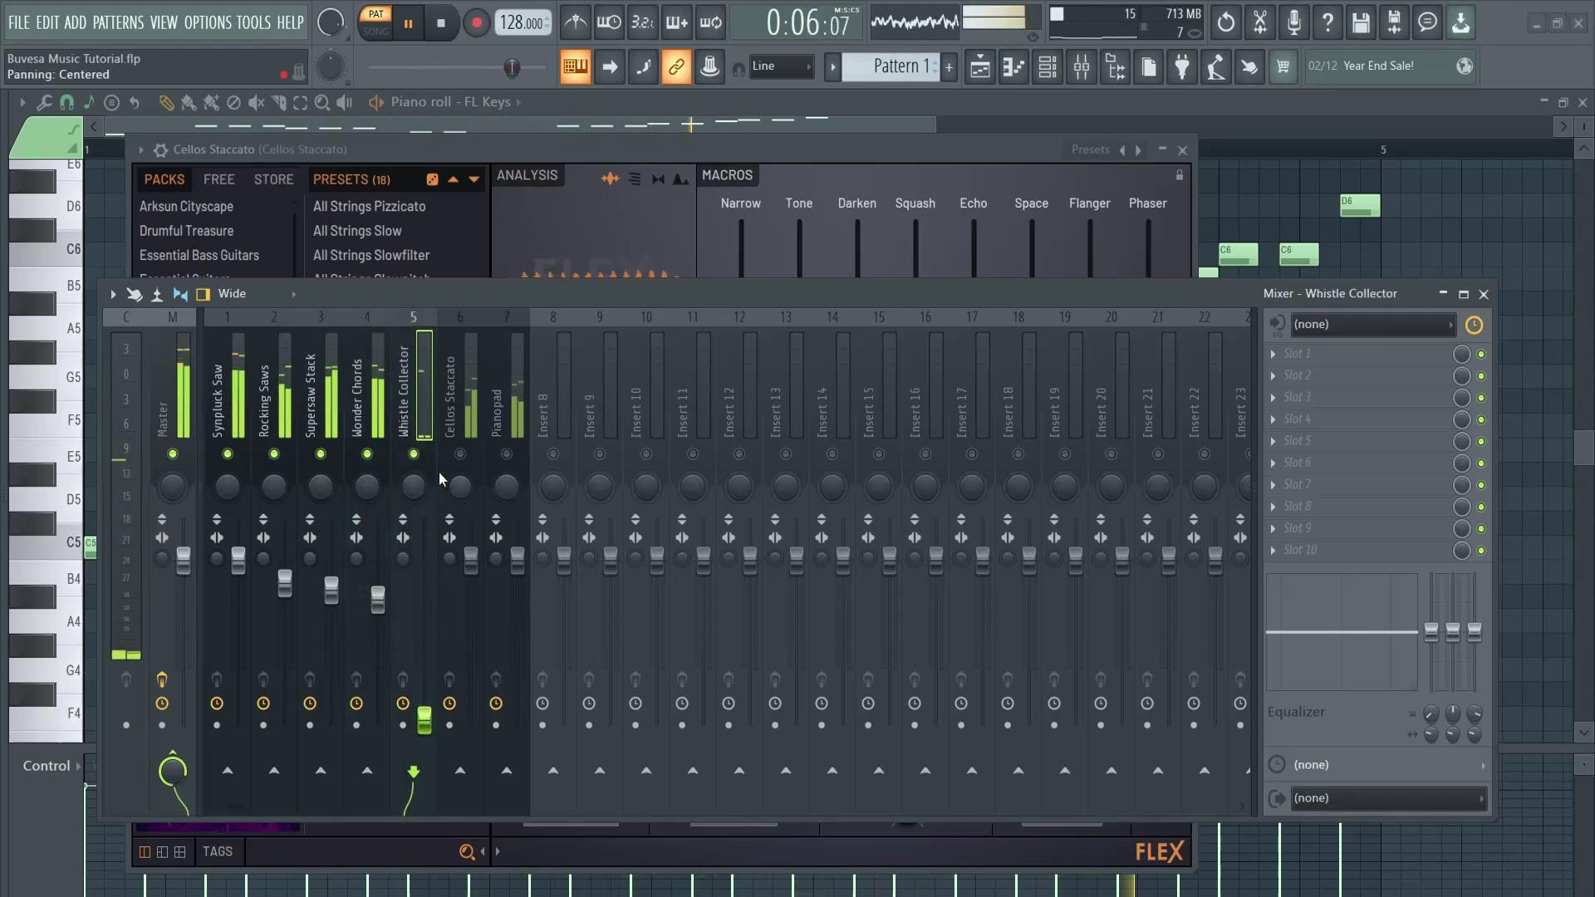
{"action": "left_click_drag", "start_coordinate": [424, 721], "coordinate": [424, 641]}
{"action": "left_click_drag", "start_coordinate": [440, 562], "coordinate": [439, 550]}
{"action": "left_click", "coordinate": [366, 453]}
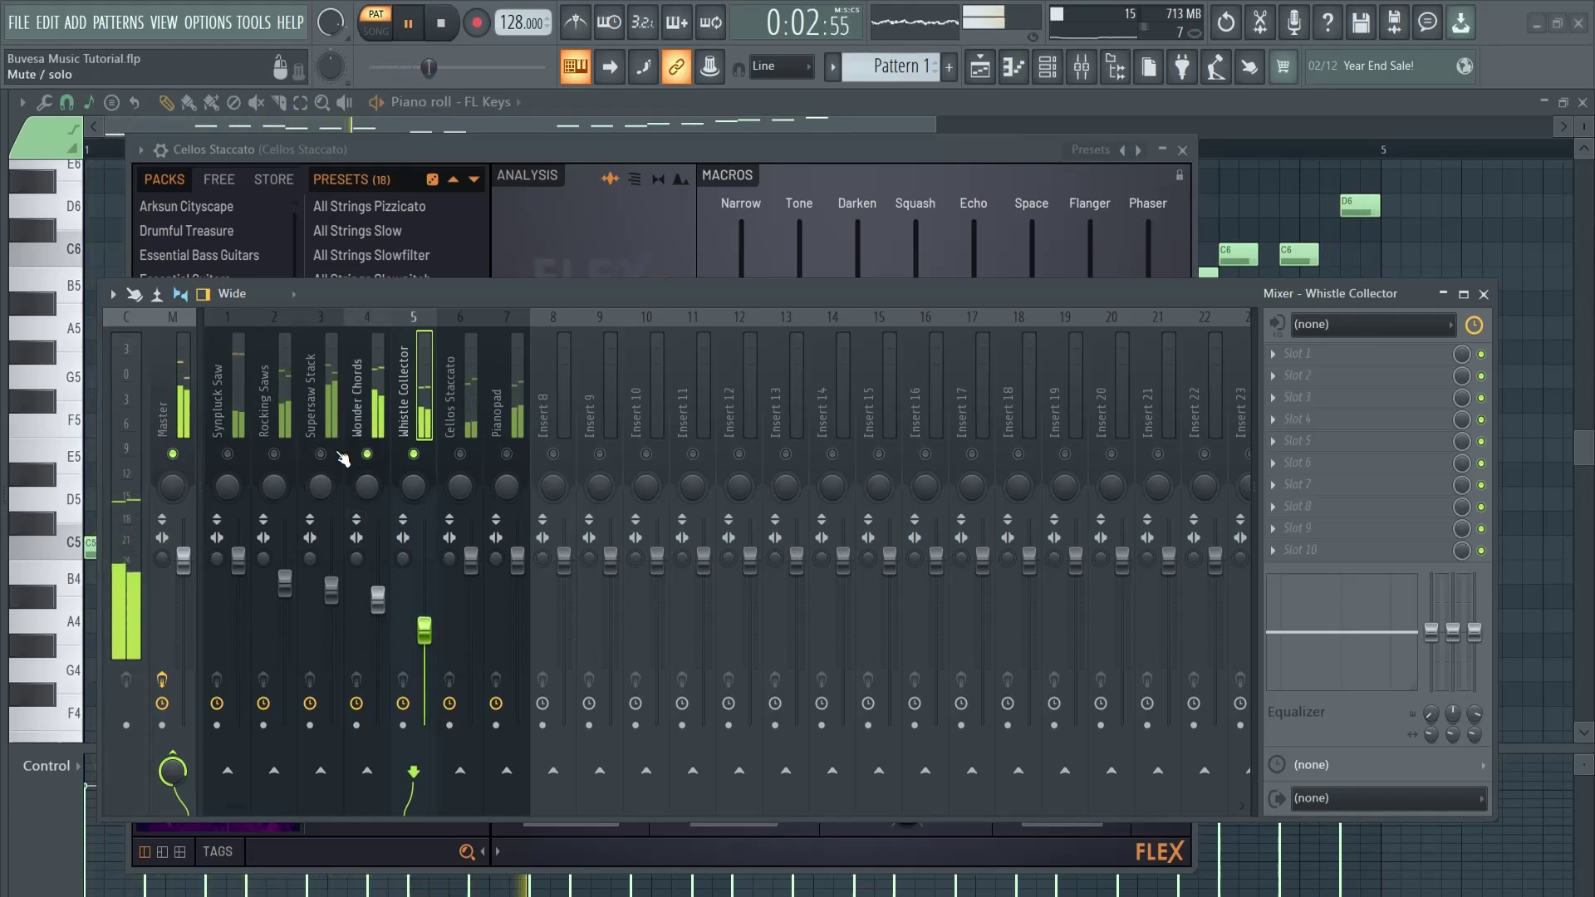
{"action": "left_click", "coordinate": [319, 454]}
{"action": "left_click", "coordinate": [274, 453]}
{"action": "left_click", "coordinate": [226, 454]}
{"action": "left_click_drag", "start_coordinate": [422, 631], "coordinate": [429, 596]}
- Add Cellos Staccato with all earlier layers and settle its volume near 109%
{"action": "left_click", "coordinate": [459, 455]}
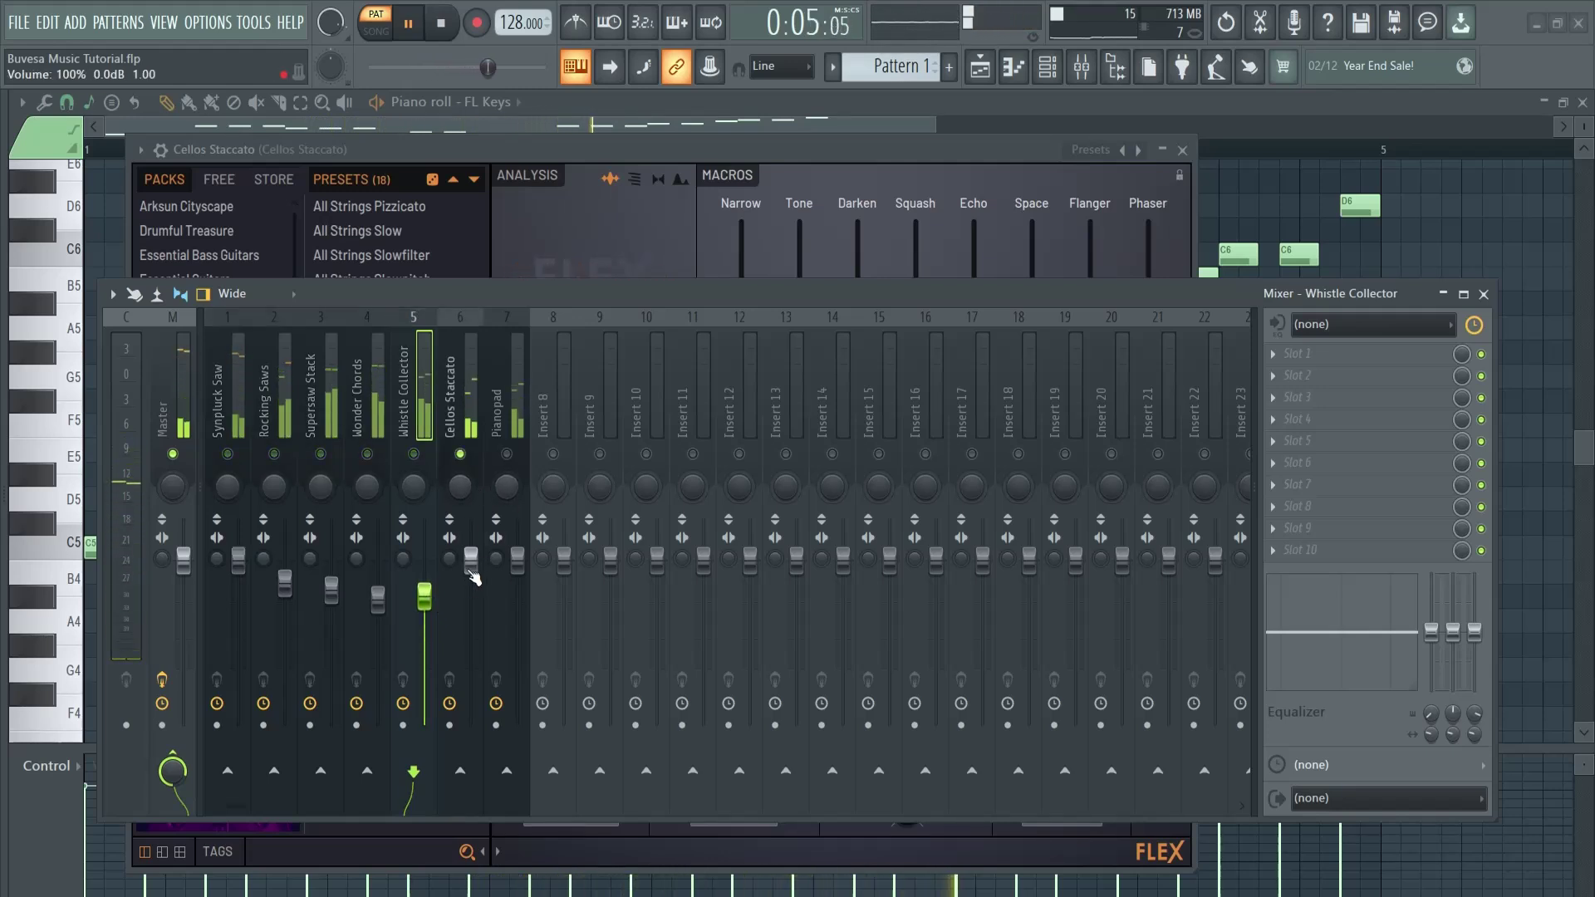
{"action": "left_click_drag", "start_coordinate": [477, 573], "coordinate": [473, 600]}
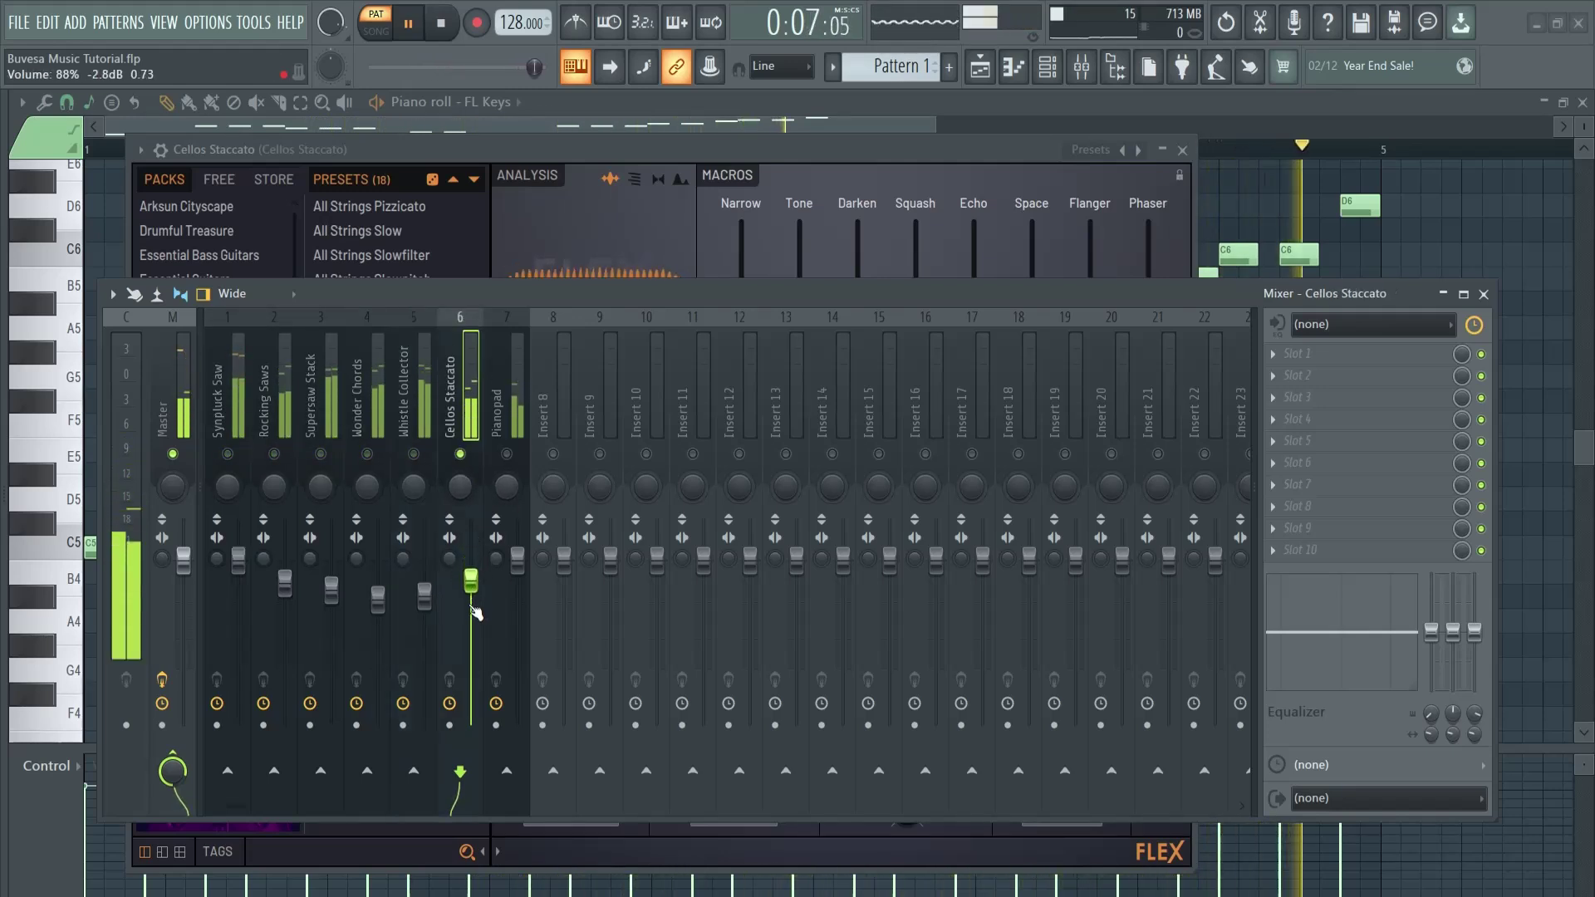
{"action": "left_click", "coordinate": [413, 455]}
{"action": "left_click", "coordinate": [366, 454]}
{"action": "left_click", "coordinate": [319, 454]}
{"action": "left_click", "coordinate": [274, 454]}
{"action": "left_click", "coordinate": [226, 454]}
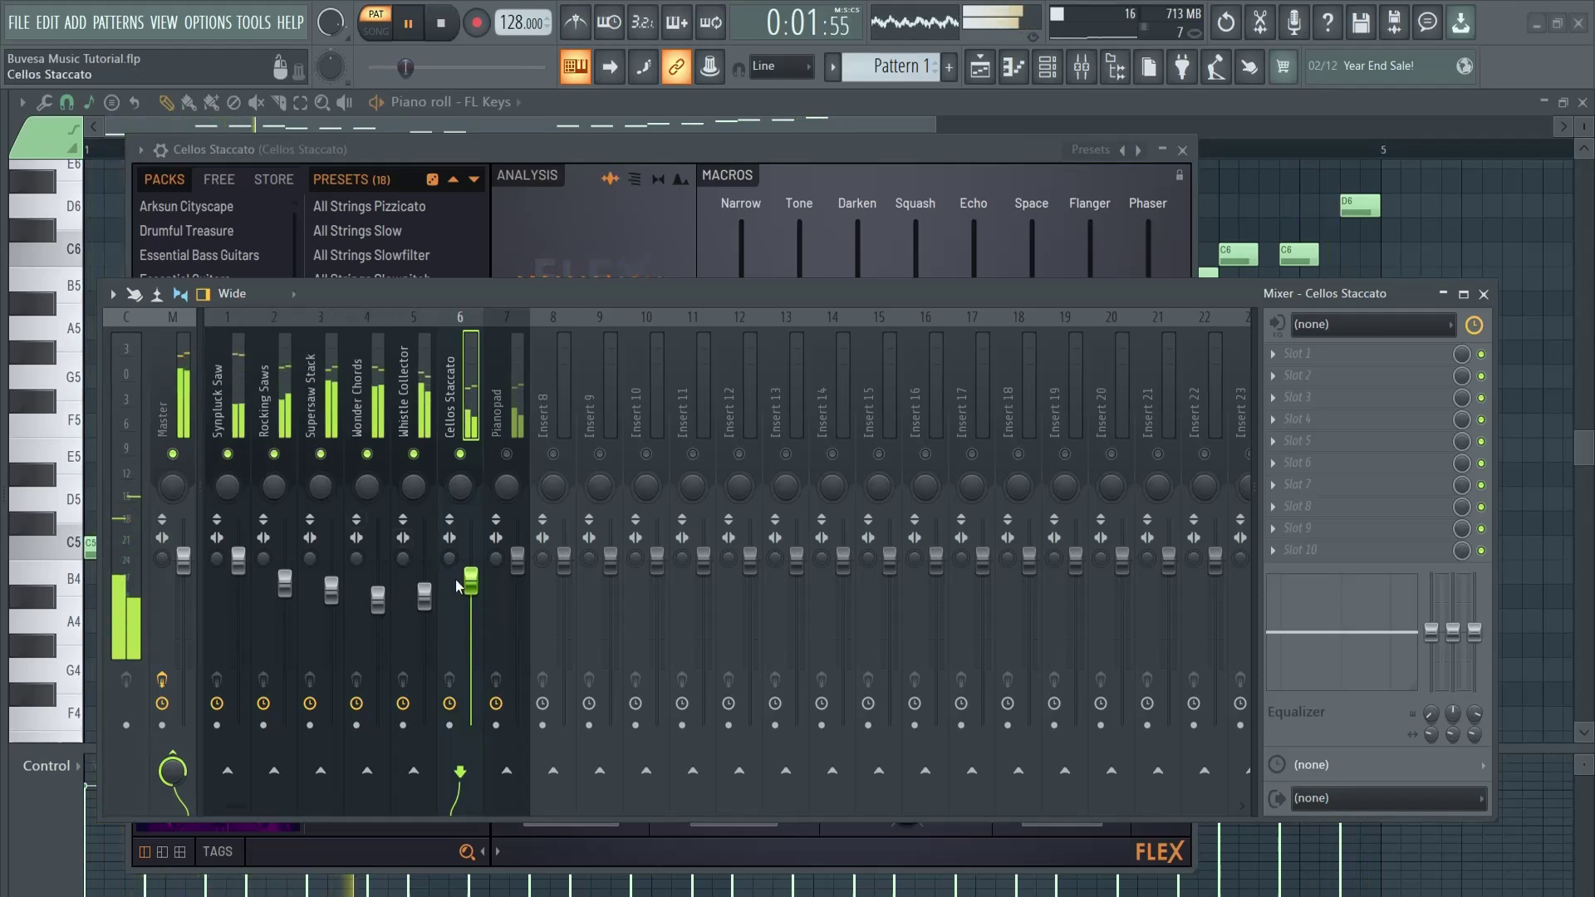
{"action": "left_click_drag", "start_coordinate": [470, 581], "coordinate": [476, 482]}
{"action": "scroll", "coordinate": [479, 544], "scroll_direction": "up", "scroll_amount": 3}
{"action": "scroll", "coordinate": [478, 536], "scroll_direction": "up", "scroll_amount": 2}
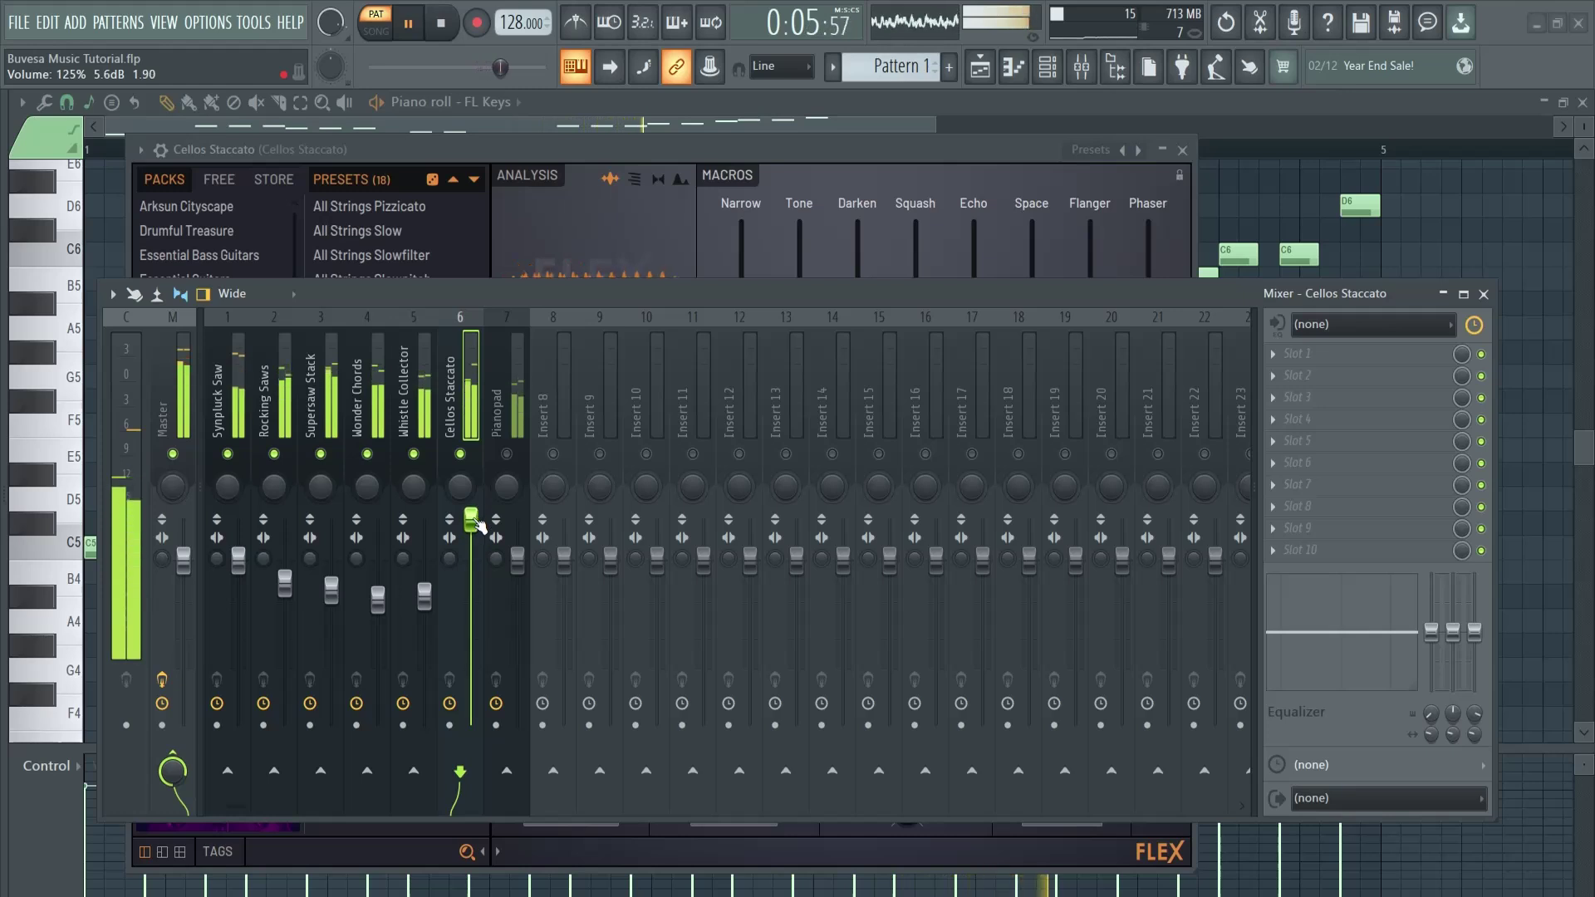
{"action": "left_click_drag", "start_coordinate": [478, 532], "coordinate": [475, 554]}
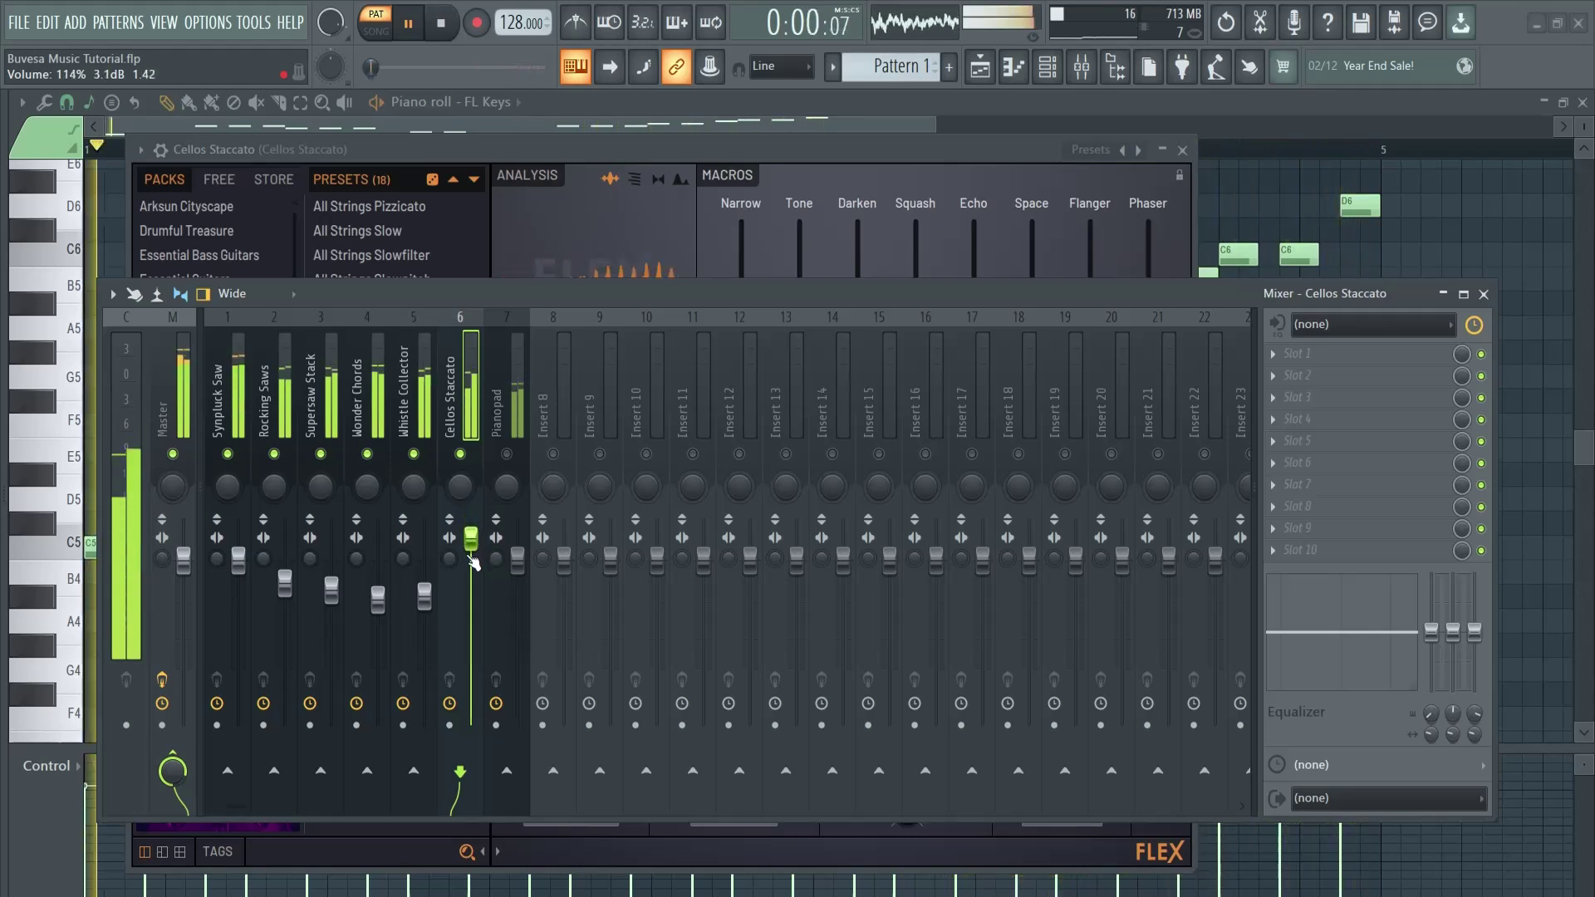
{"action": "left_click_drag", "start_coordinate": [474, 563], "coordinate": [477, 555]}
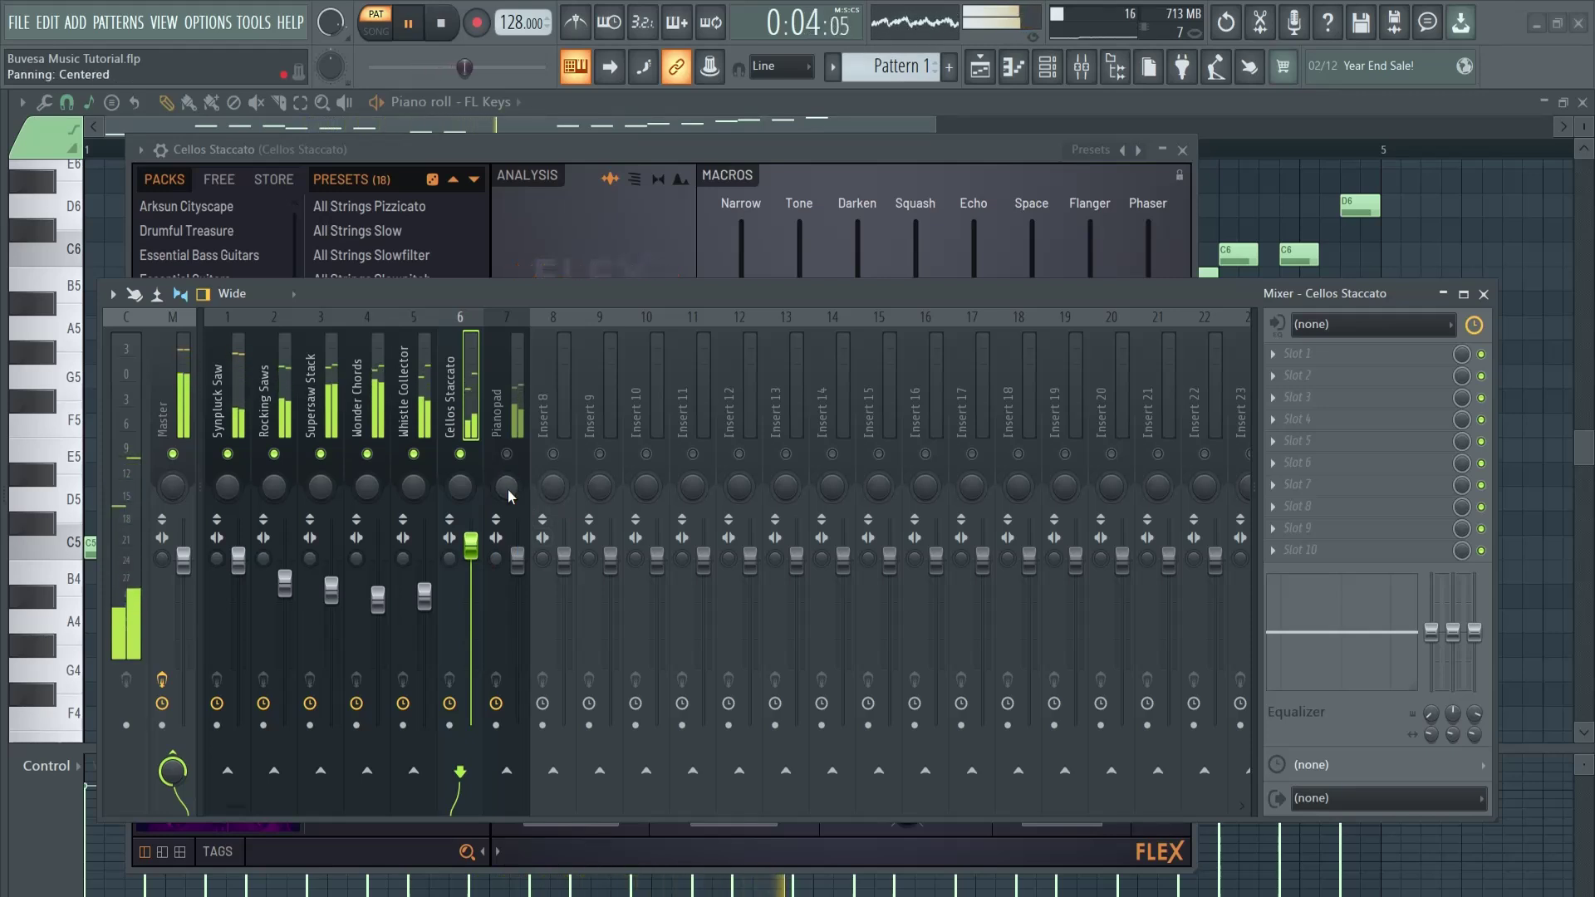
- Adjust Pianopad's volume, unmute all seven layers together, and stop playback
{"action": "mouse_move", "coordinate": [516, 561]}
{"action": "left_mouse_down"}
{"action": "mouse_move", "coordinate": [516, 635]}
{"action": "mouse_move", "coordinate": [516, 575]}
{"action": "left_mouse_up"}
{"action": "right_click", "coordinate": [508, 454]}
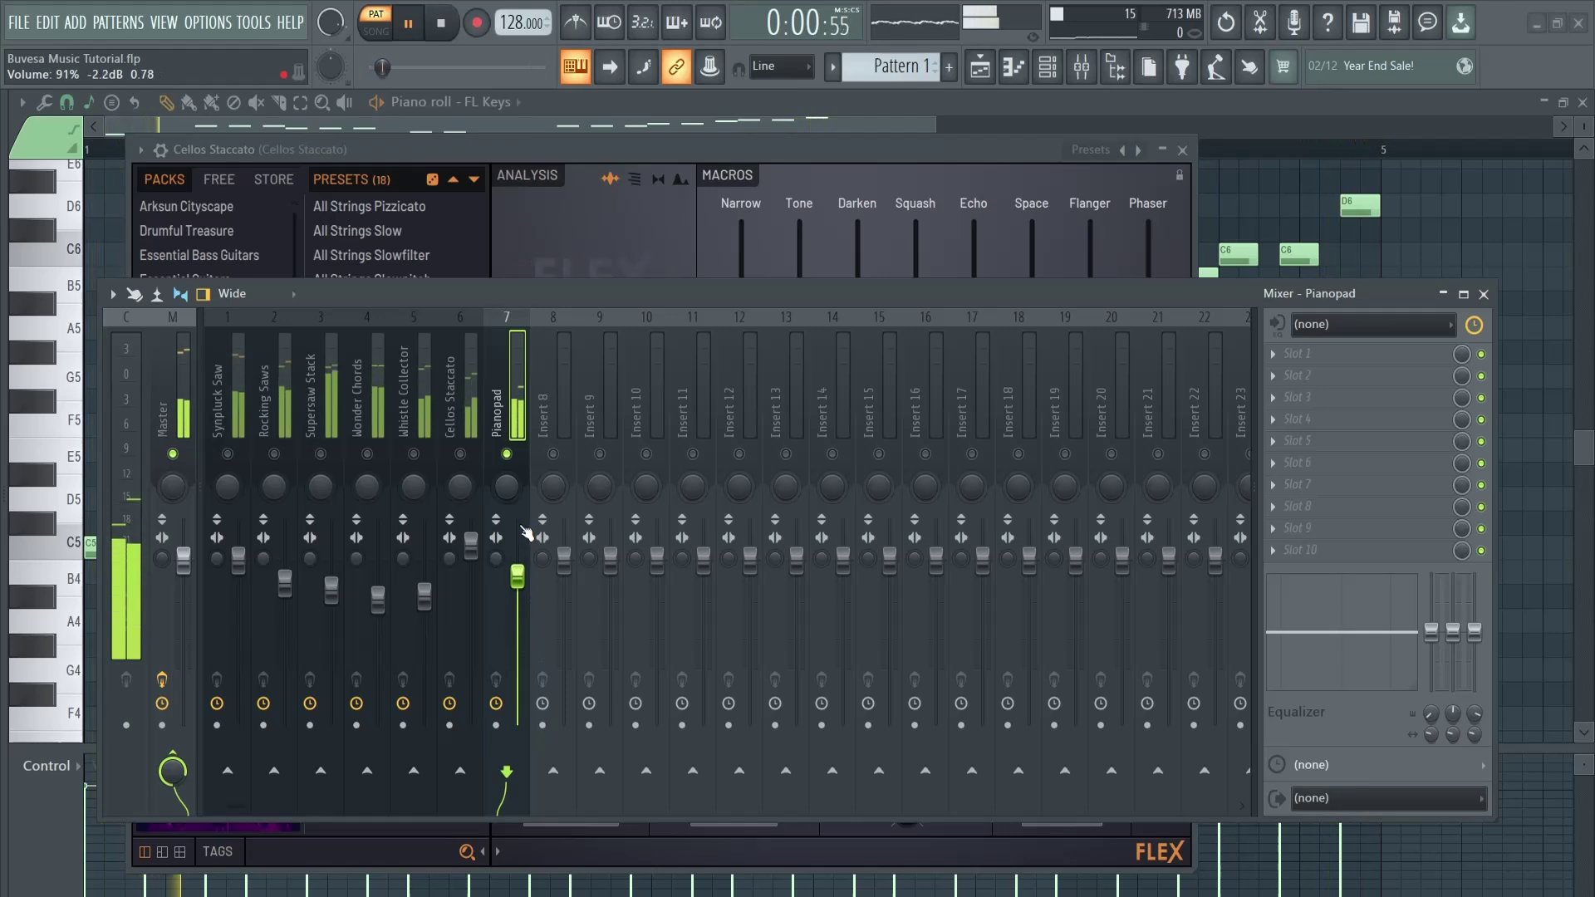
{"action": "left_click", "coordinate": [459, 454]}
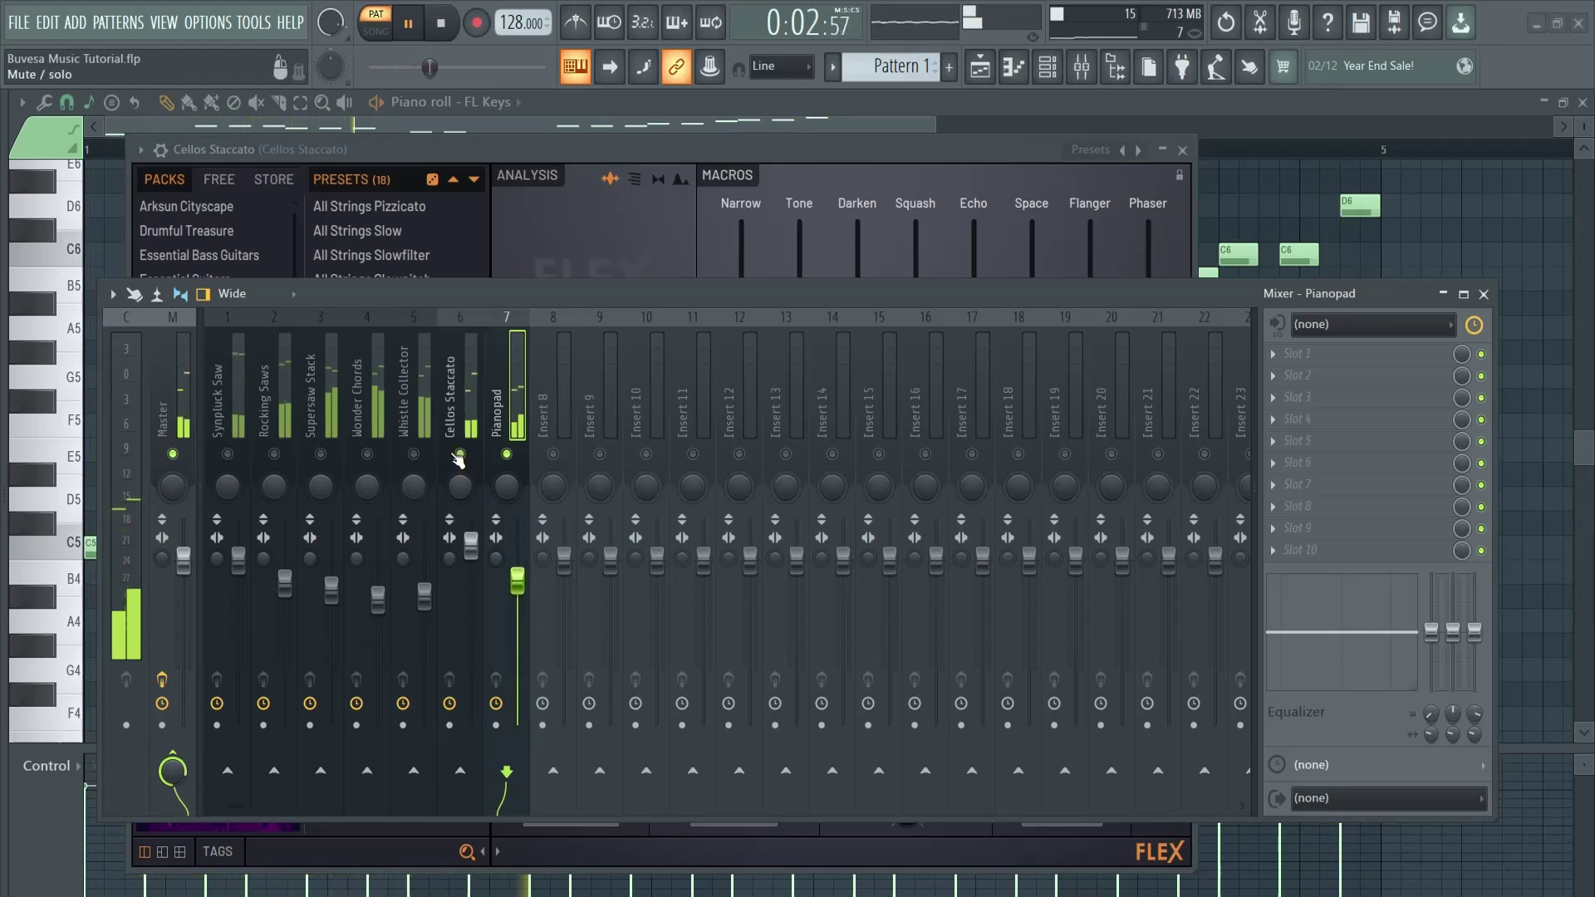
{"action": "left_click", "coordinate": [412, 455]}
{"action": "left_click", "coordinate": [366, 454]}
{"action": "left_click", "coordinate": [320, 455]}
{"action": "left_click", "coordinate": [273, 454]}
{"action": "left_click", "coordinate": [227, 454]}
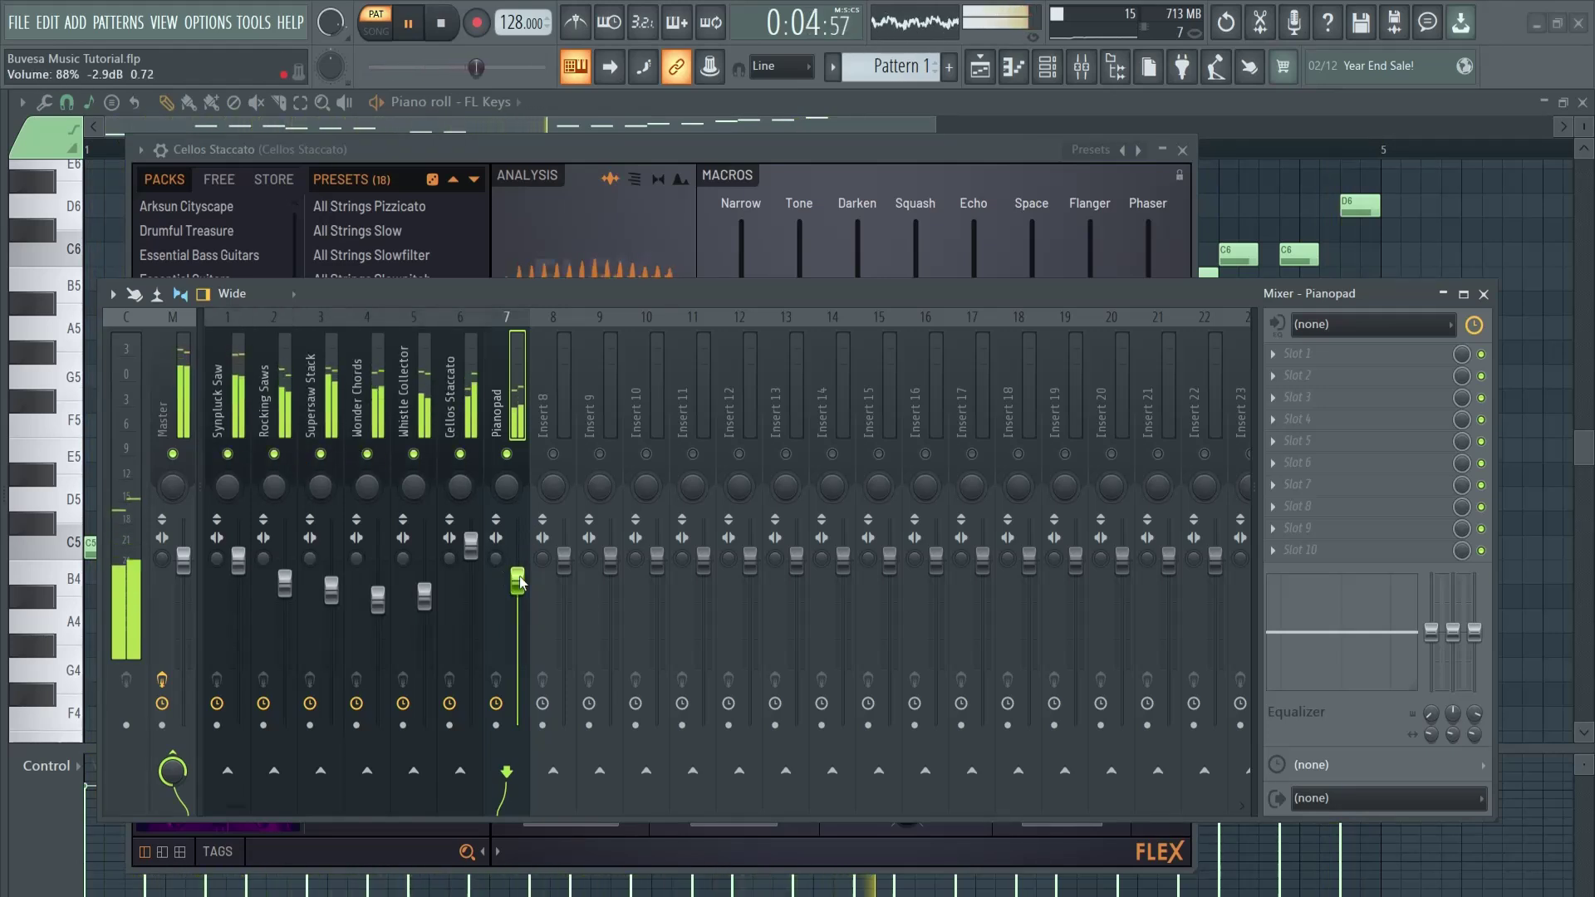
{"action": "scroll", "coordinate": [525, 581], "scroll_direction": "up", "scroll_amount": 5}
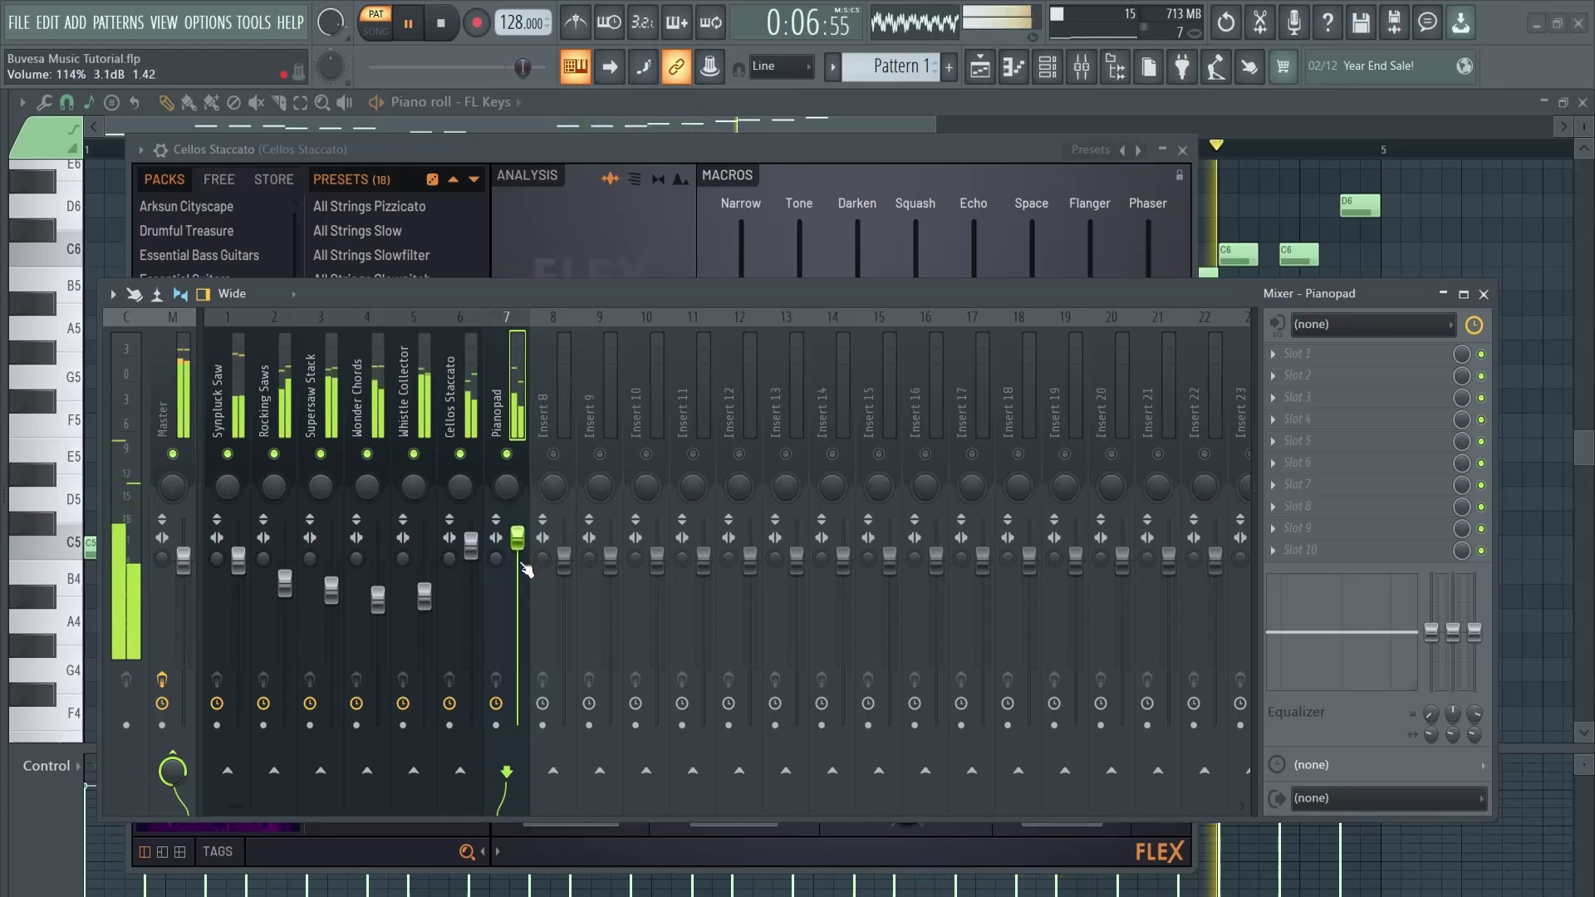
{"action": "key", "text": "space"}
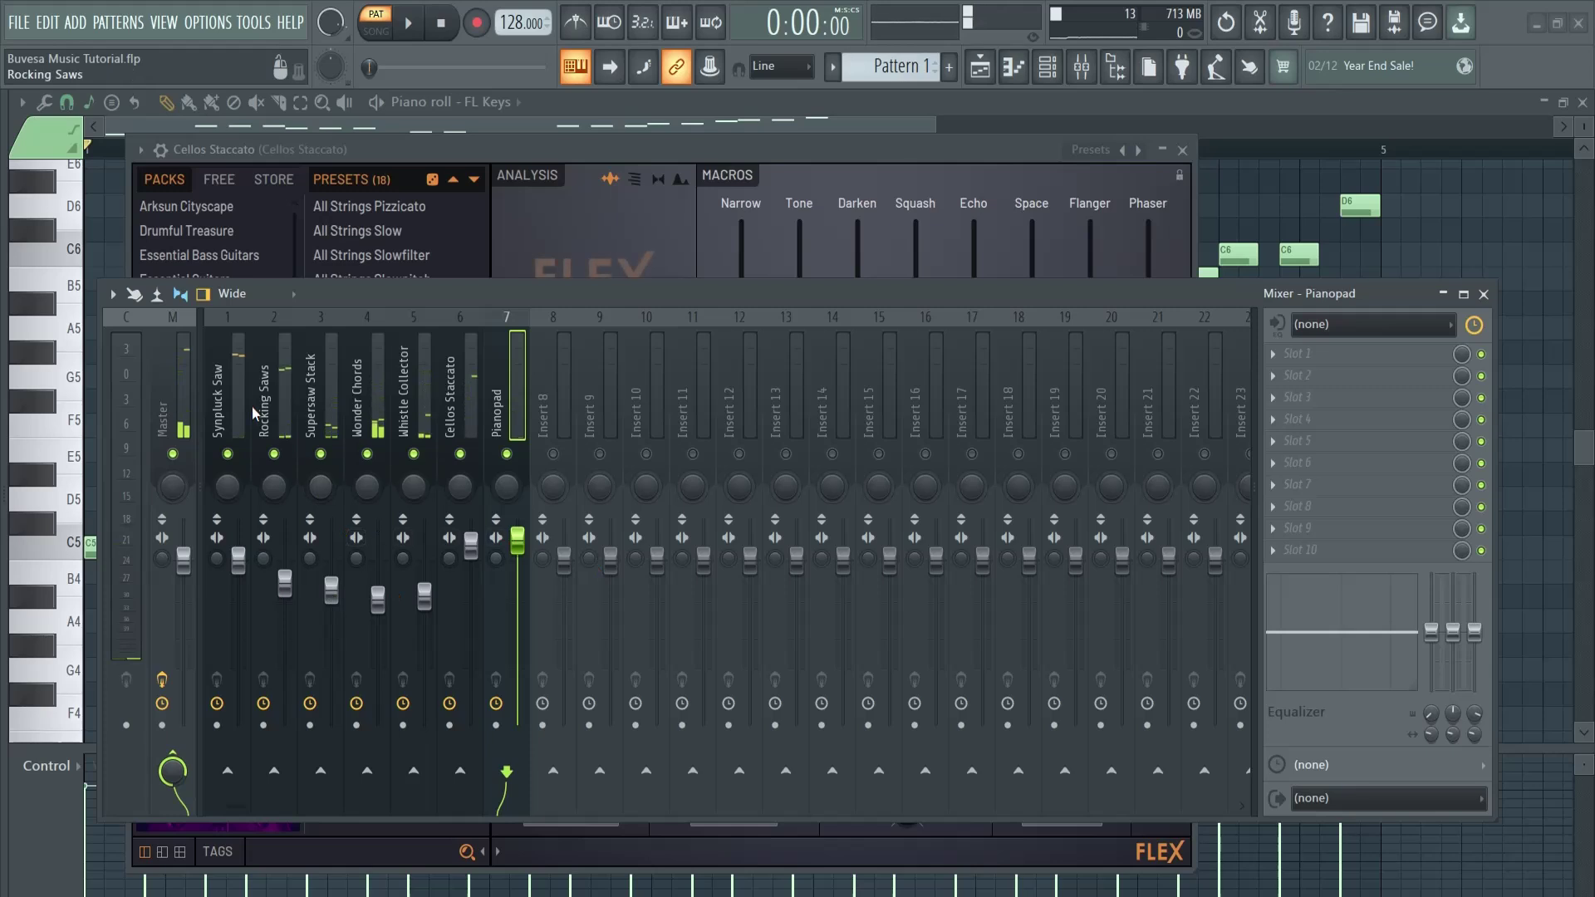
- Close the Cellos Staccato Flex window and load Fruity Parametric EQ 2 onto its insert
{"action": "left_click", "coordinate": [225, 387]}
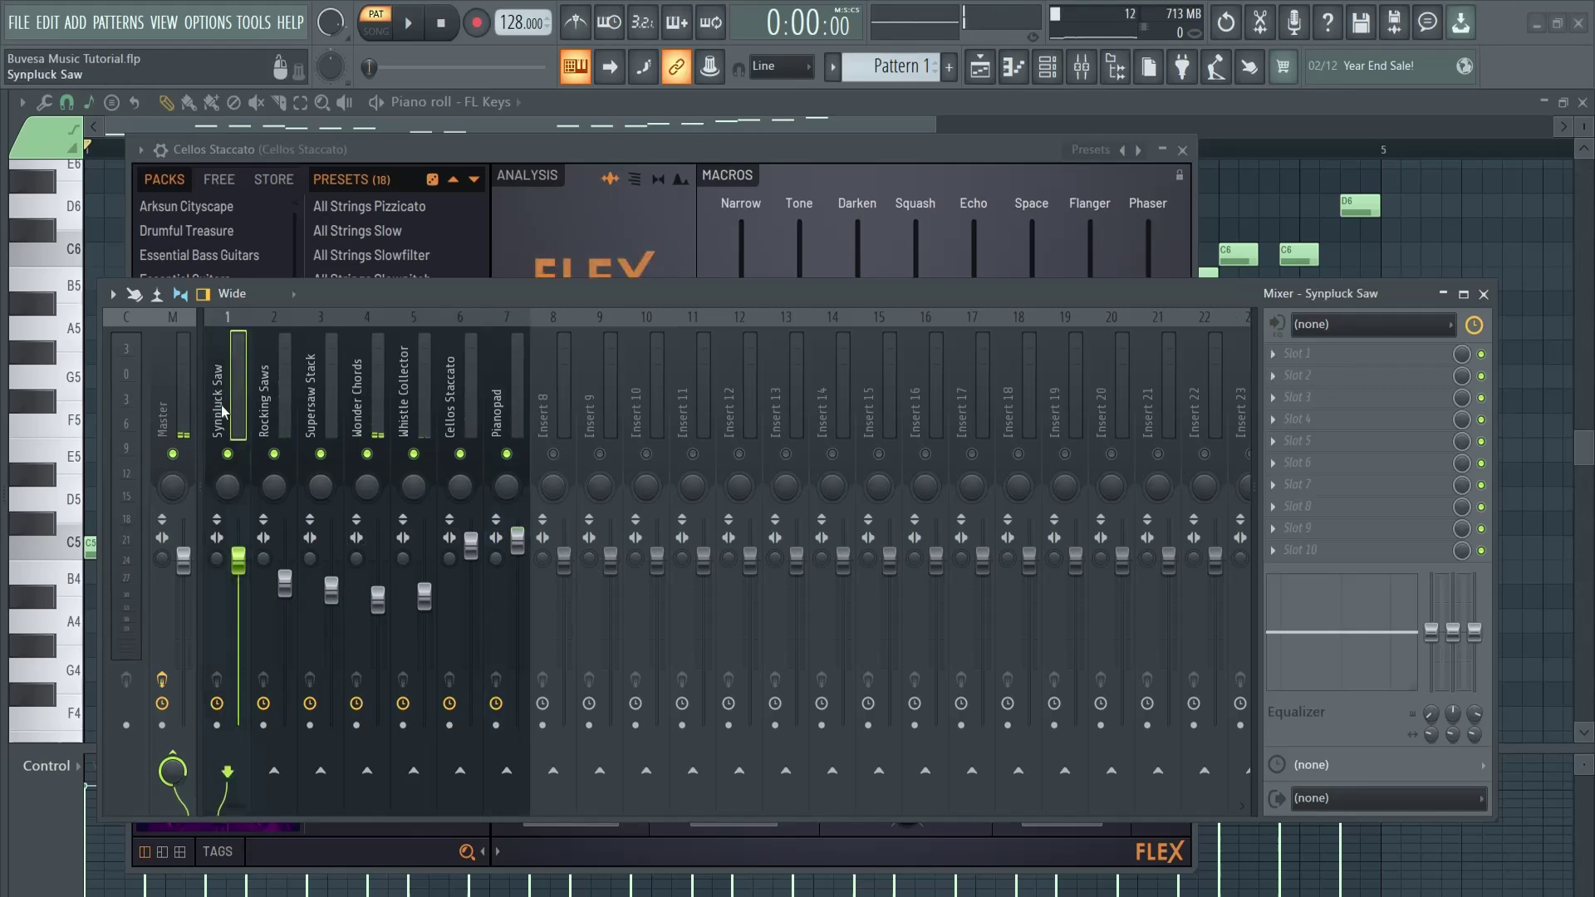
{"action": "left_click", "coordinate": [1182, 150]}
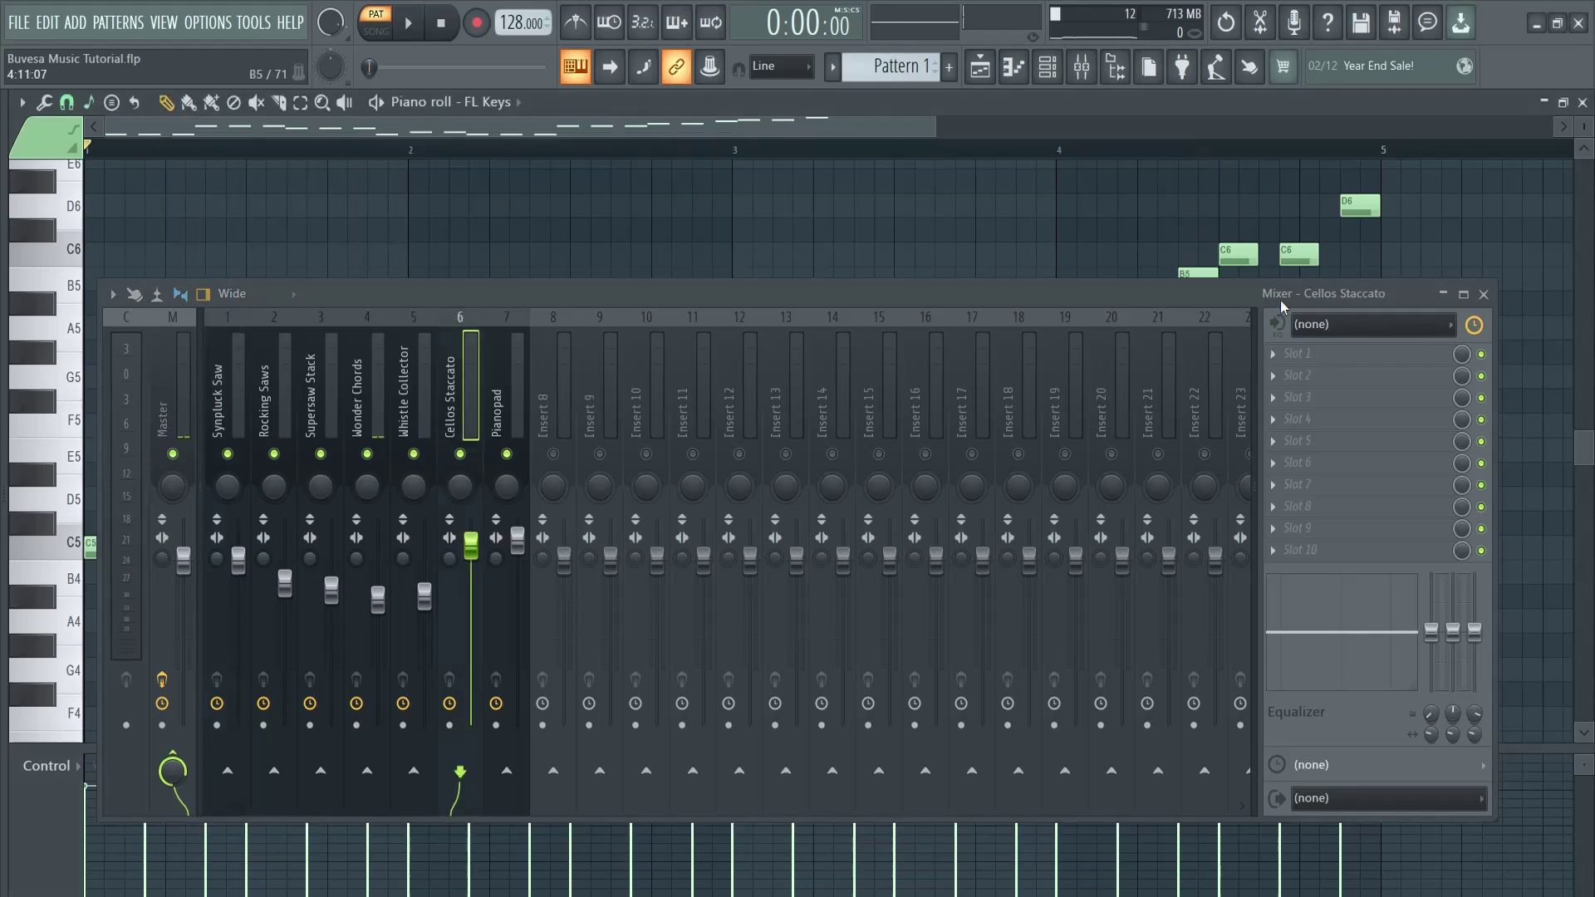
{"action": "left_click", "coordinate": [1293, 354]}
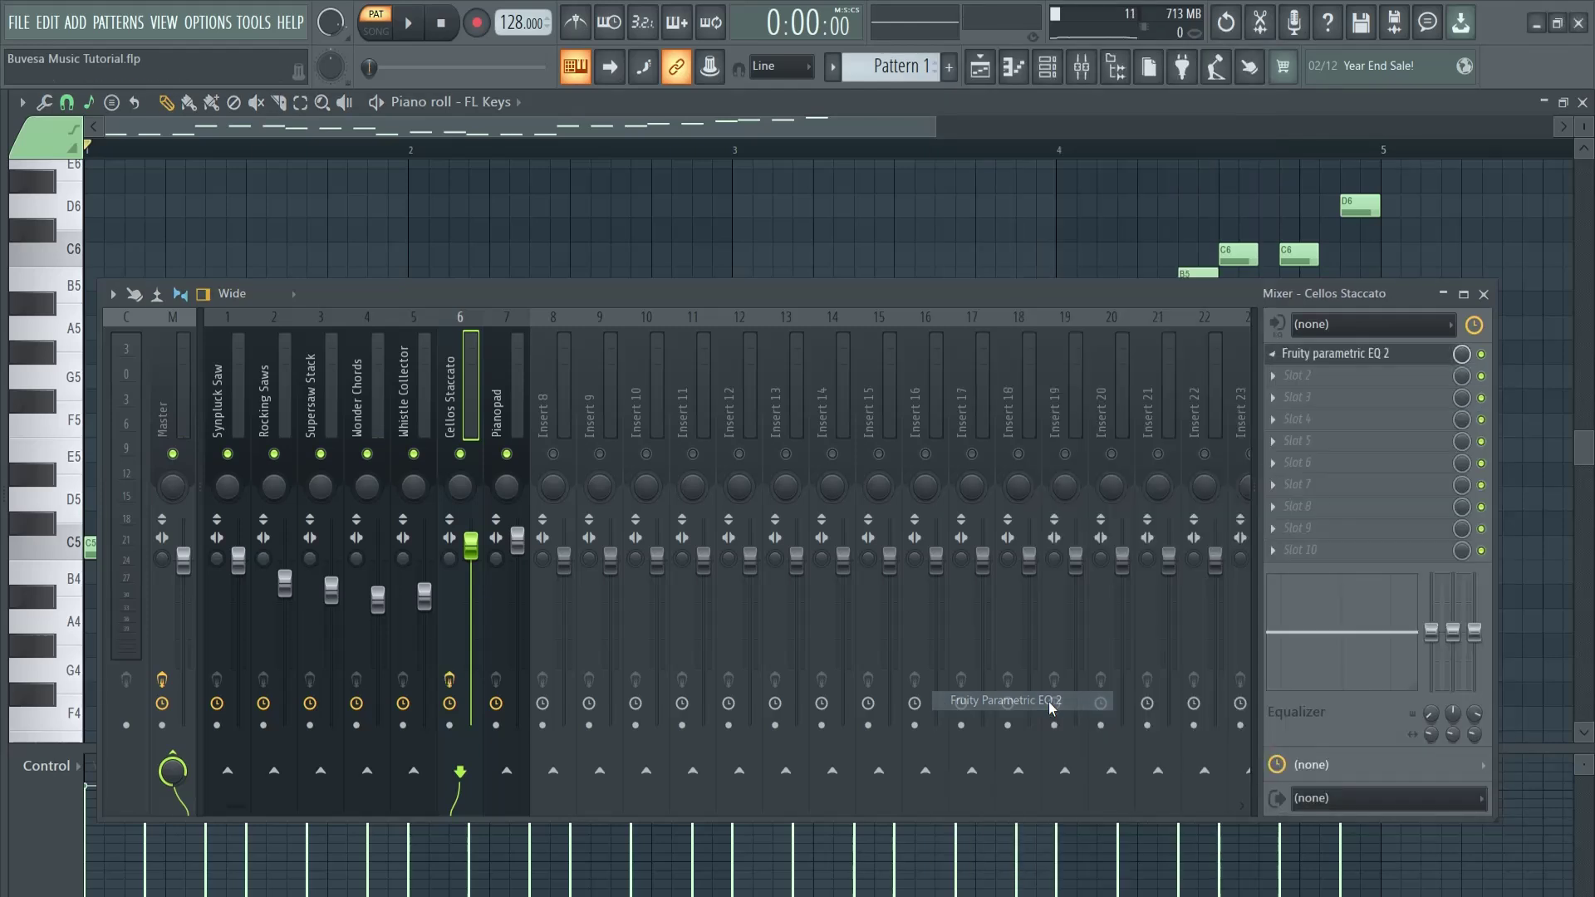
{"action": "left_click", "coordinate": [1043, 701]}
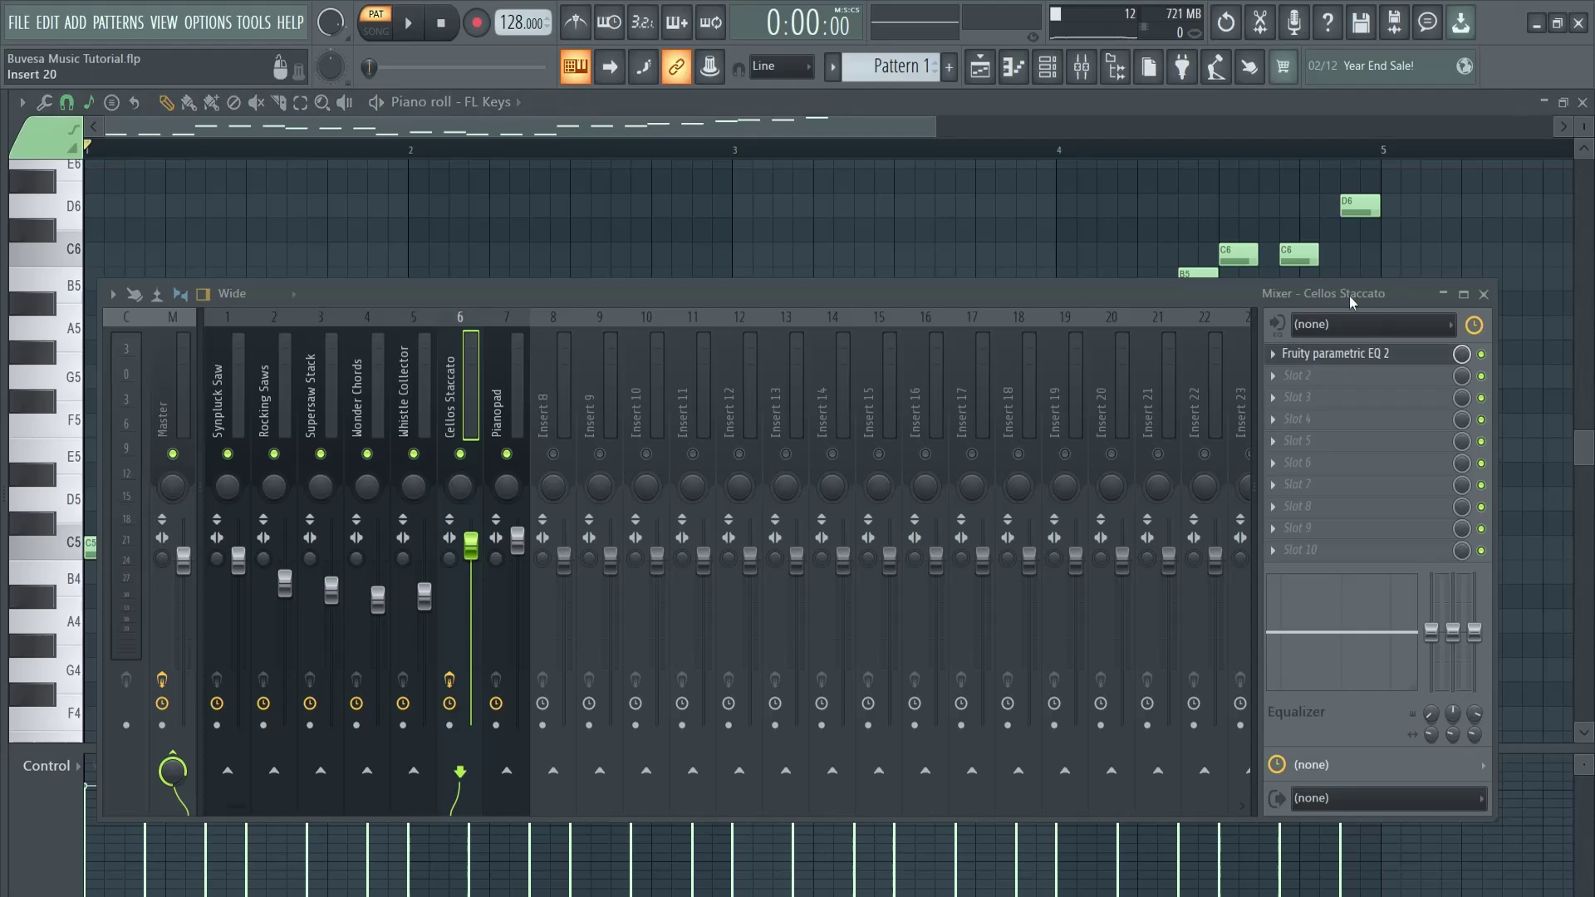
- Show the Cellos Staccato EQ, make the mixer taller and shift the EQ window left
{"action": "left_click", "coordinate": [1315, 354]}
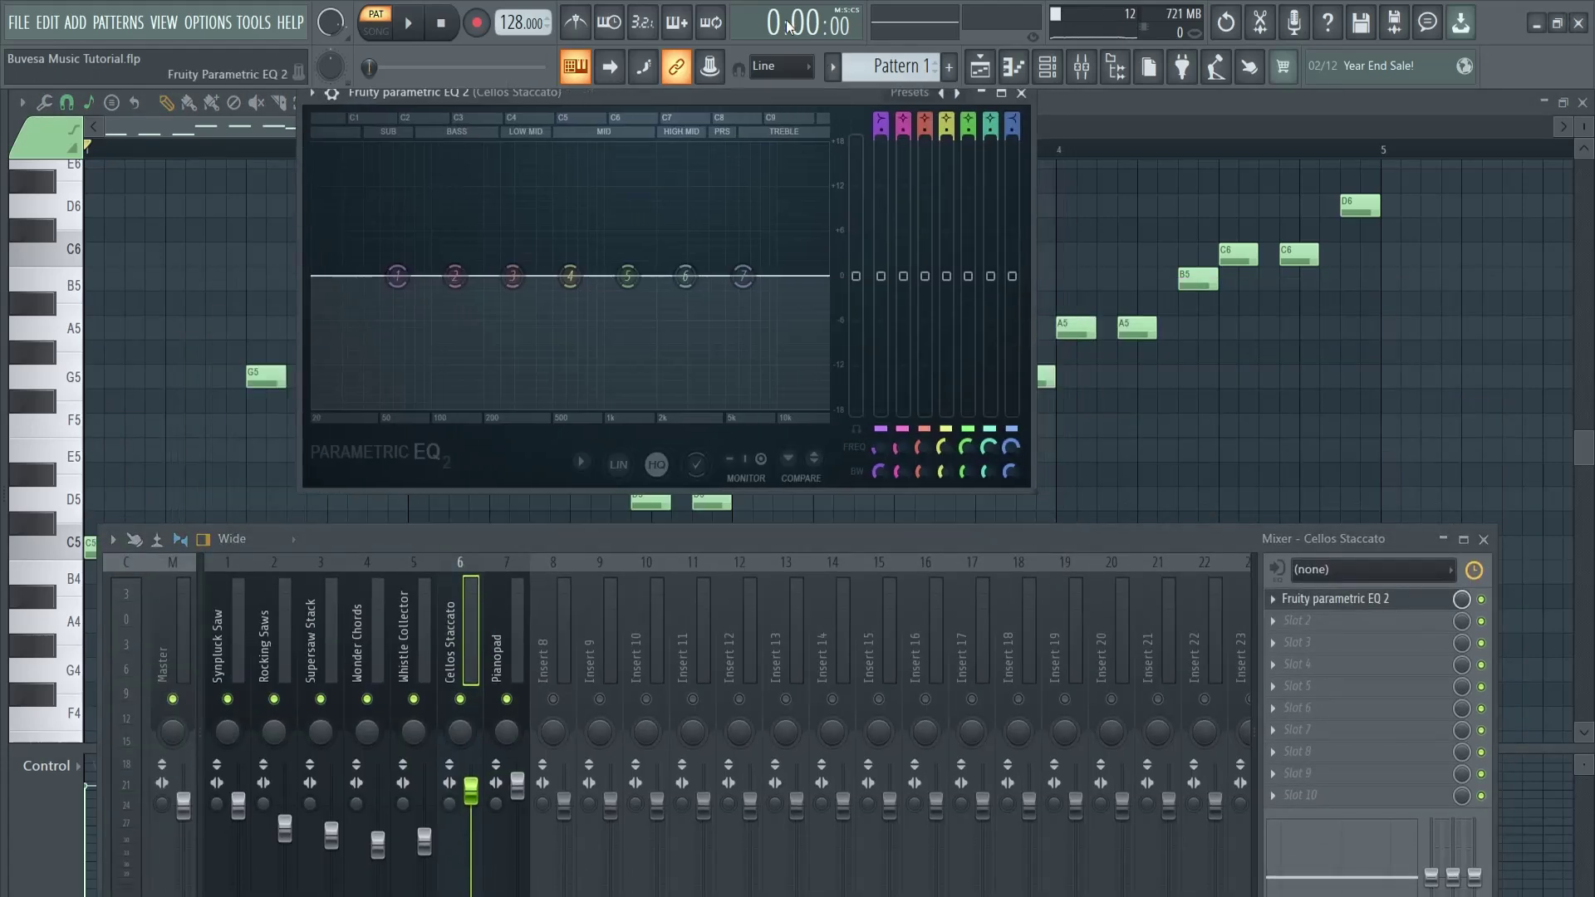
{"action": "left_click_drag", "start_coordinate": [898, 532], "coordinate": [879, 303]}
{"action": "mouse_move", "coordinate": [771, 95]}
{"action": "left_mouse_down"}
{"action": "mouse_move", "coordinate": [793, 93]}
{"action": "mouse_move", "coordinate": [758, 89]}
{"action": "left_mouse_up"}
- Solo Synpluck Saw, load Fruity Parametric EQ 2 into its first slot, and play
{"action": "left_click", "coordinate": [223, 523]}
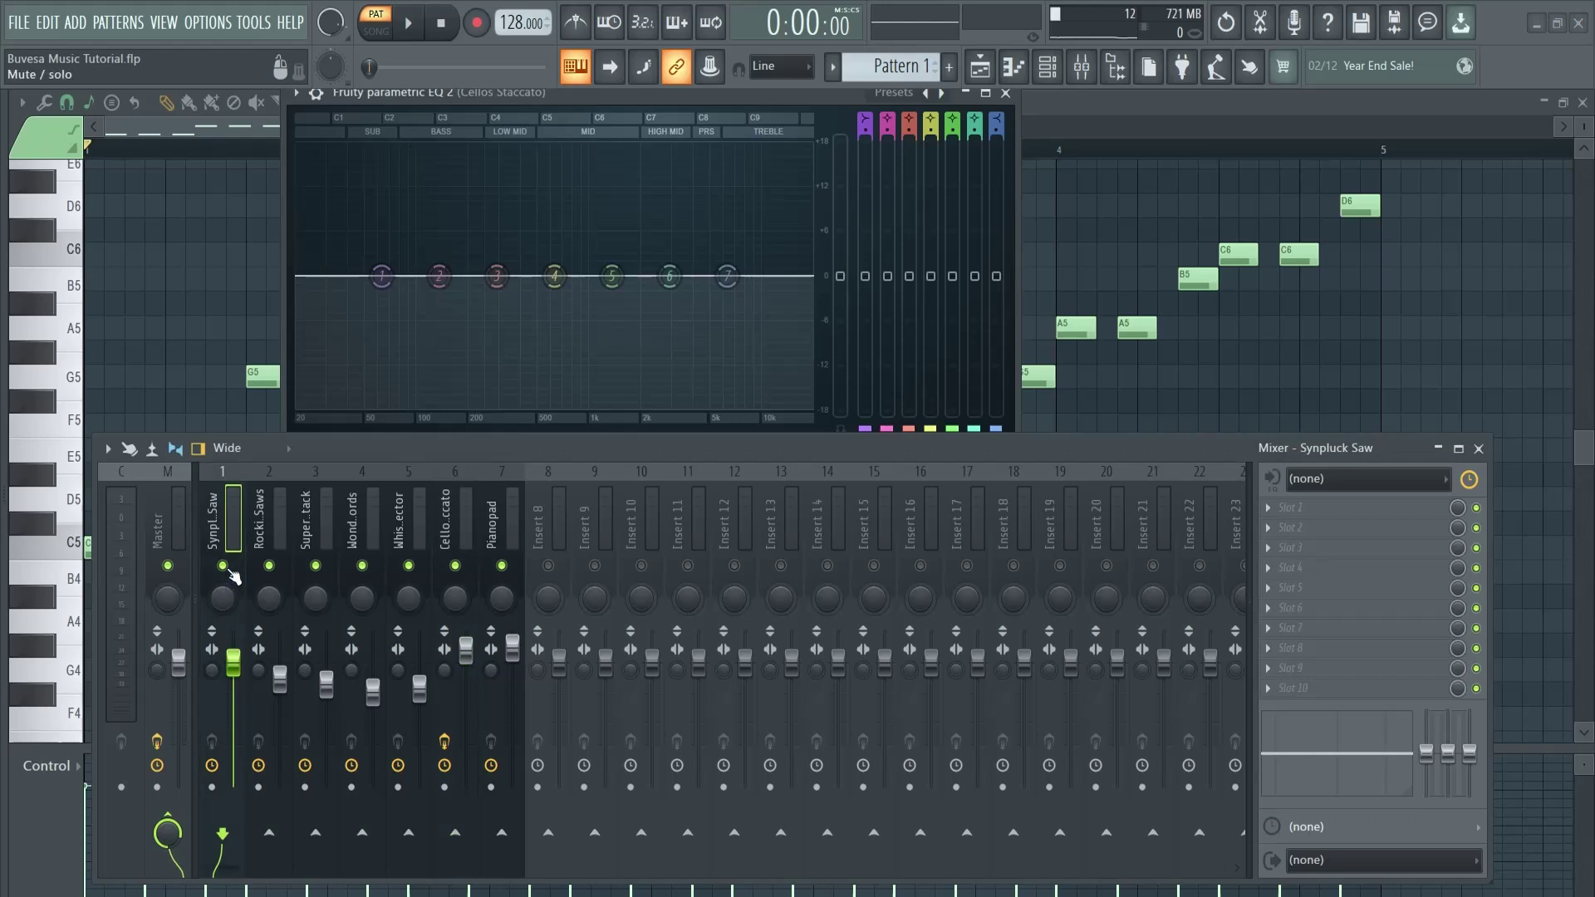
{"action": "right_click", "coordinate": [224, 567]}
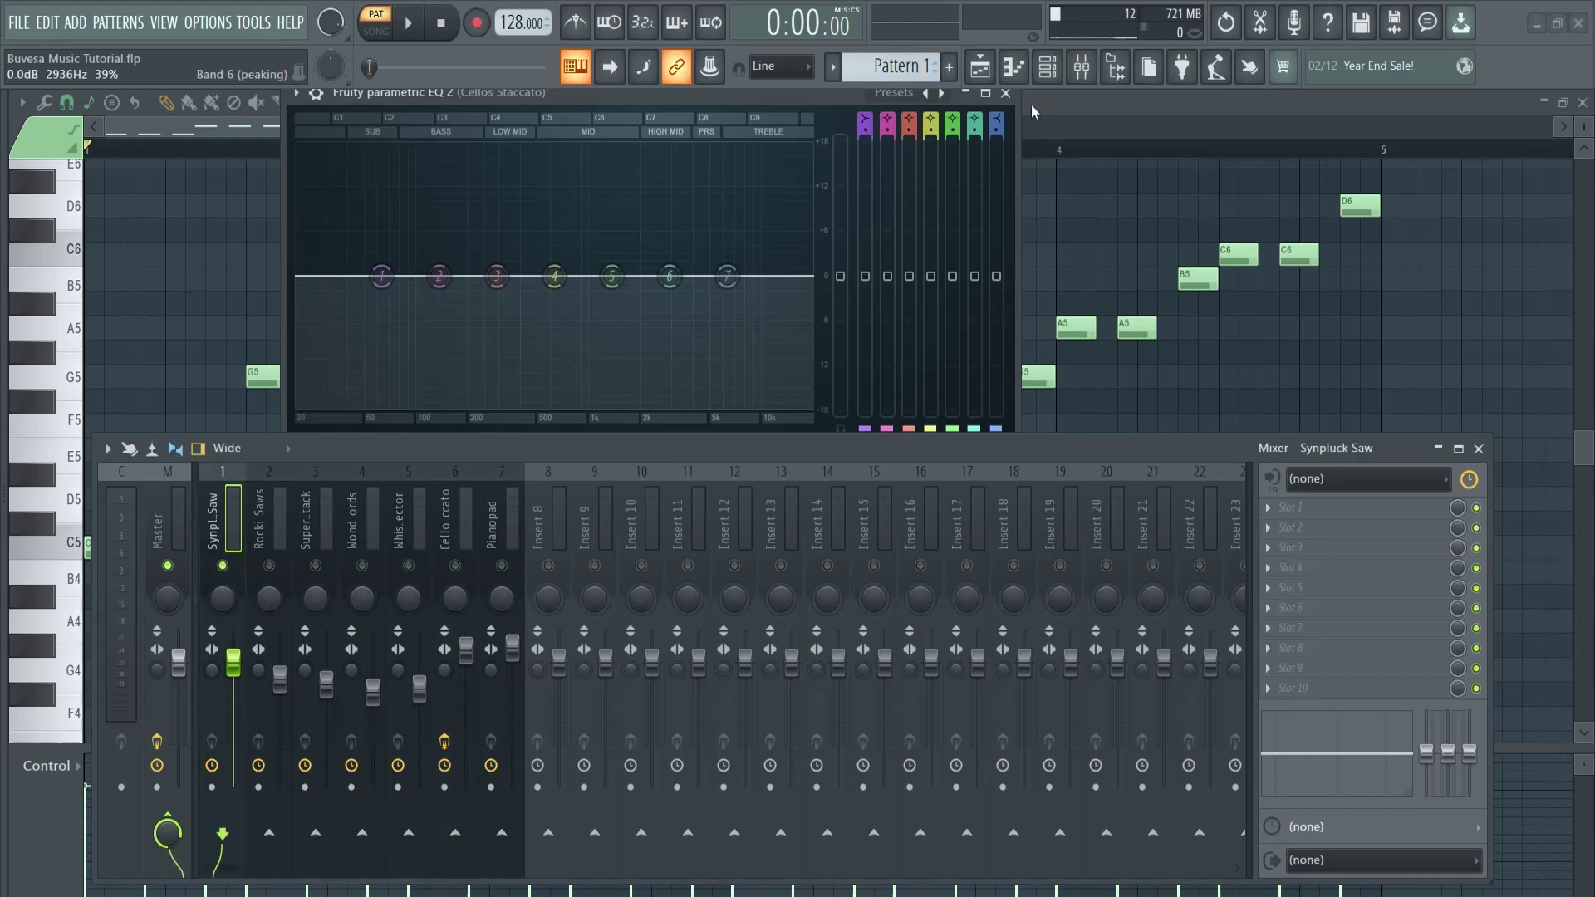
{"action": "left_click", "coordinate": [1005, 92]}
{"action": "left_click", "coordinate": [218, 522]}
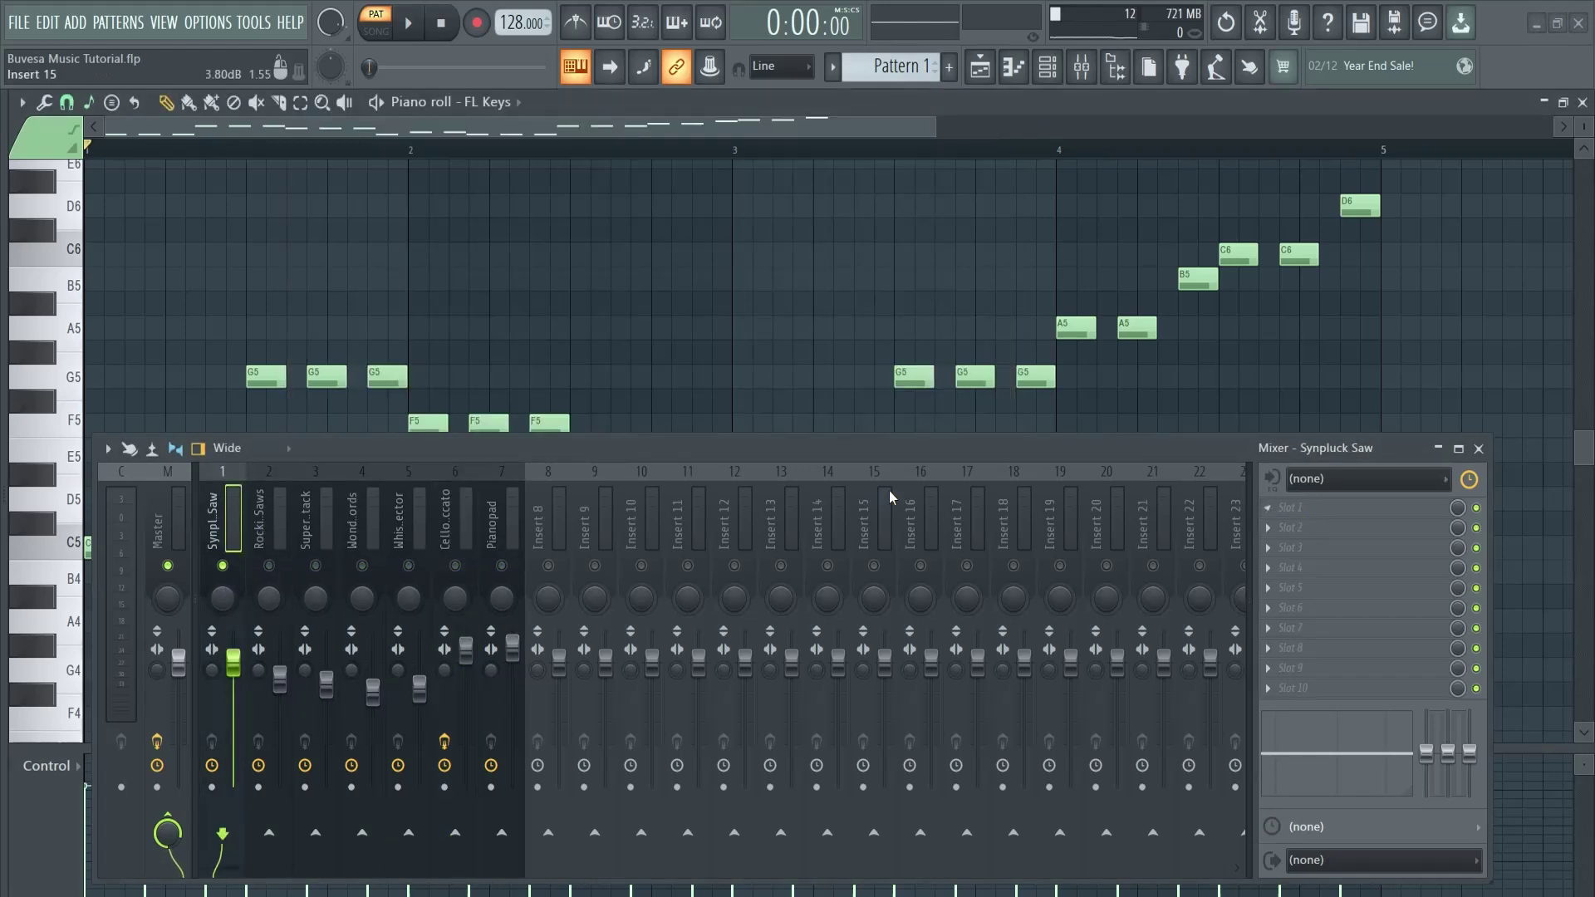
{"action": "left_click", "coordinate": [1302, 509]}
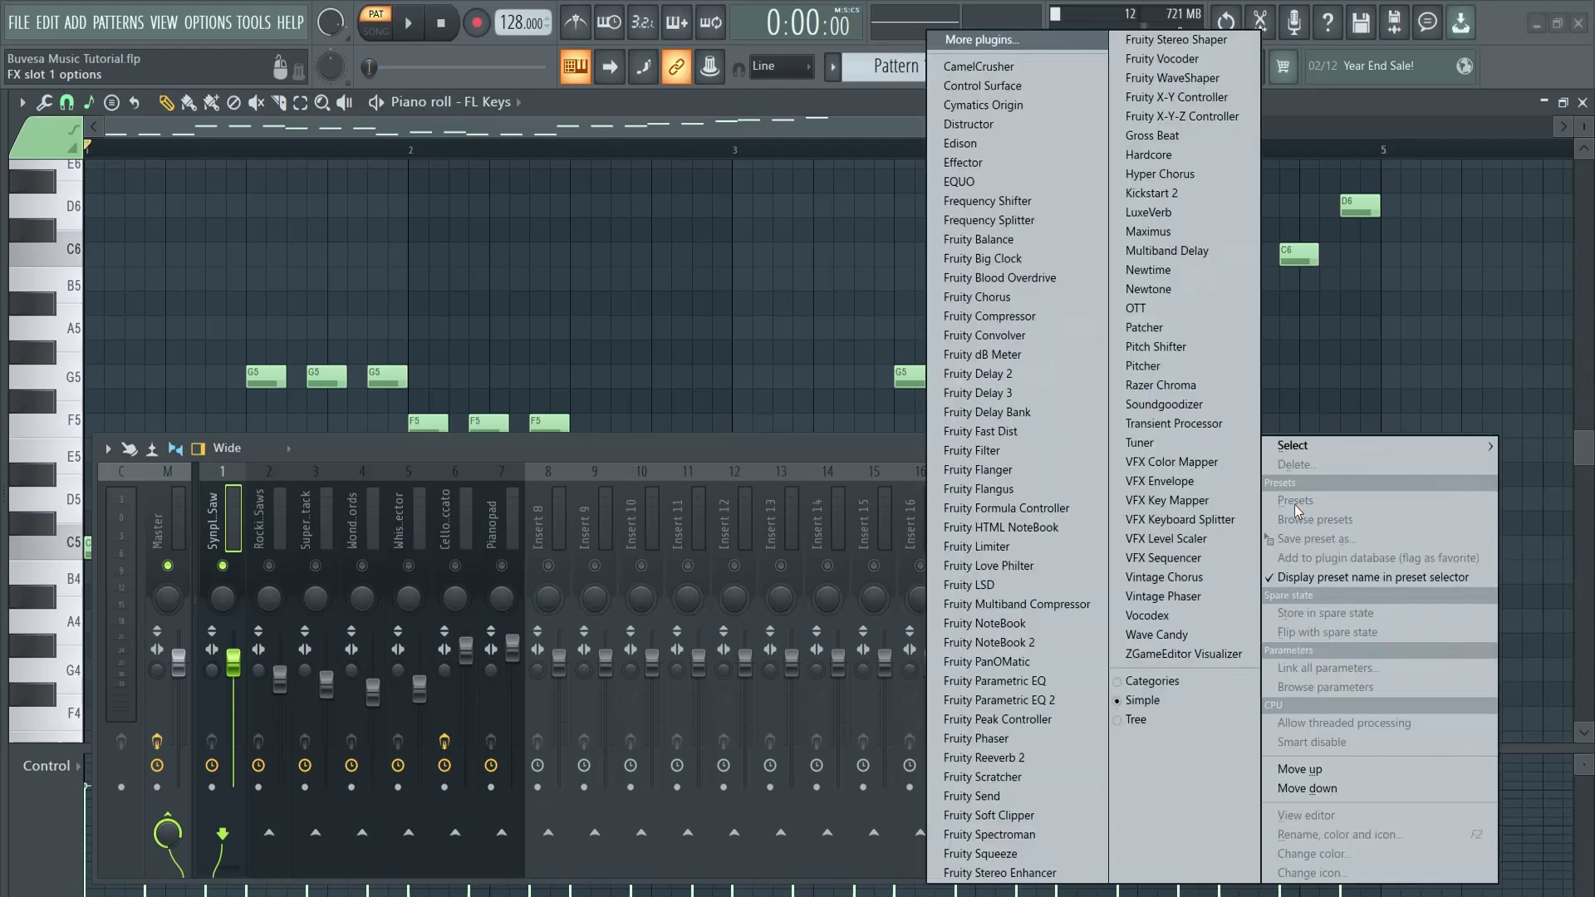
{"action": "key", "text": "Escape"}
{"action": "left_click", "coordinate": [1306, 507]}
{"action": "left_click", "coordinate": [1012, 704]}
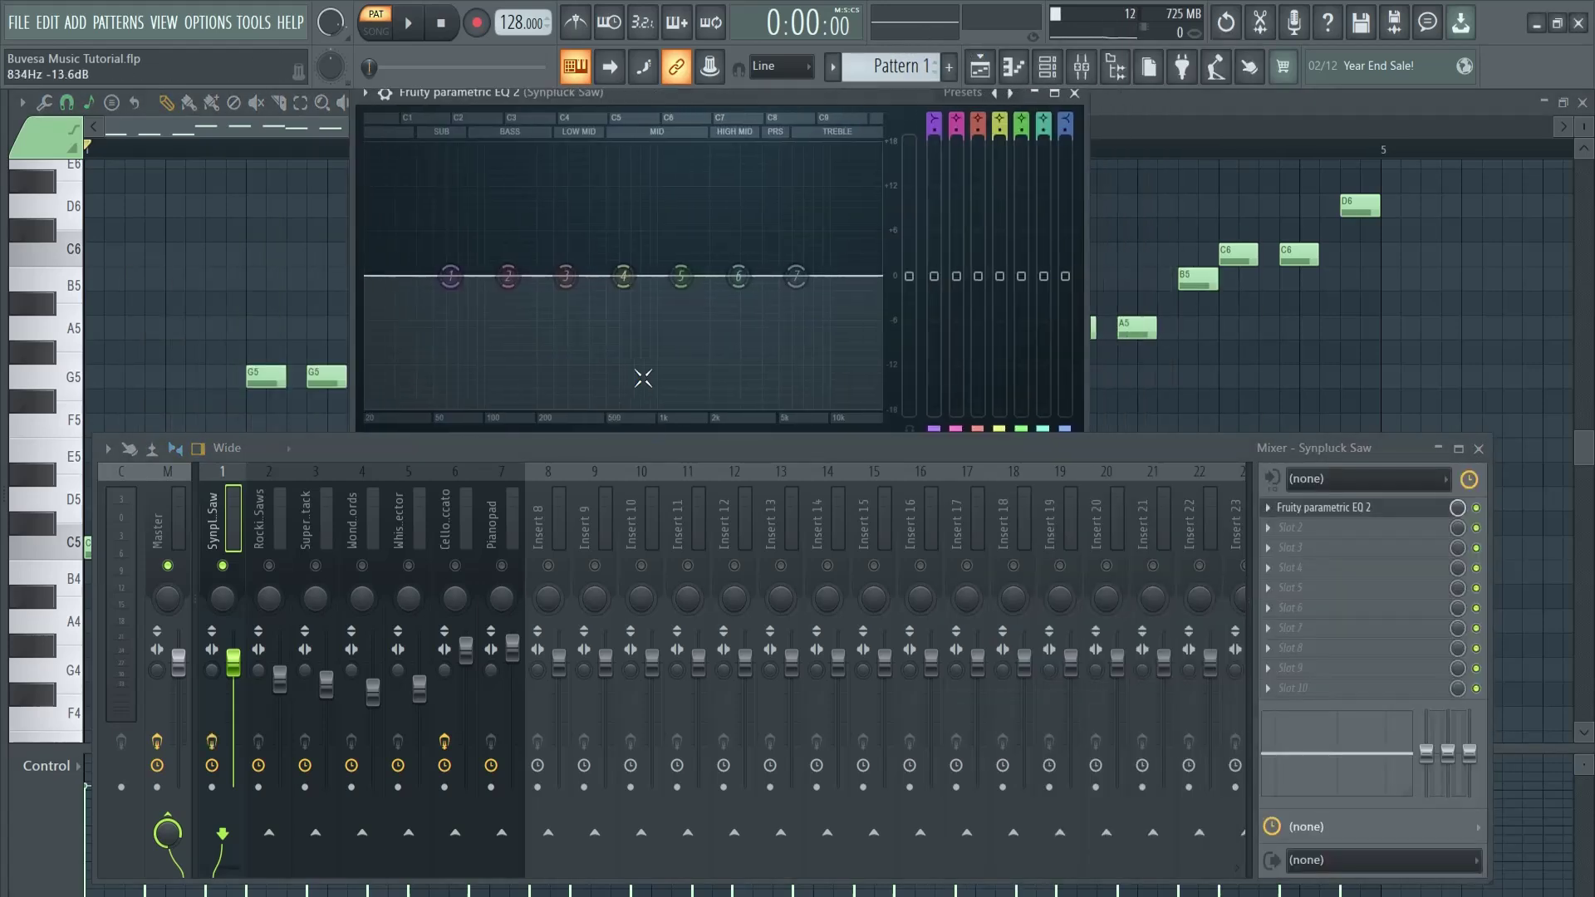
{"action": "key", "text": "space"}
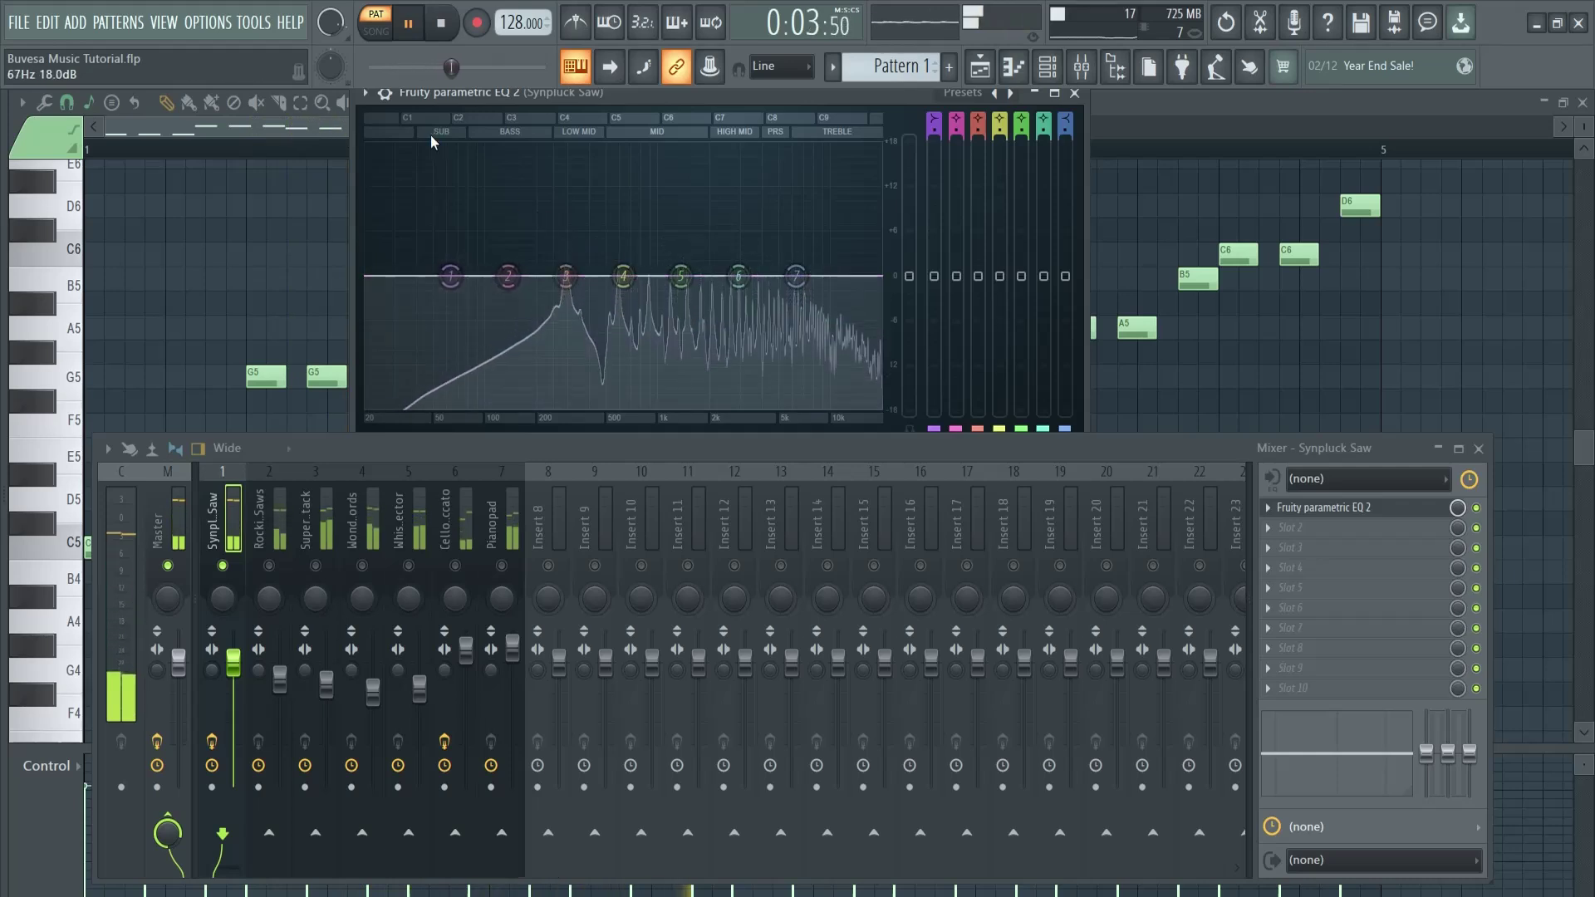
- Apply the 20Hz + 18kHz cut preset, then set the high-pass near 96 Hz and low-pass near 7 kHz
{"action": "left_click", "coordinate": [970, 95]}
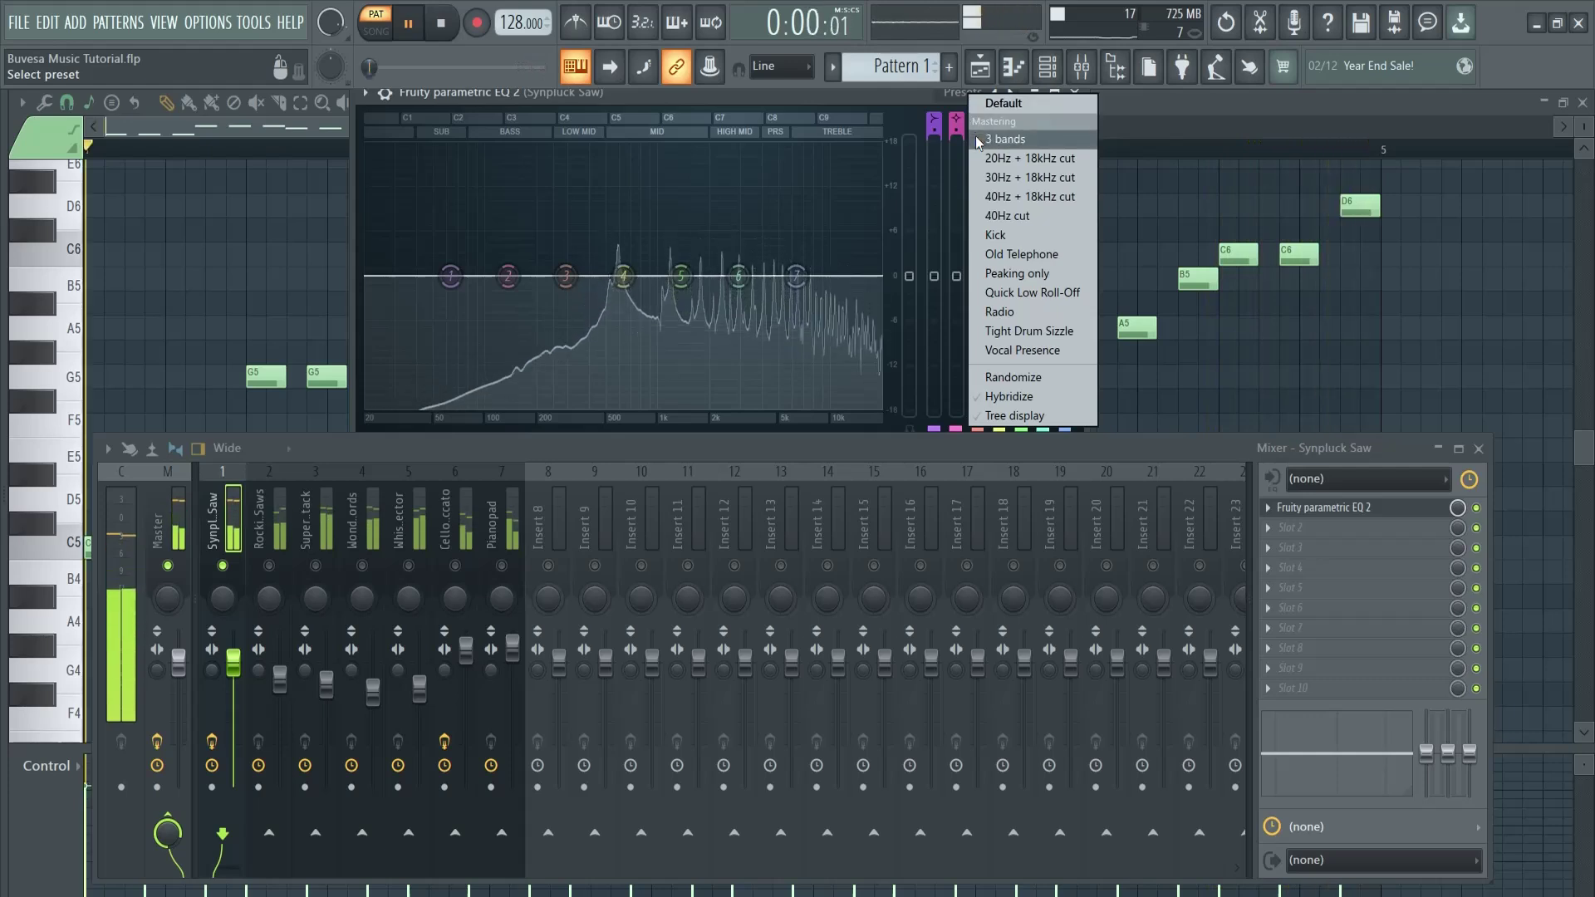
{"action": "left_click", "coordinate": [1039, 160]}
{"action": "left_click_drag", "start_coordinate": [380, 279], "coordinate": [473, 276]}
{"action": "left_click_drag", "start_coordinate": [681, 271], "coordinate": [727, 264]}
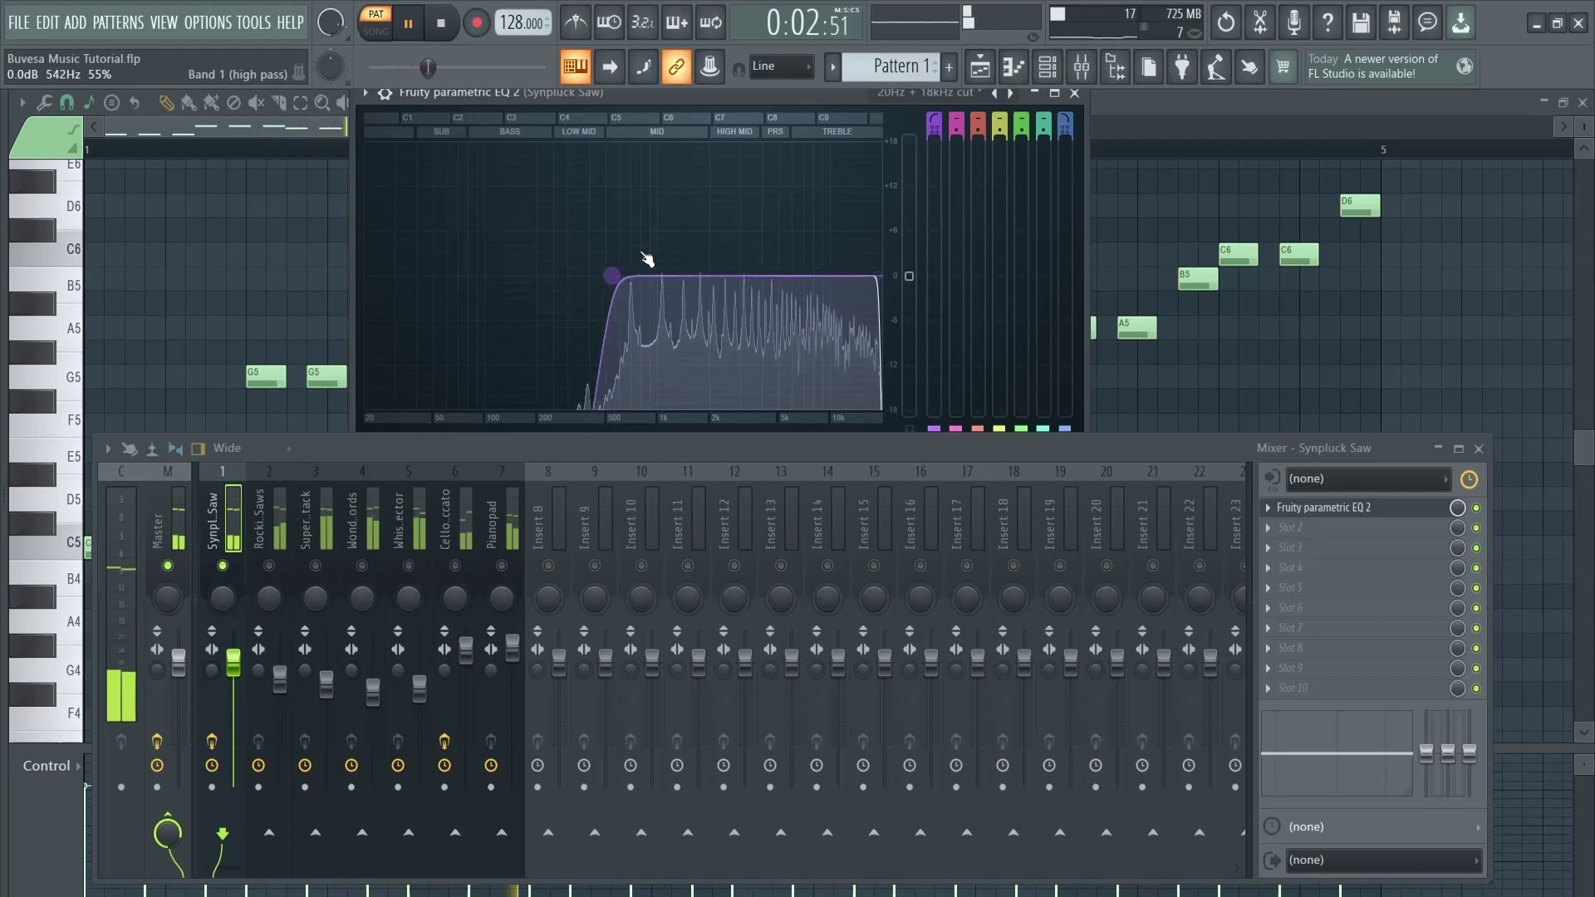
{"action": "mouse_move", "coordinate": [545, 253]}
{"action": "left_mouse_down"}
{"action": "mouse_move", "coordinate": [426, 259]}
{"action": "mouse_move", "coordinate": [602, 245]}
{"action": "mouse_move", "coordinate": [572, 237]}
{"action": "left_mouse_up"}
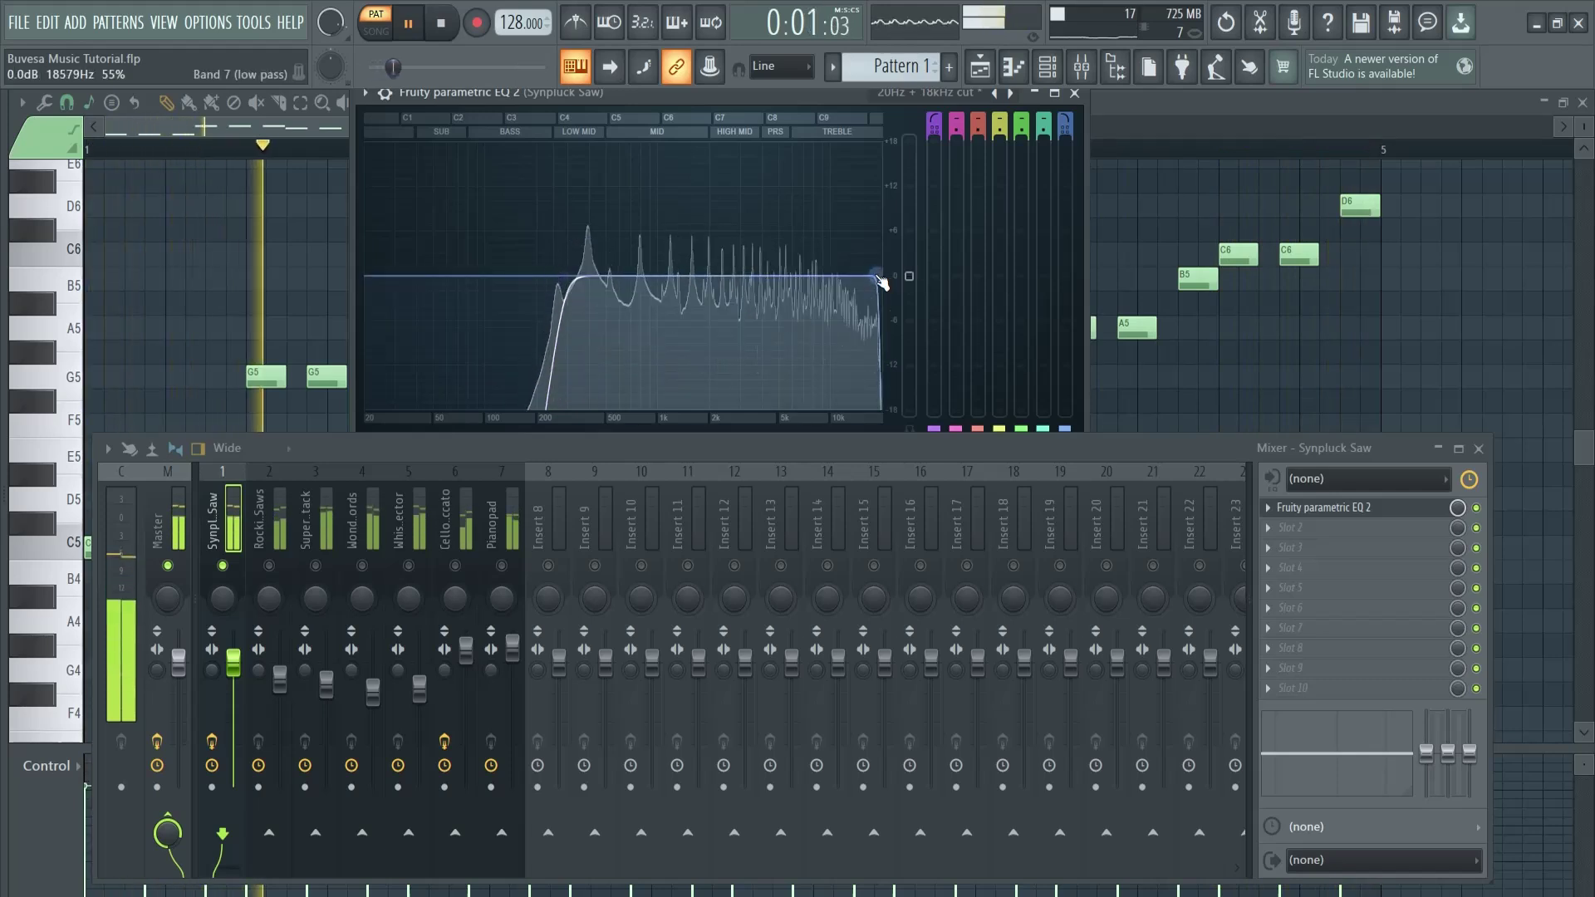
{"action": "mouse_move", "coordinate": [877, 276]}
{"action": "left_mouse_down"}
{"action": "mouse_move", "coordinate": [804, 275]}
{"action": "mouse_move", "coordinate": [848, 269]}
{"action": "left_mouse_up"}
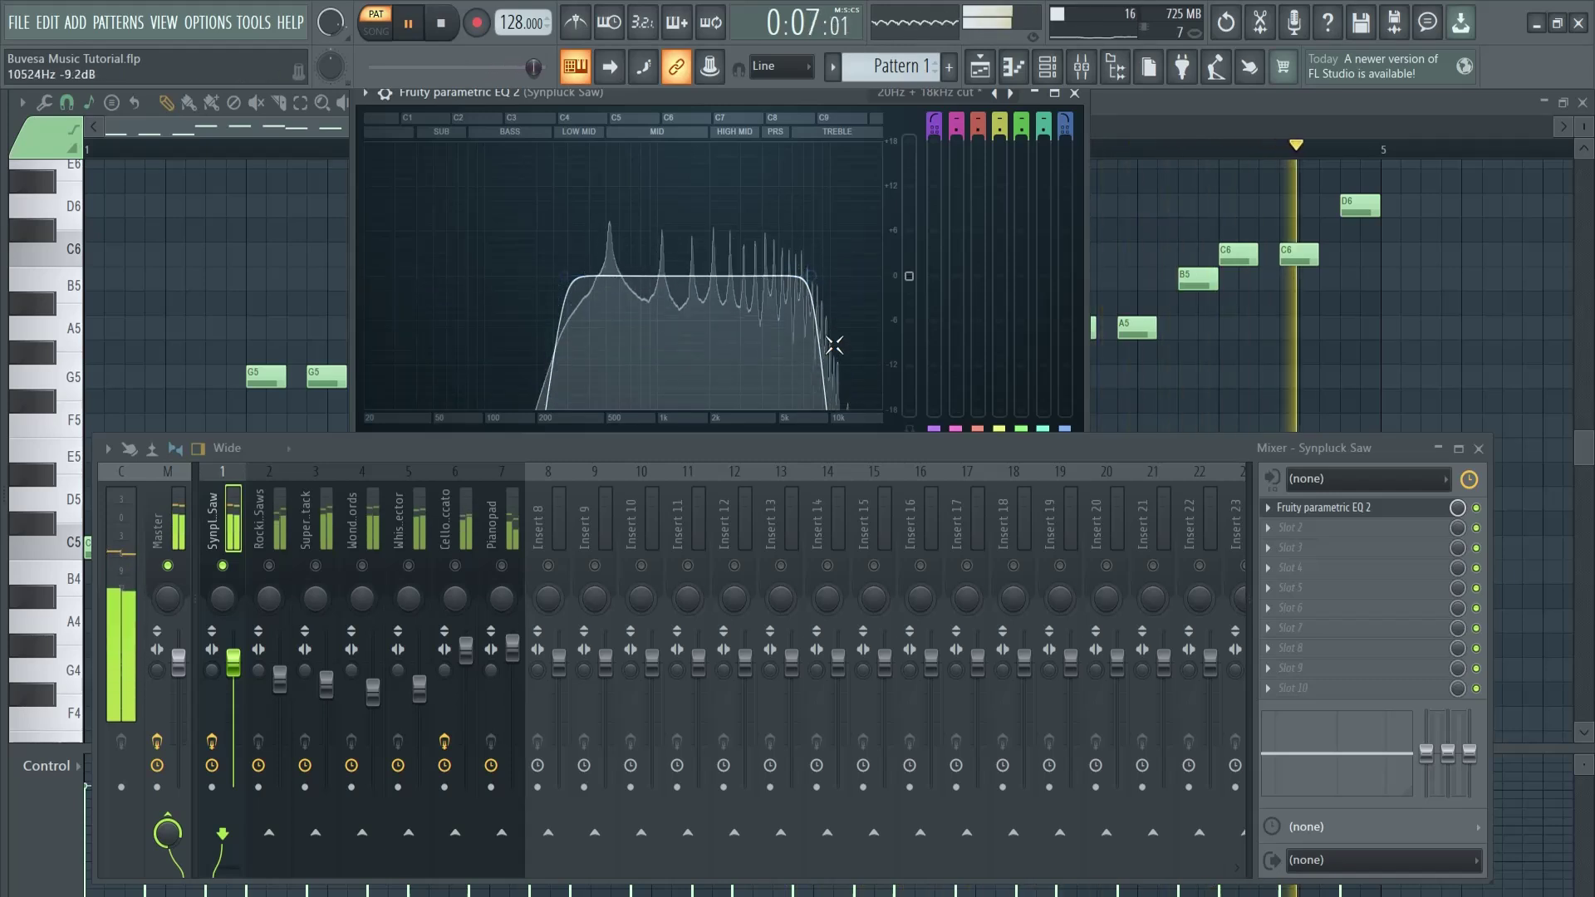
- Load Fruity parametric EQ 2 into the Rocking Saws insert's first slot
{"action": "key", "text": "Escape"}
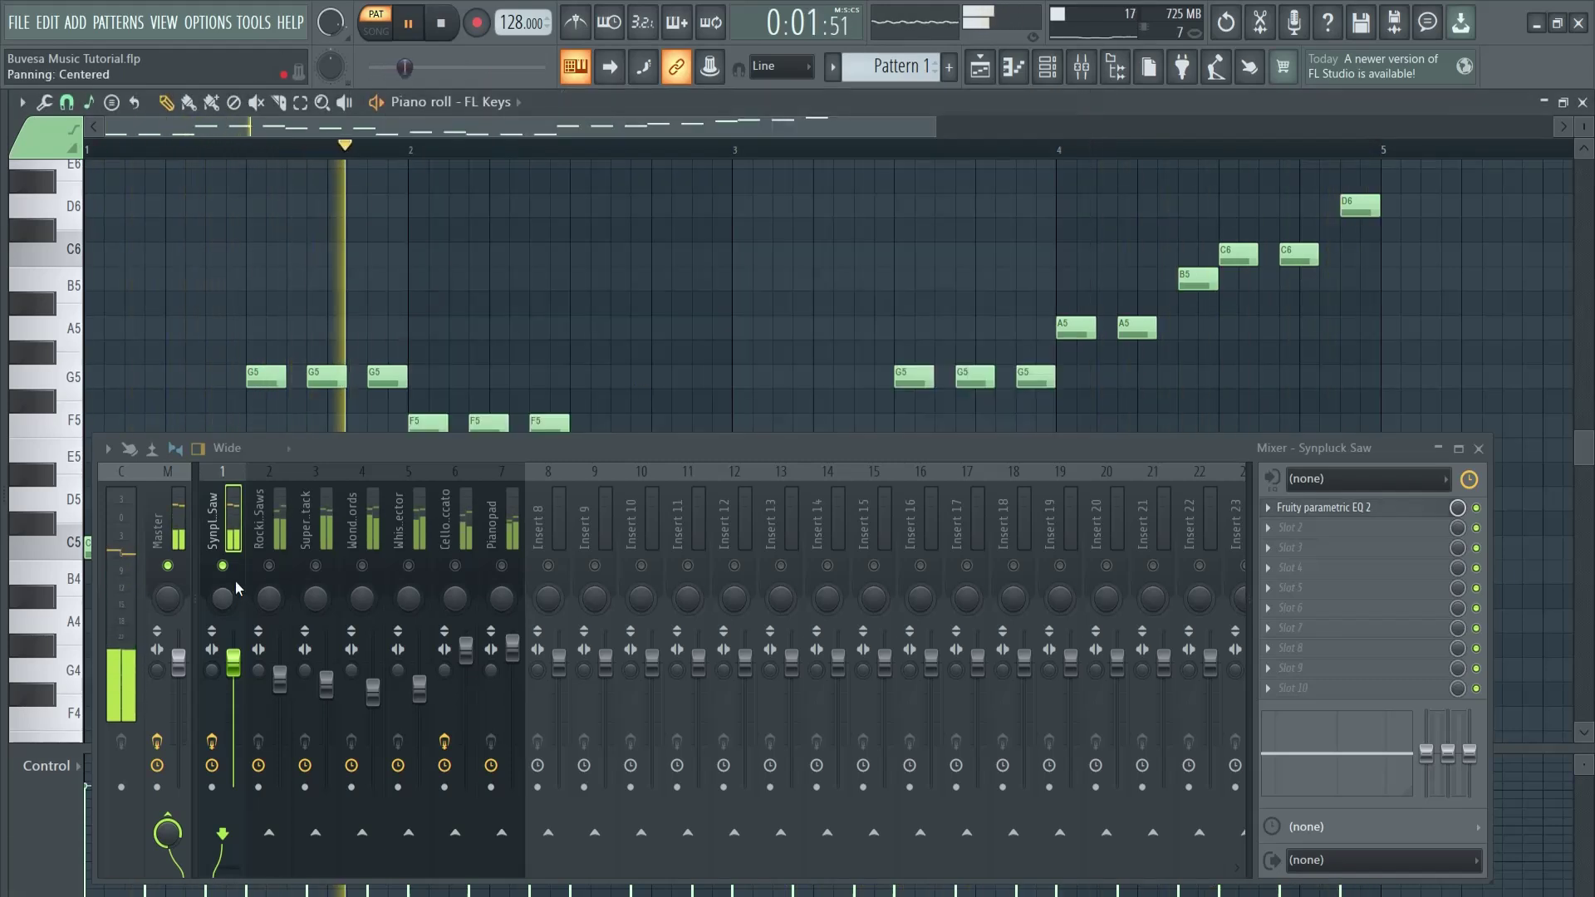
{"action": "left_click", "coordinate": [268, 531]}
{"action": "left_click", "coordinate": [1310, 508]}
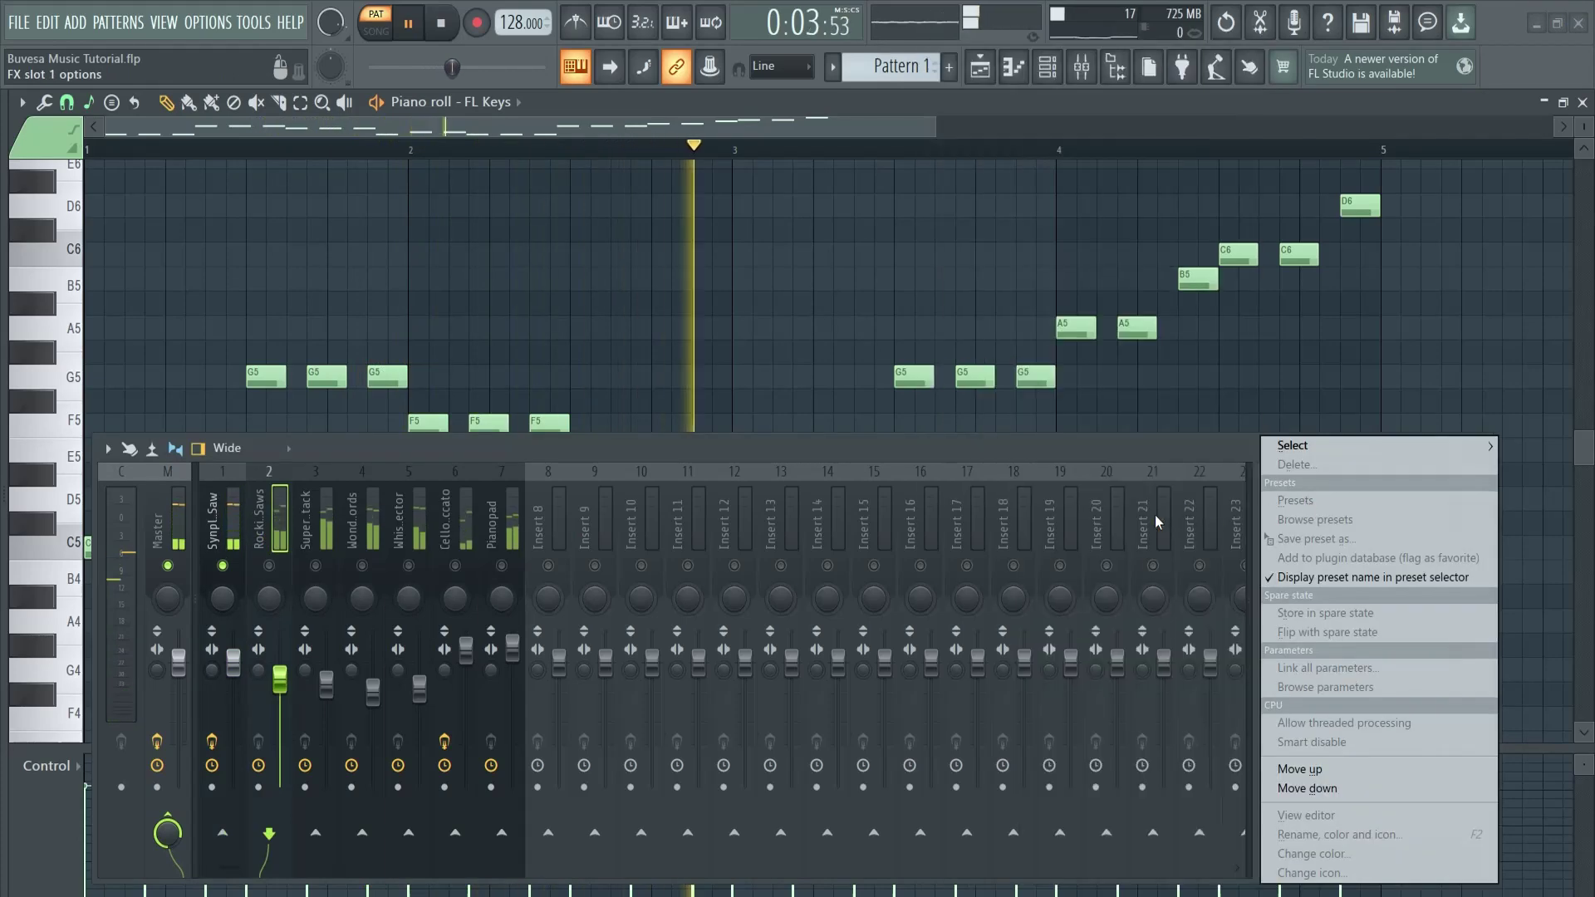
{"action": "mouse_move", "coordinate": [1329, 446]}
{"action": "left_click", "coordinate": [1001, 702]}
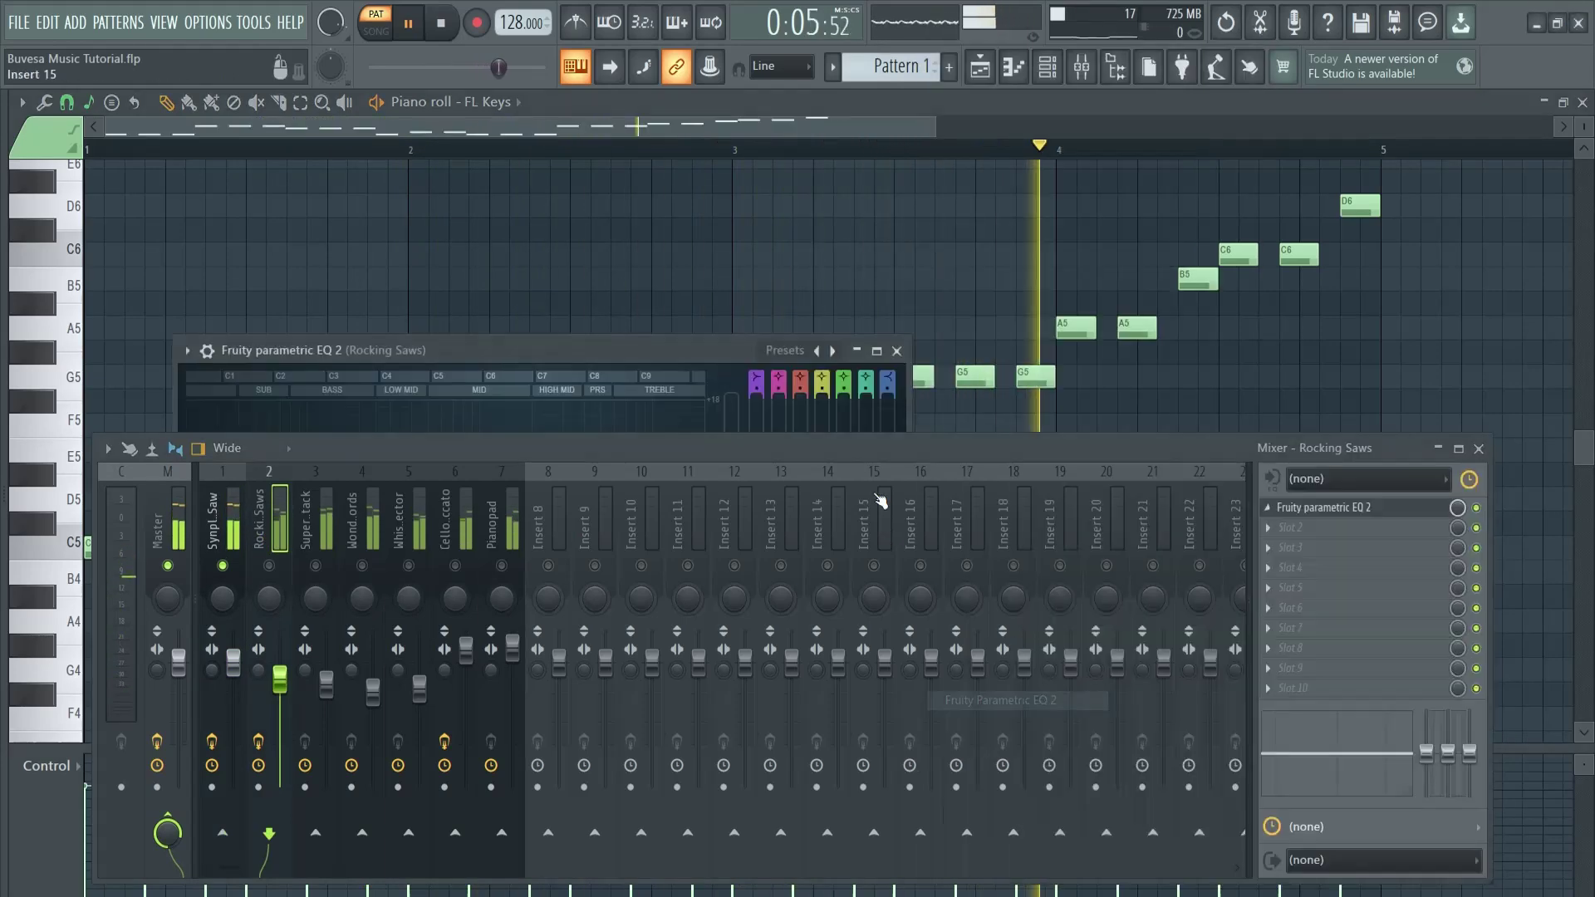
{"action": "left_click_drag", "start_coordinate": [531, 350], "coordinate": [718, 93]}
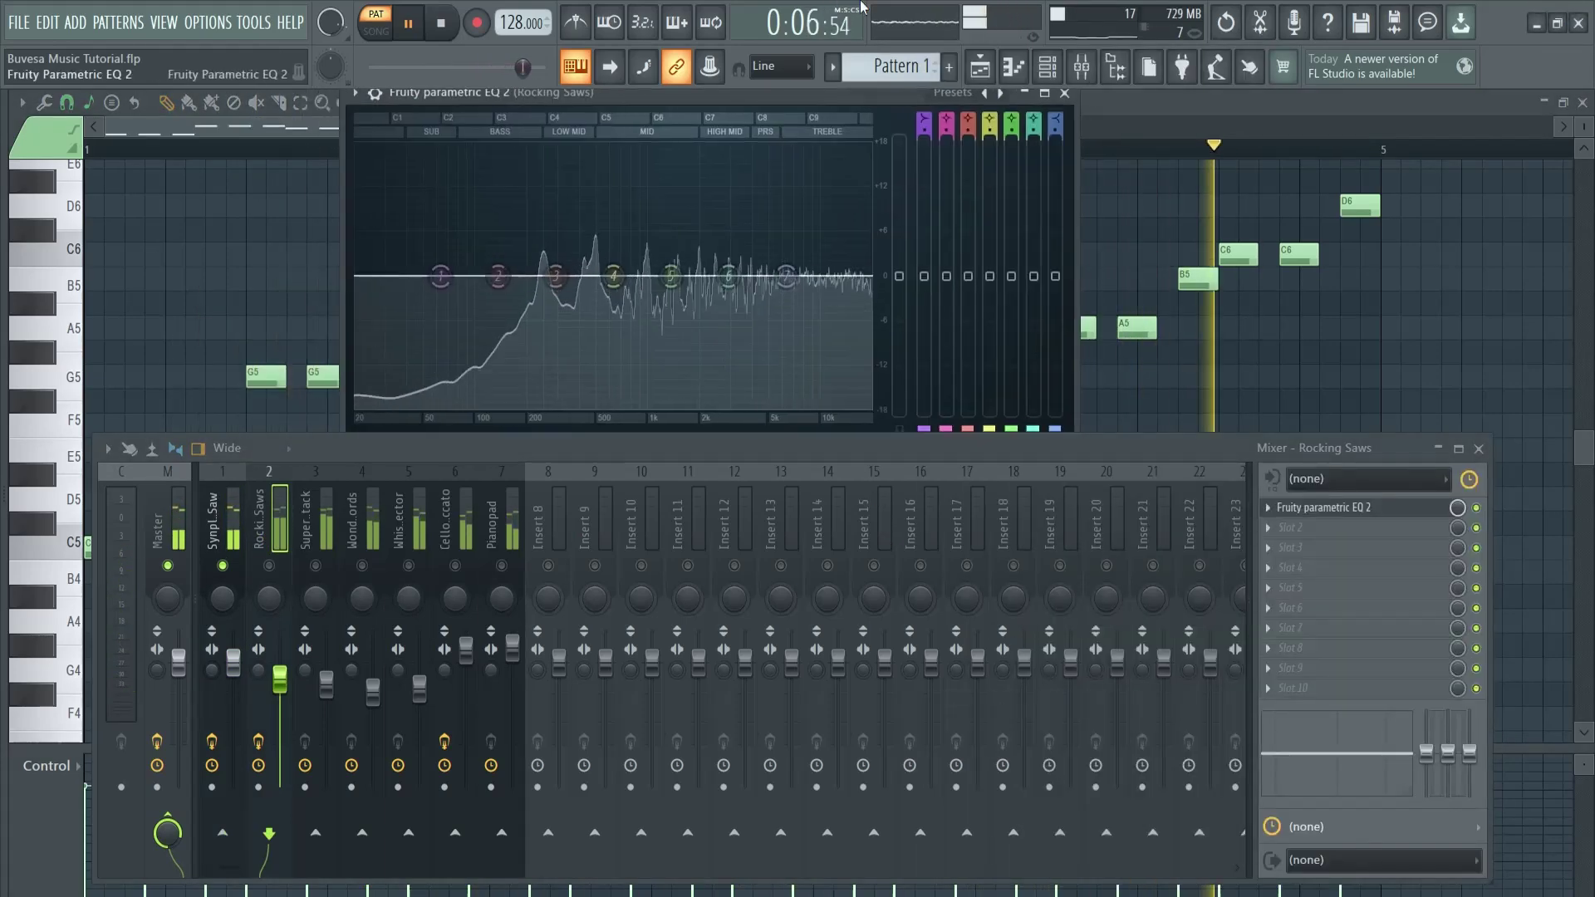
- Make EQ band 1 a Steep 8 high-pass with its cutoff near 173 Hz
{"action": "right_click", "coordinate": [460, 277]}
{"action": "mouse_move", "coordinate": [490, 330]}
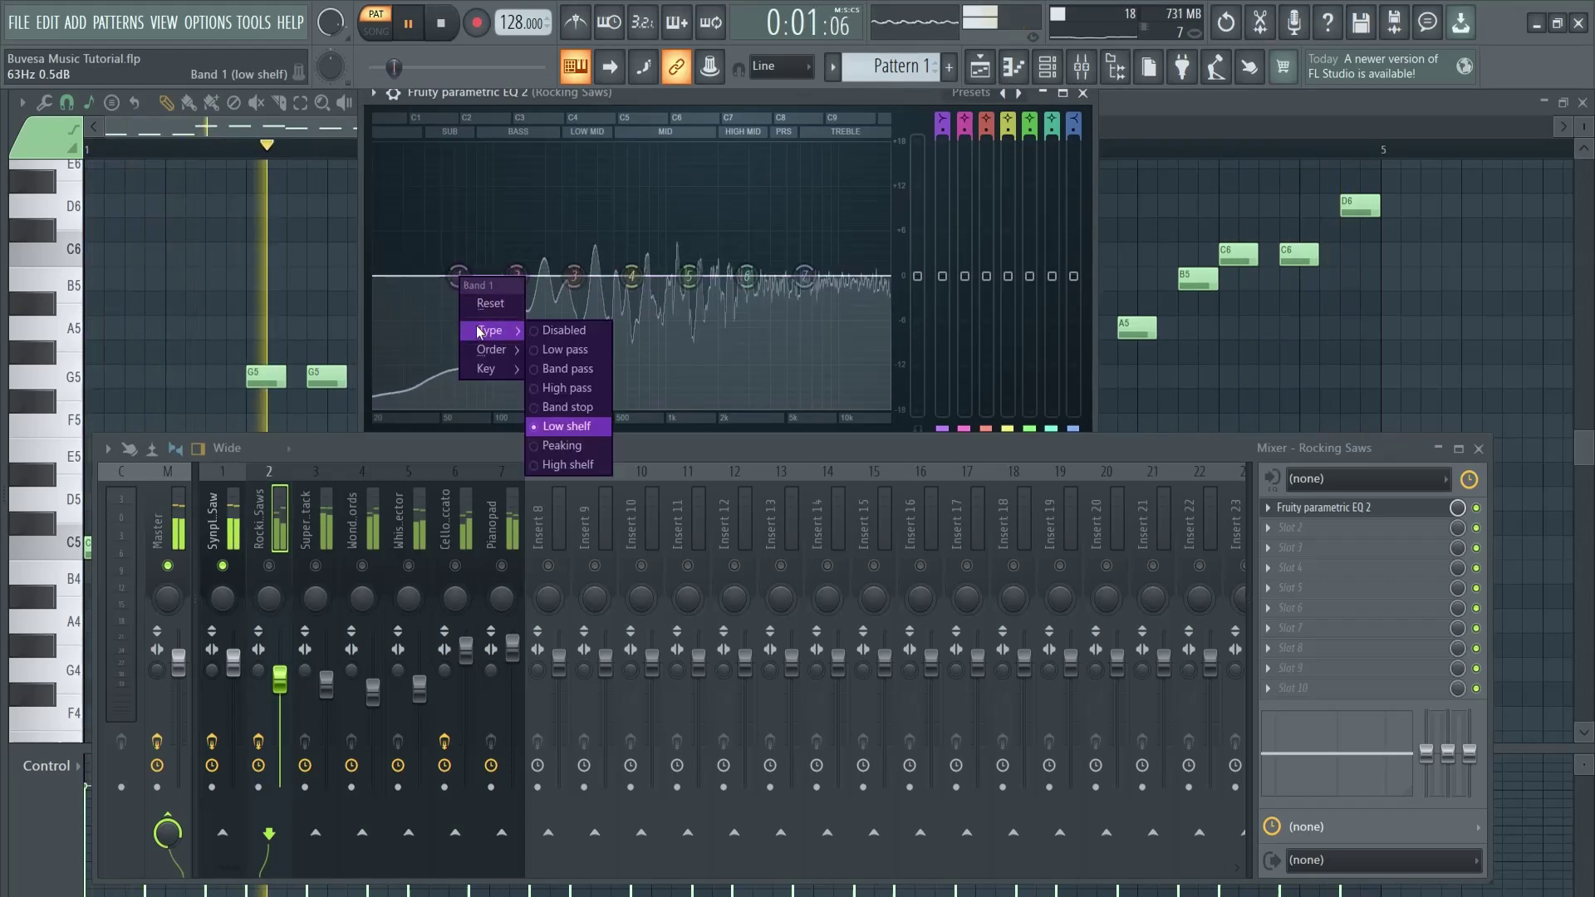
{"action": "left_click", "coordinate": [573, 388]}
{"action": "right_click", "coordinate": [462, 279]}
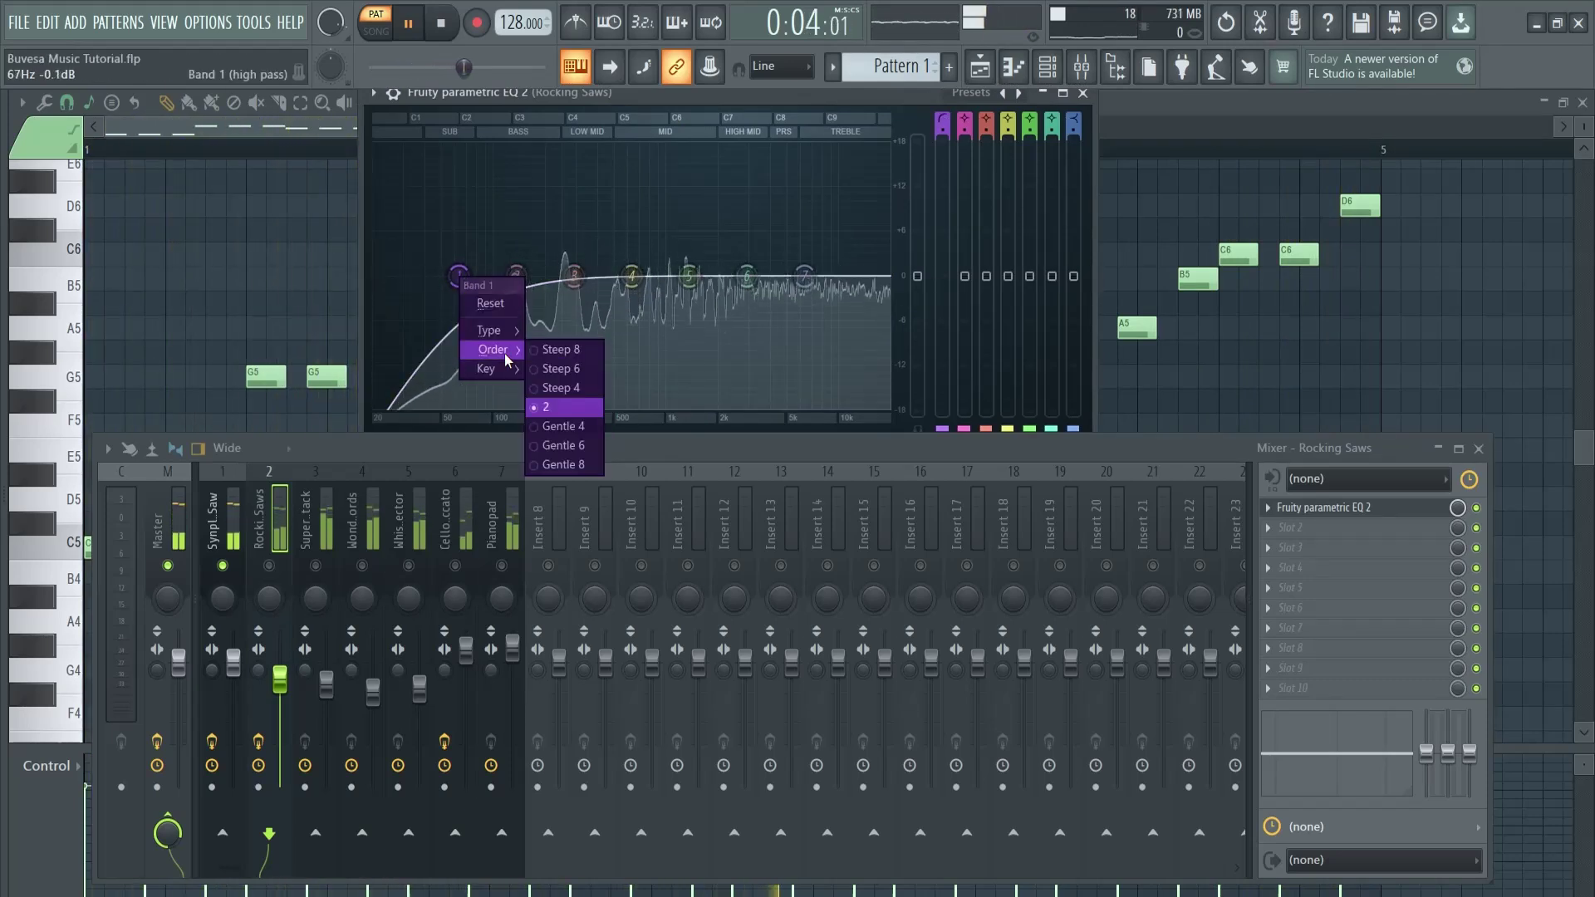
{"action": "left_click", "coordinate": [561, 350]}
{"action": "left_click_drag", "start_coordinate": [459, 280], "coordinate": [521, 275]}
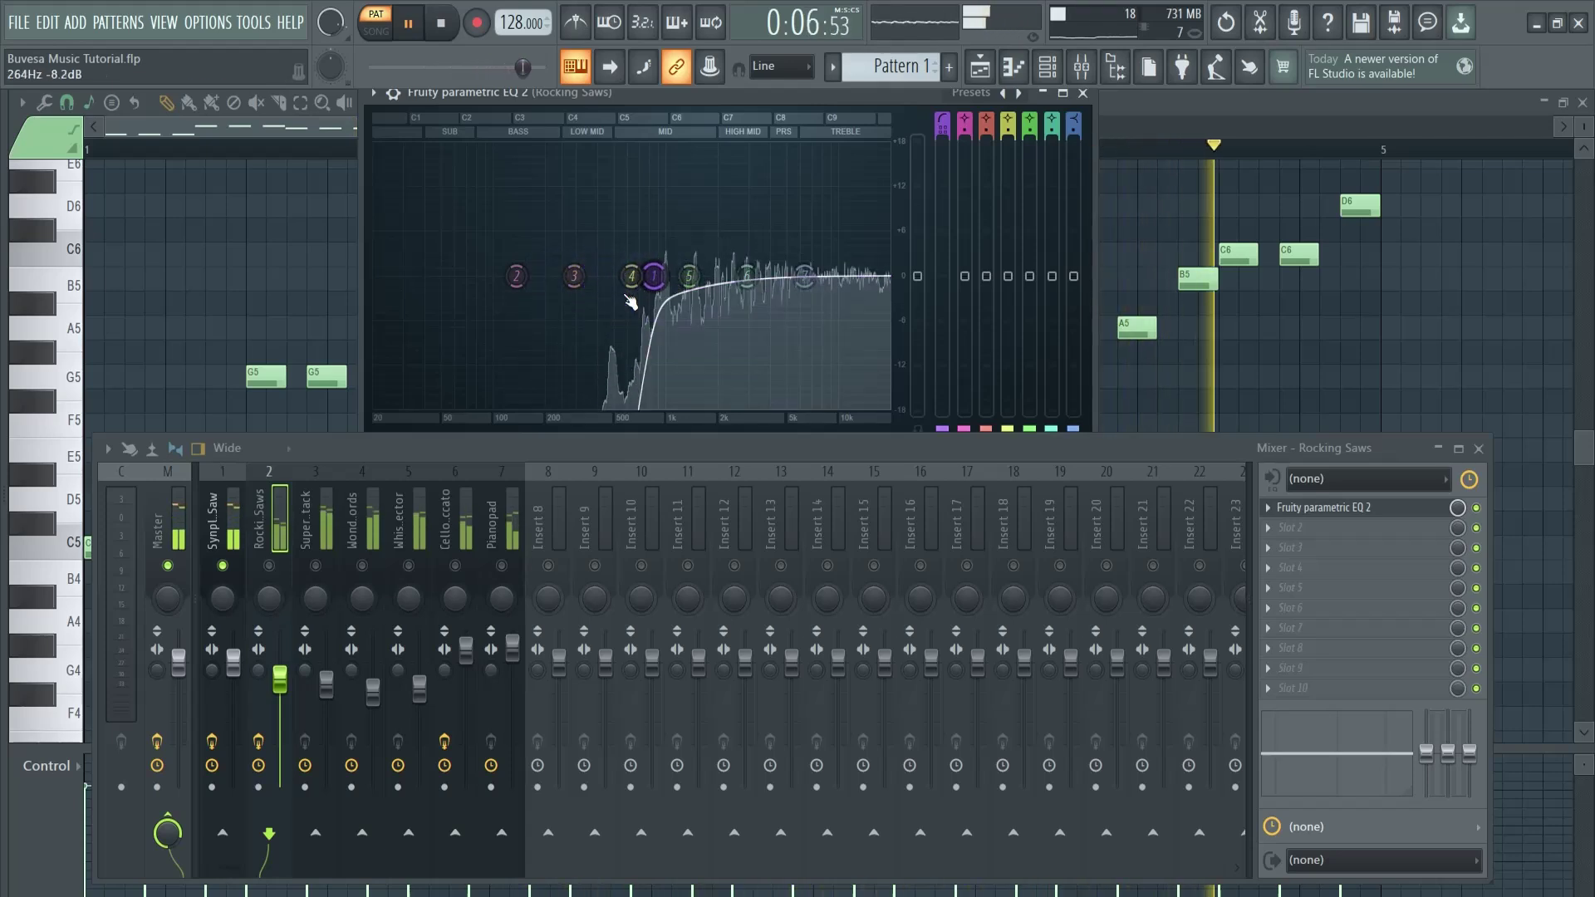
{"action": "left_click", "coordinate": [270, 566]}
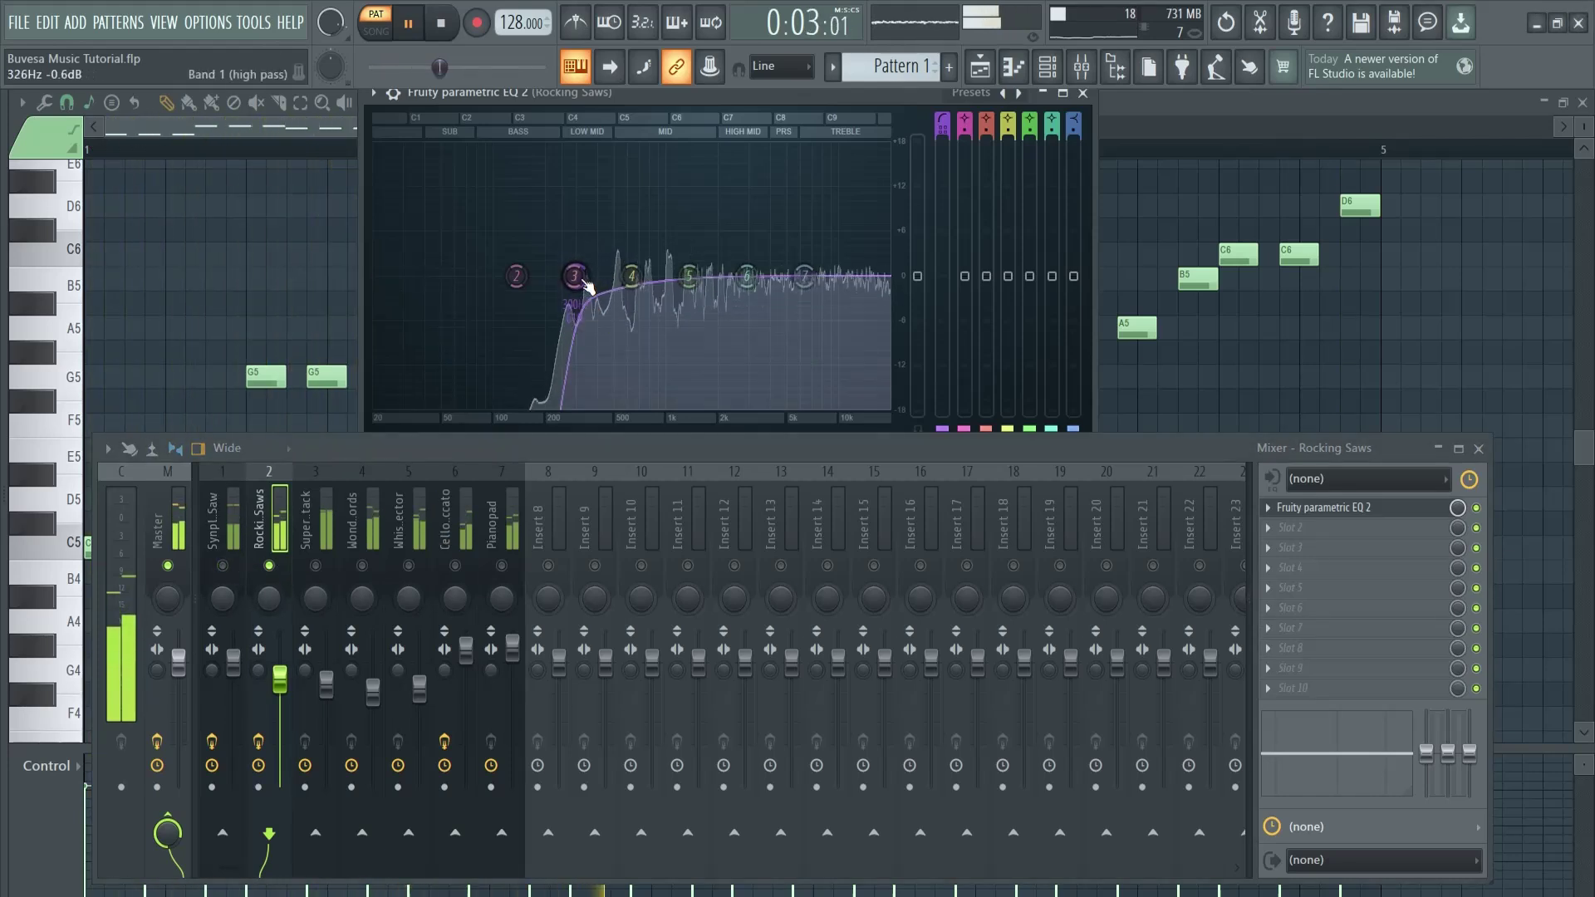
{"action": "left_click_drag", "start_coordinate": [485, 266], "coordinate": [551, 252]}
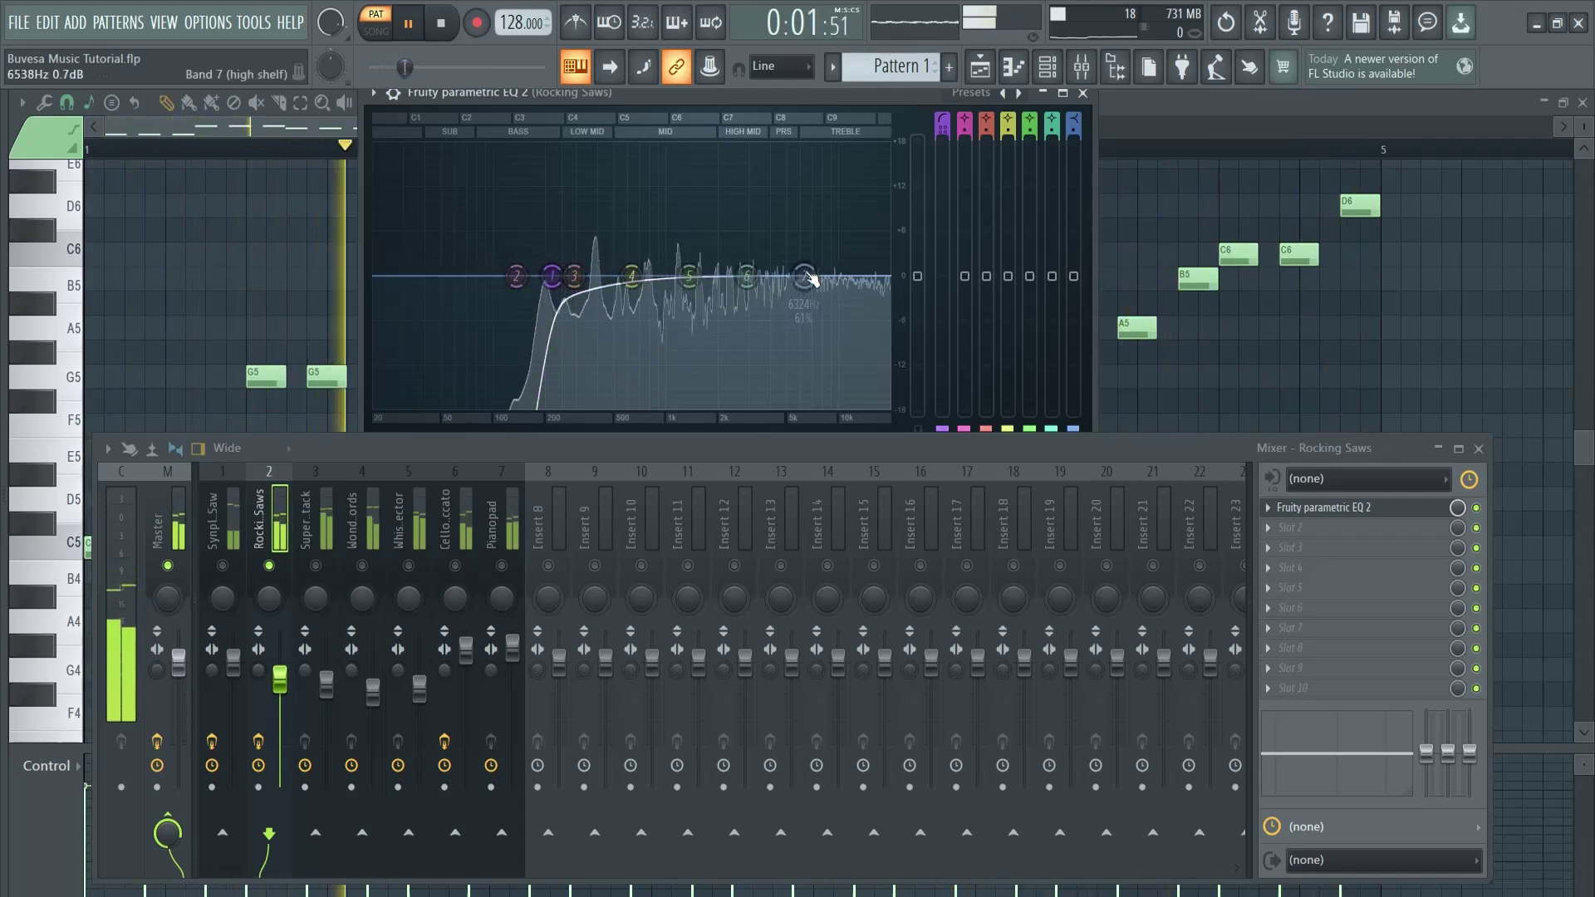
- Lower the high shelf and dip band 4 about 10.5 dB near 785 Hz
{"action": "left_click_drag", "start_coordinate": [806, 286], "coordinate": [808, 298]}
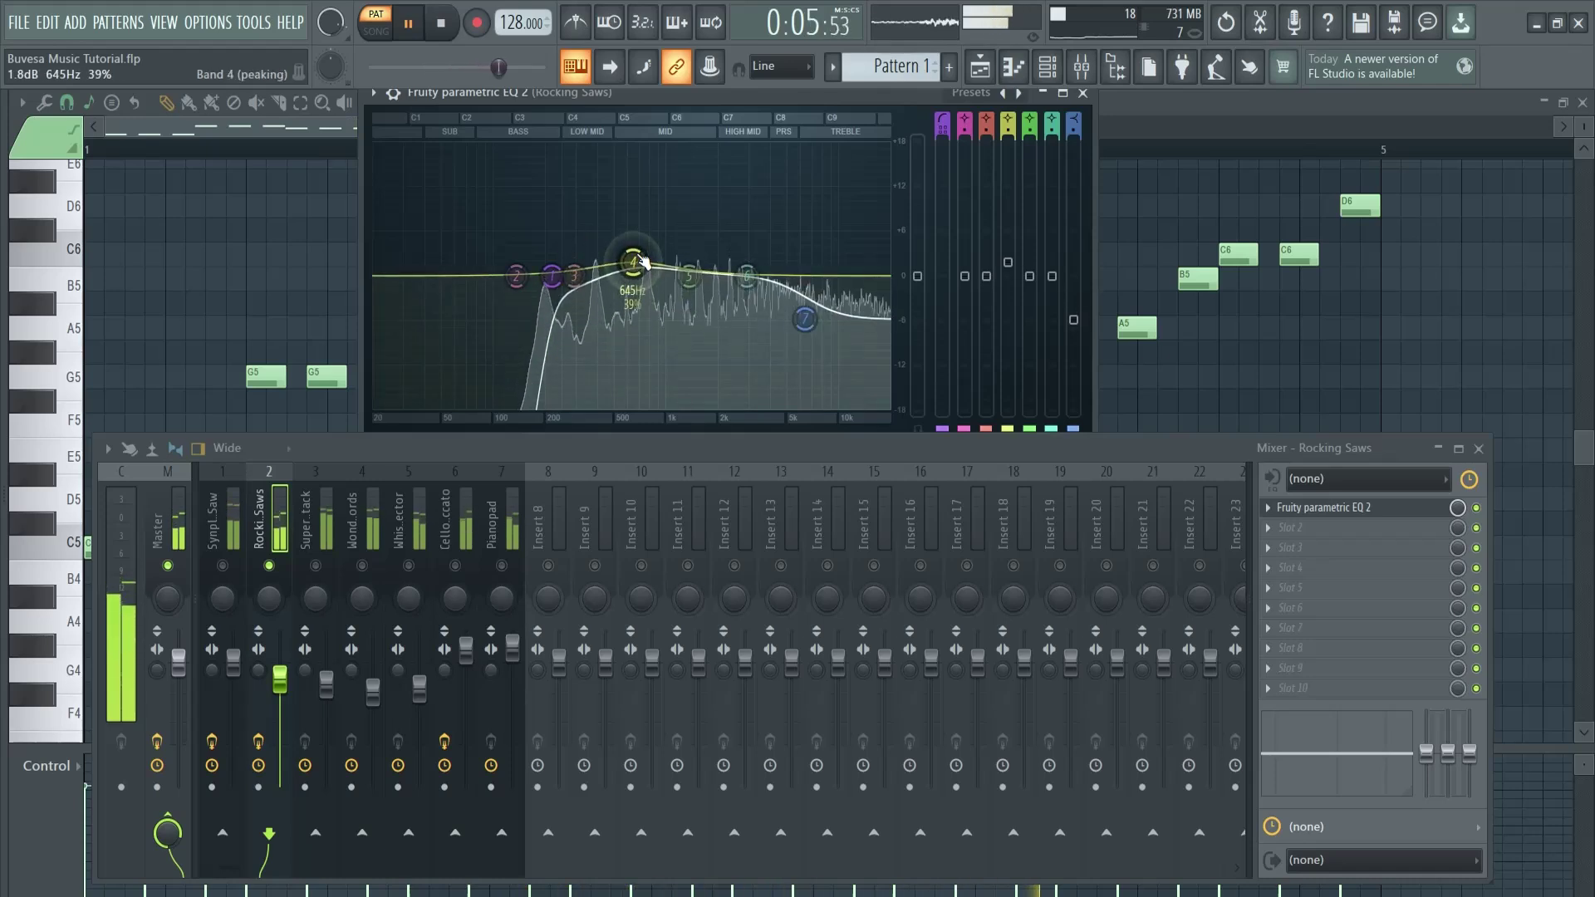
{"action": "left_click_drag", "start_coordinate": [644, 260], "coordinate": [648, 272]}
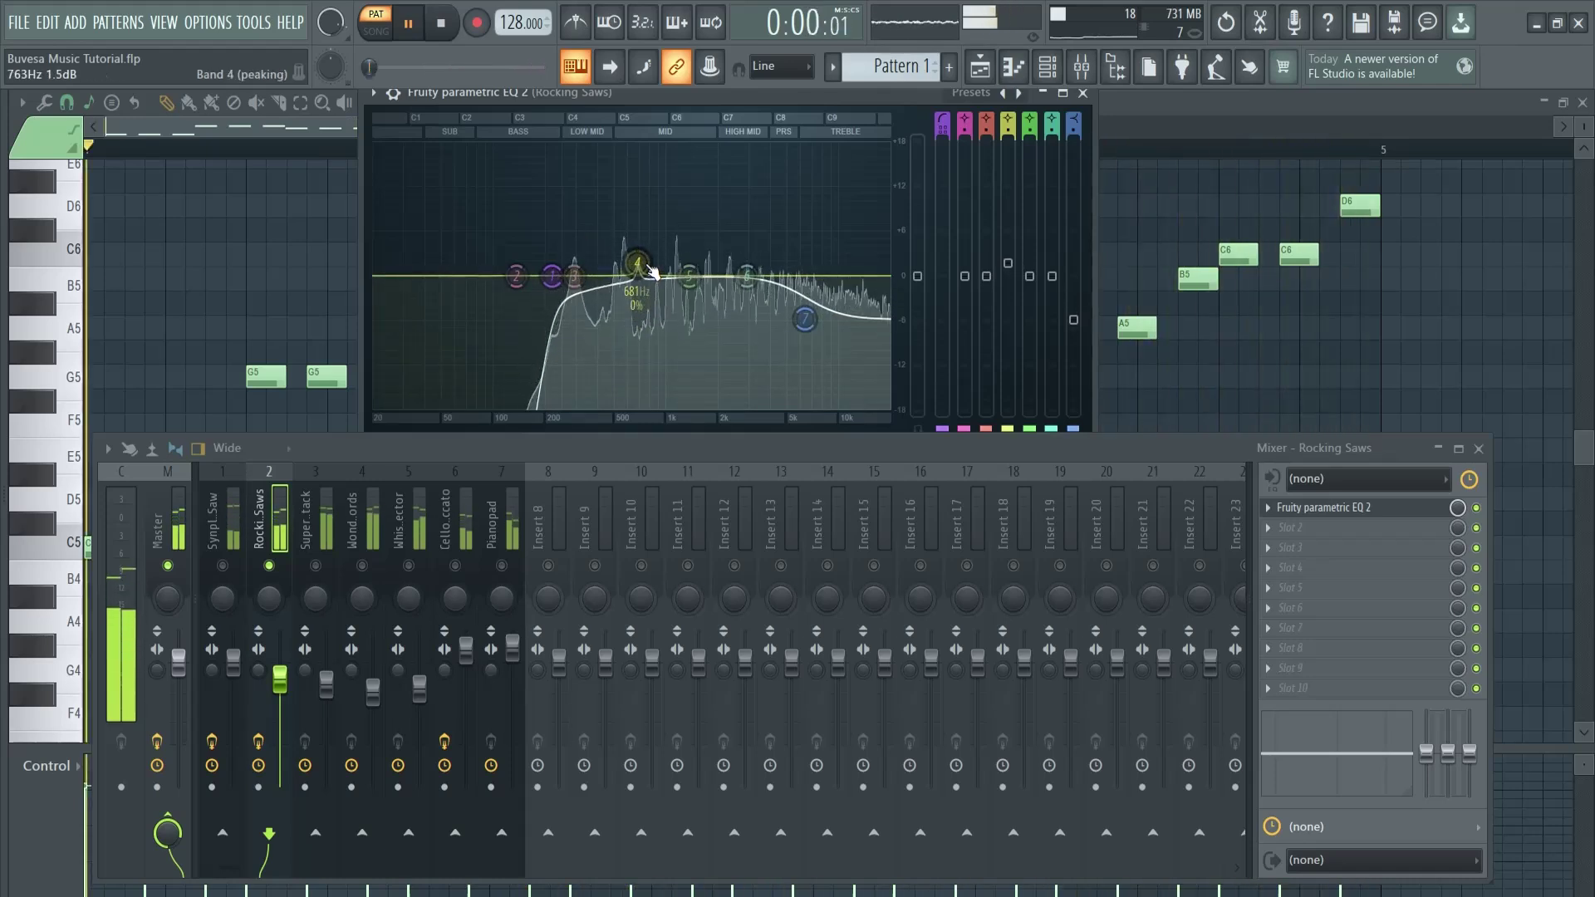
{"action": "scroll", "coordinate": [645, 271], "scroll_direction": "up", "scroll_amount": 5}
{"action": "left_click_drag", "start_coordinate": [644, 231], "coordinate": [661, 96]}
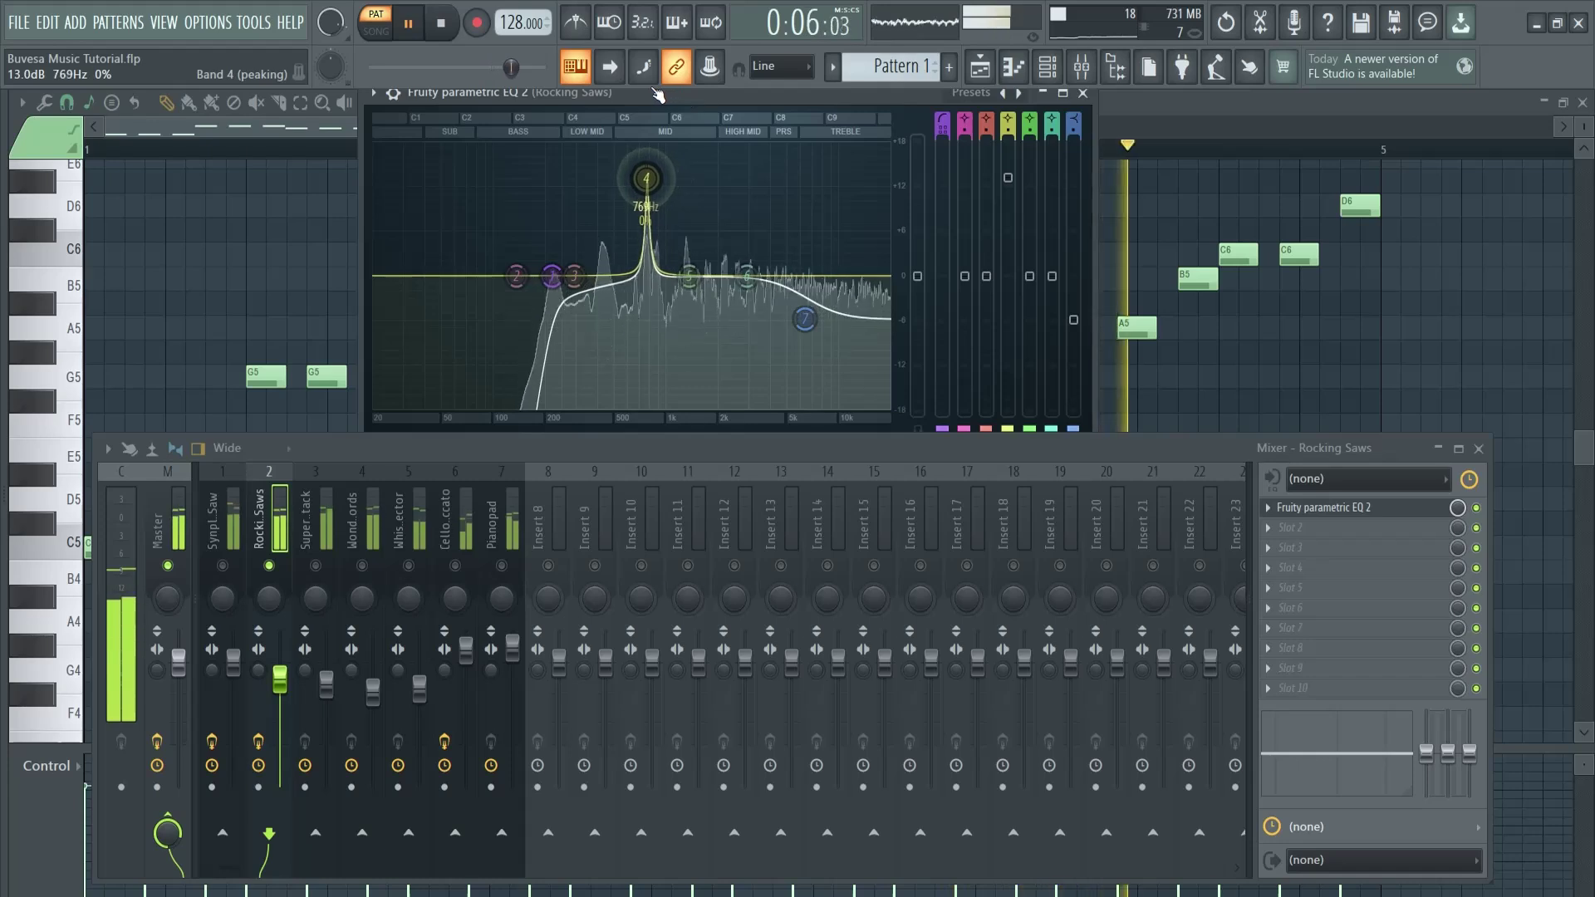
{"action": "left_click_drag", "start_coordinate": [1007, 178], "coordinate": [979, 516]}
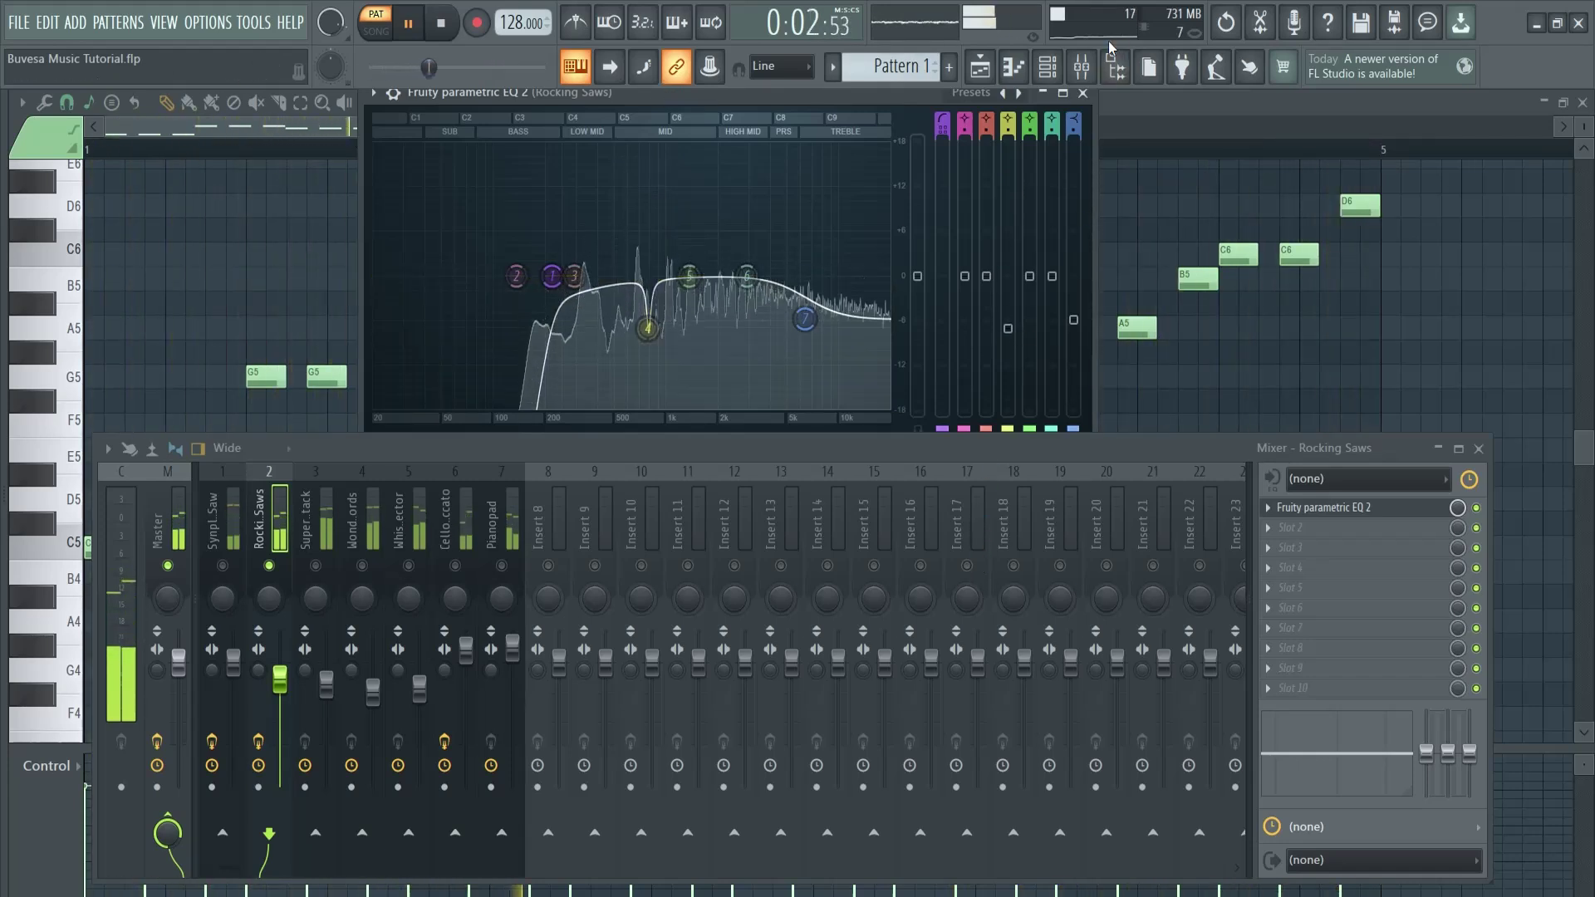
{"action": "left_click", "coordinate": [1082, 94]}
- Check the Pianopad EQ during playback, comparing another track, then close its window
{"action": "left_click", "coordinate": [326, 522]}
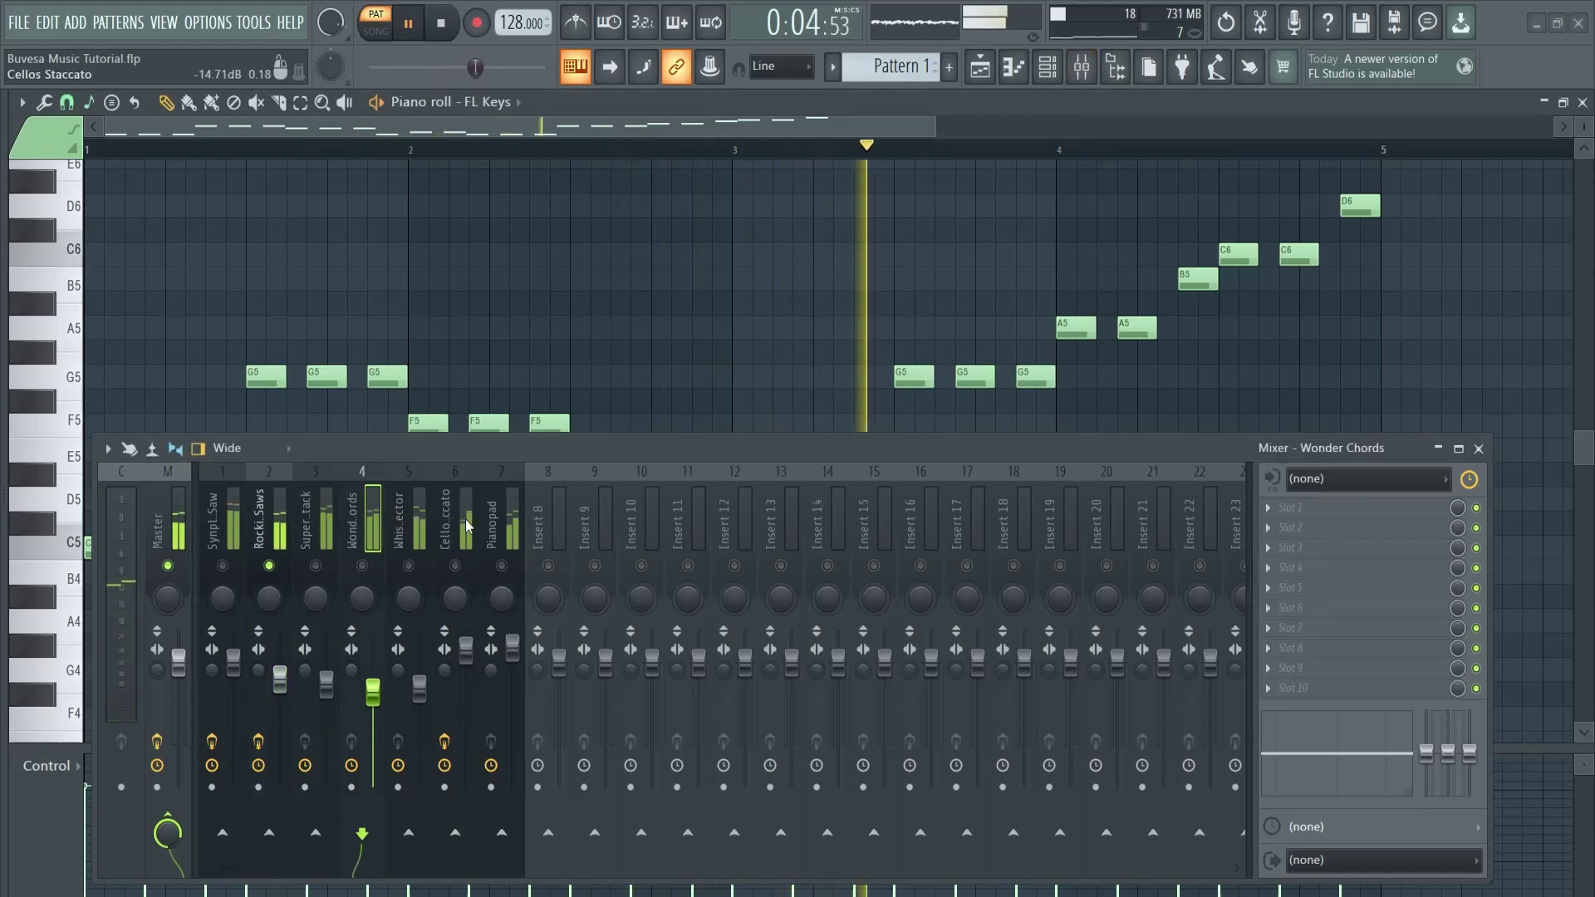
{"action": "left_click", "coordinate": [496, 523]}
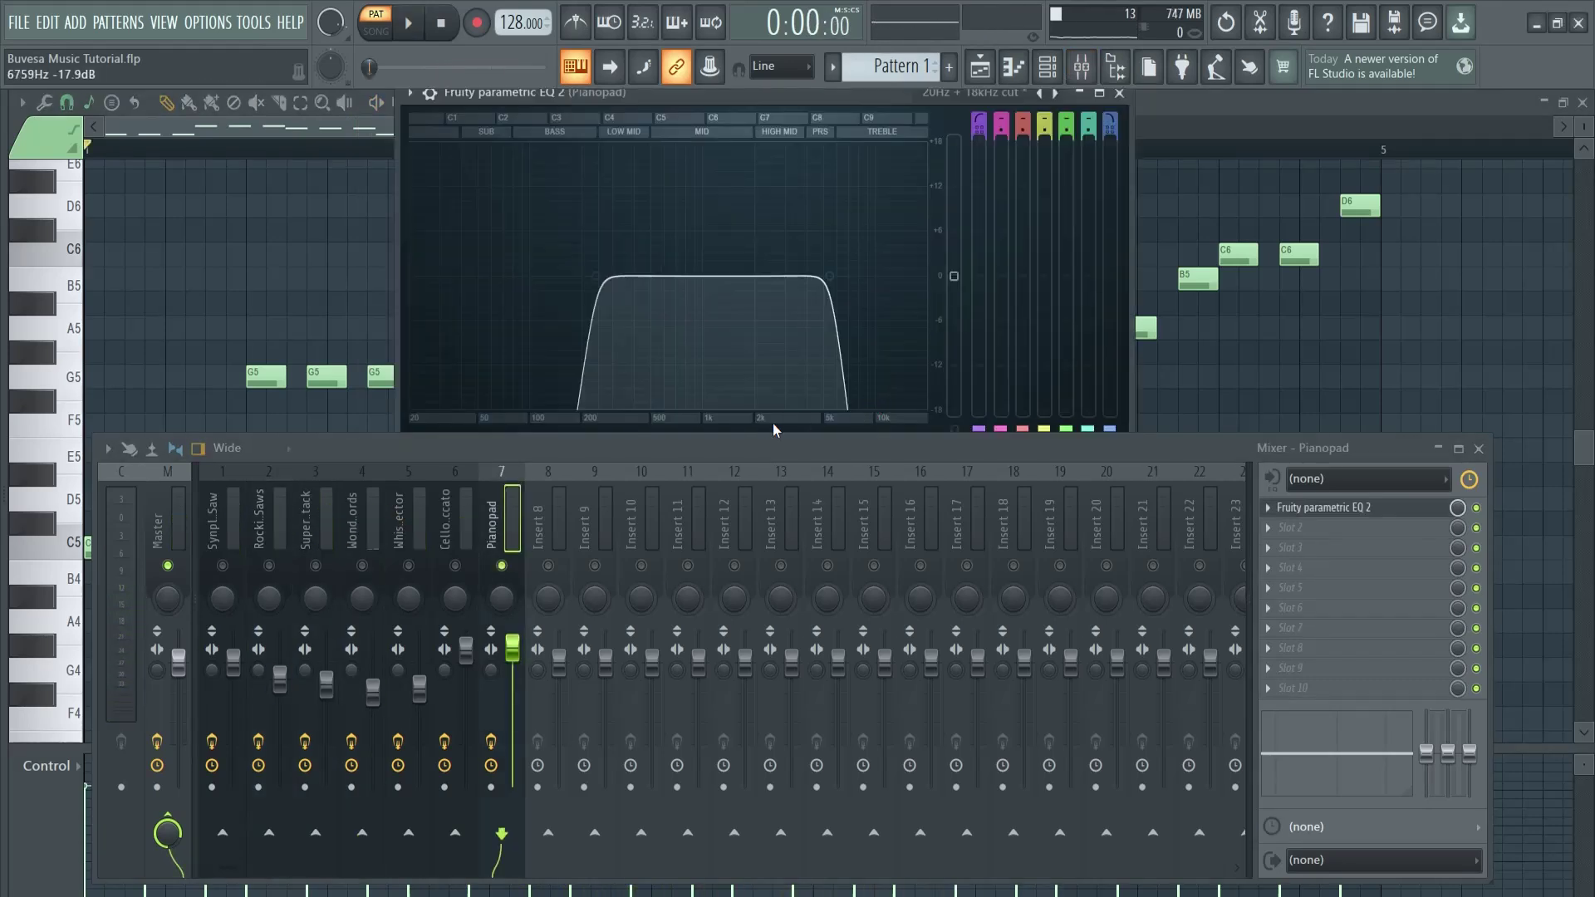
{"action": "key", "text": "space"}
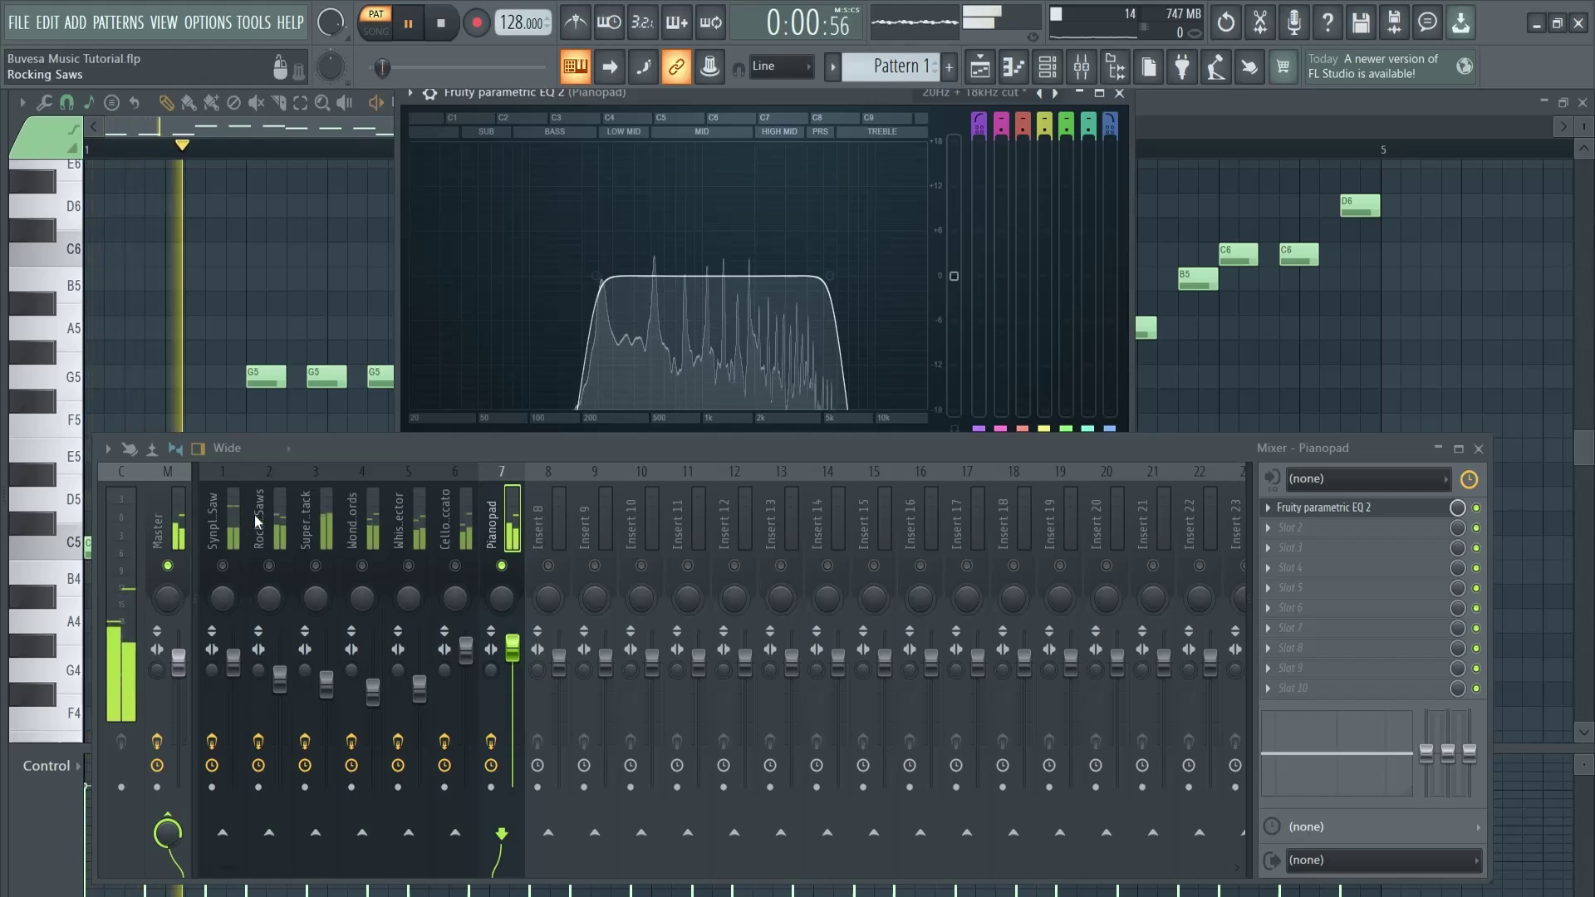
{"action": "left_click", "coordinate": [224, 523]}
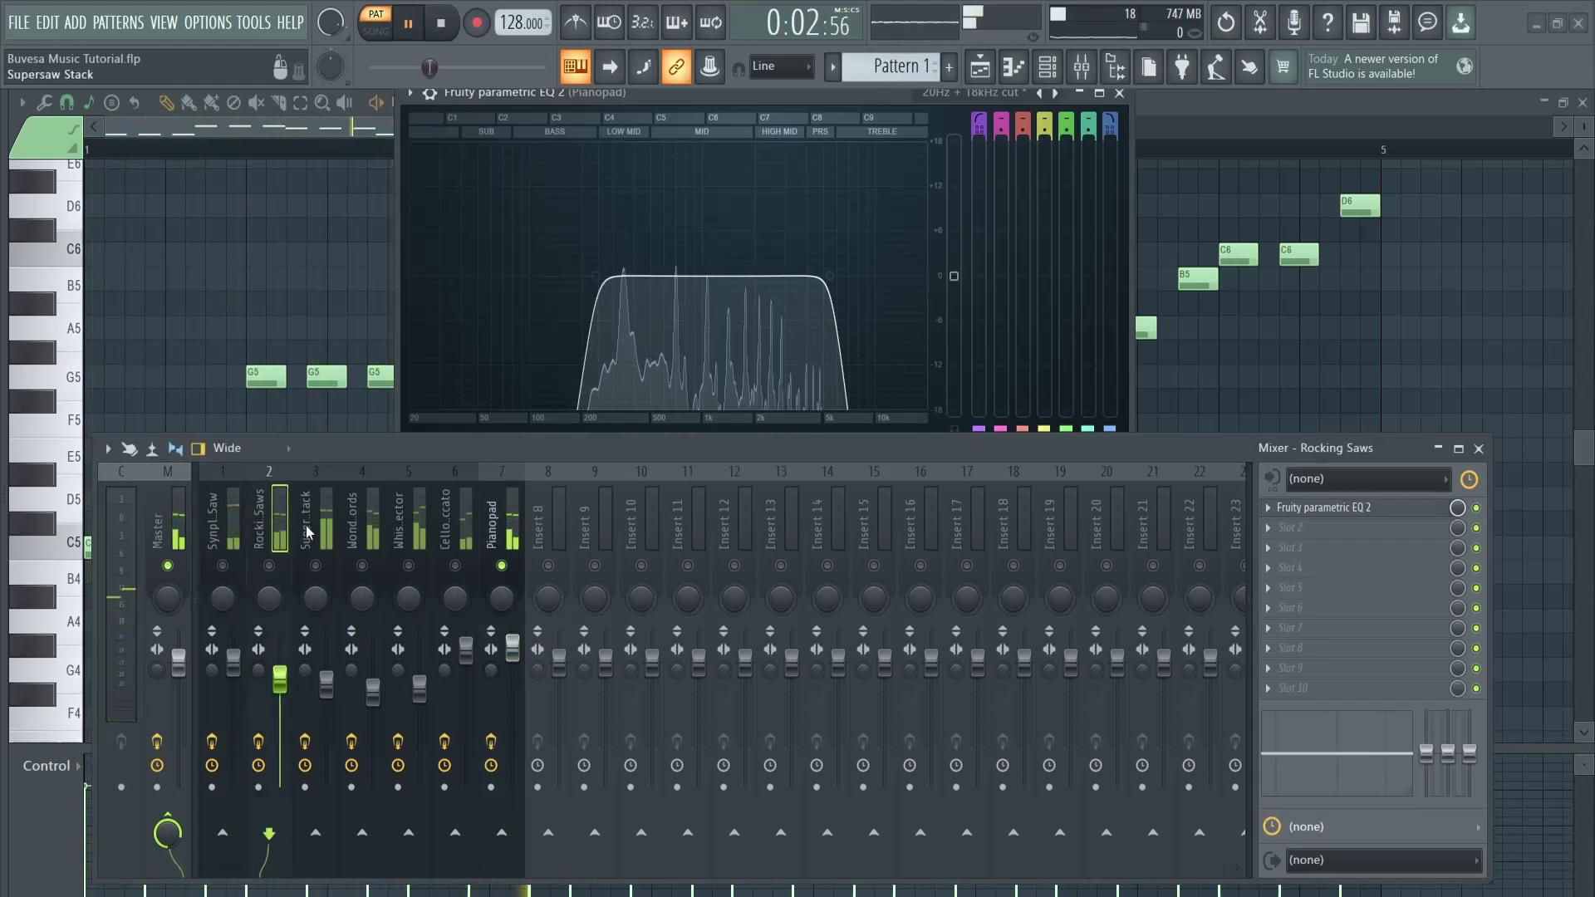
{"action": "left_click", "coordinate": [496, 474]}
{"action": "key", "text": "space"}
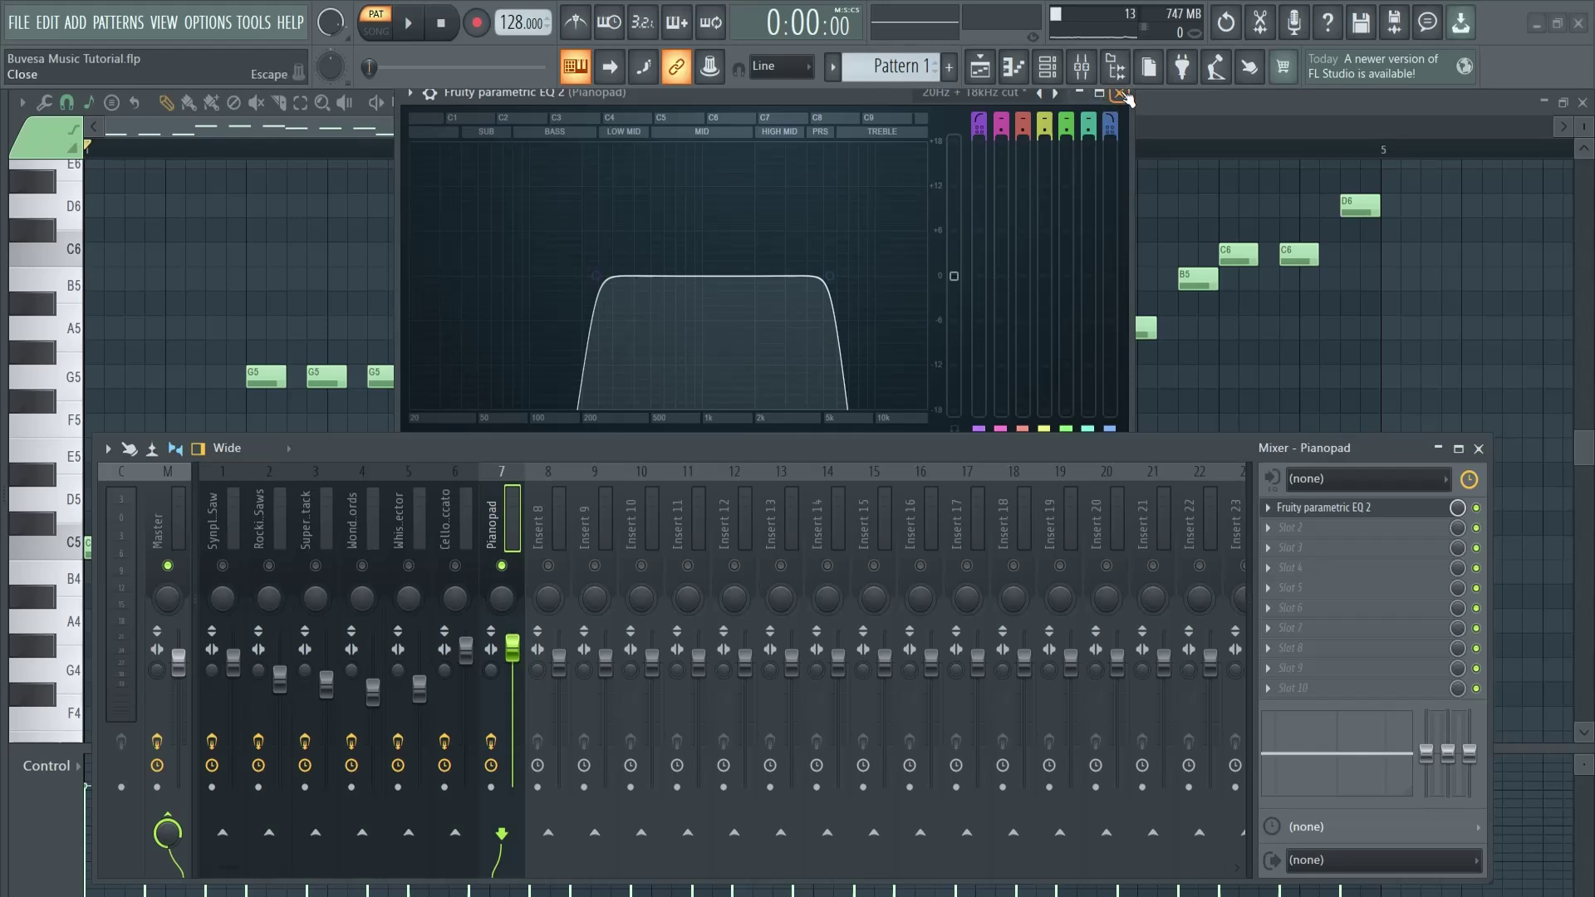
{"action": "left_click", "coordinate": [1121, 93]}
{"action": "left_click", "coordinate": [225, 523]}
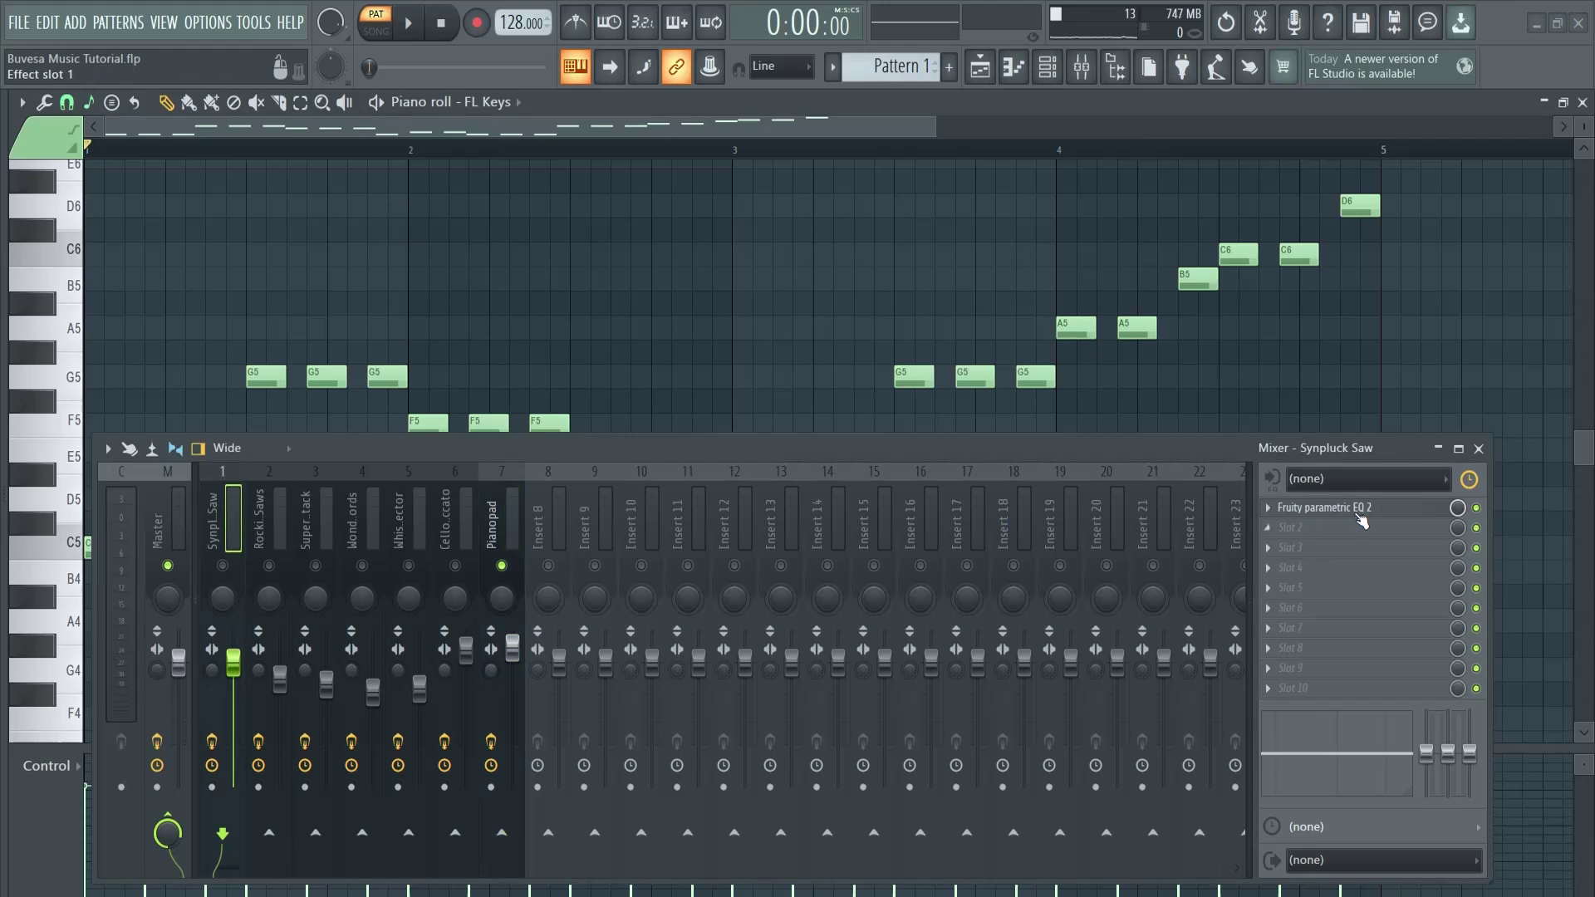
{"action": "left_click", "coordinate": [259, 523]}
{"action": "left_click", "coordinate": [306, 528]}
{"action": "left_click", "coordinate": [398, 527]}
{"action": "left_click", "coordinate": [446, 528]}
{"action": "left_click", "coordinate": [491, 527]}
{"action": "left_click", "coordinate": [1048, 67]}
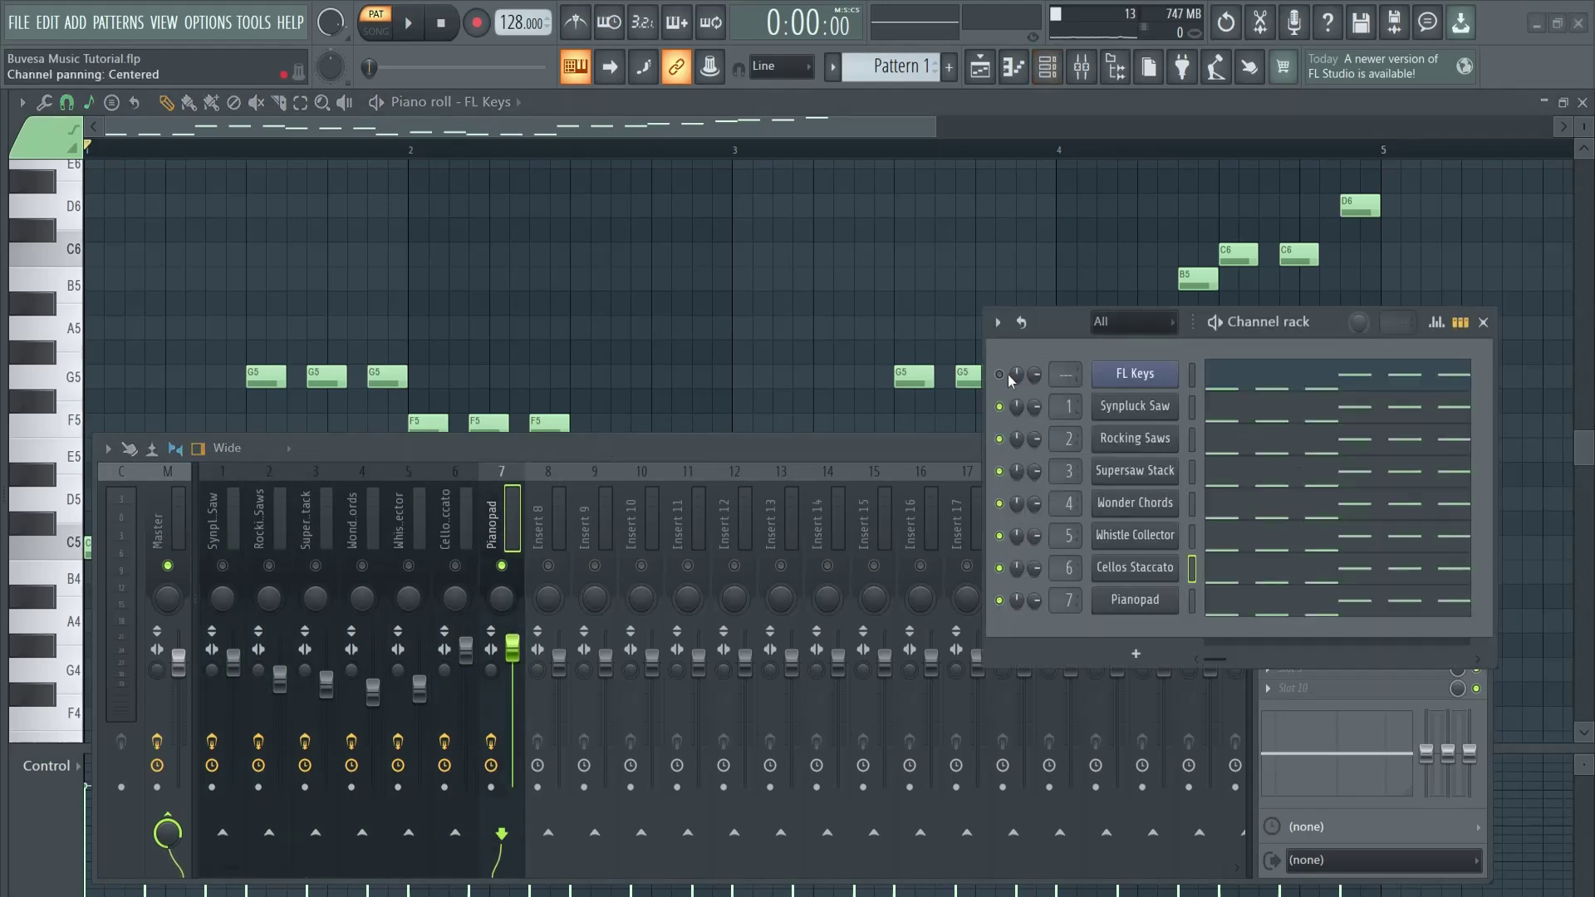
{"action": "left_click", "coordinate": [1138, 407]}
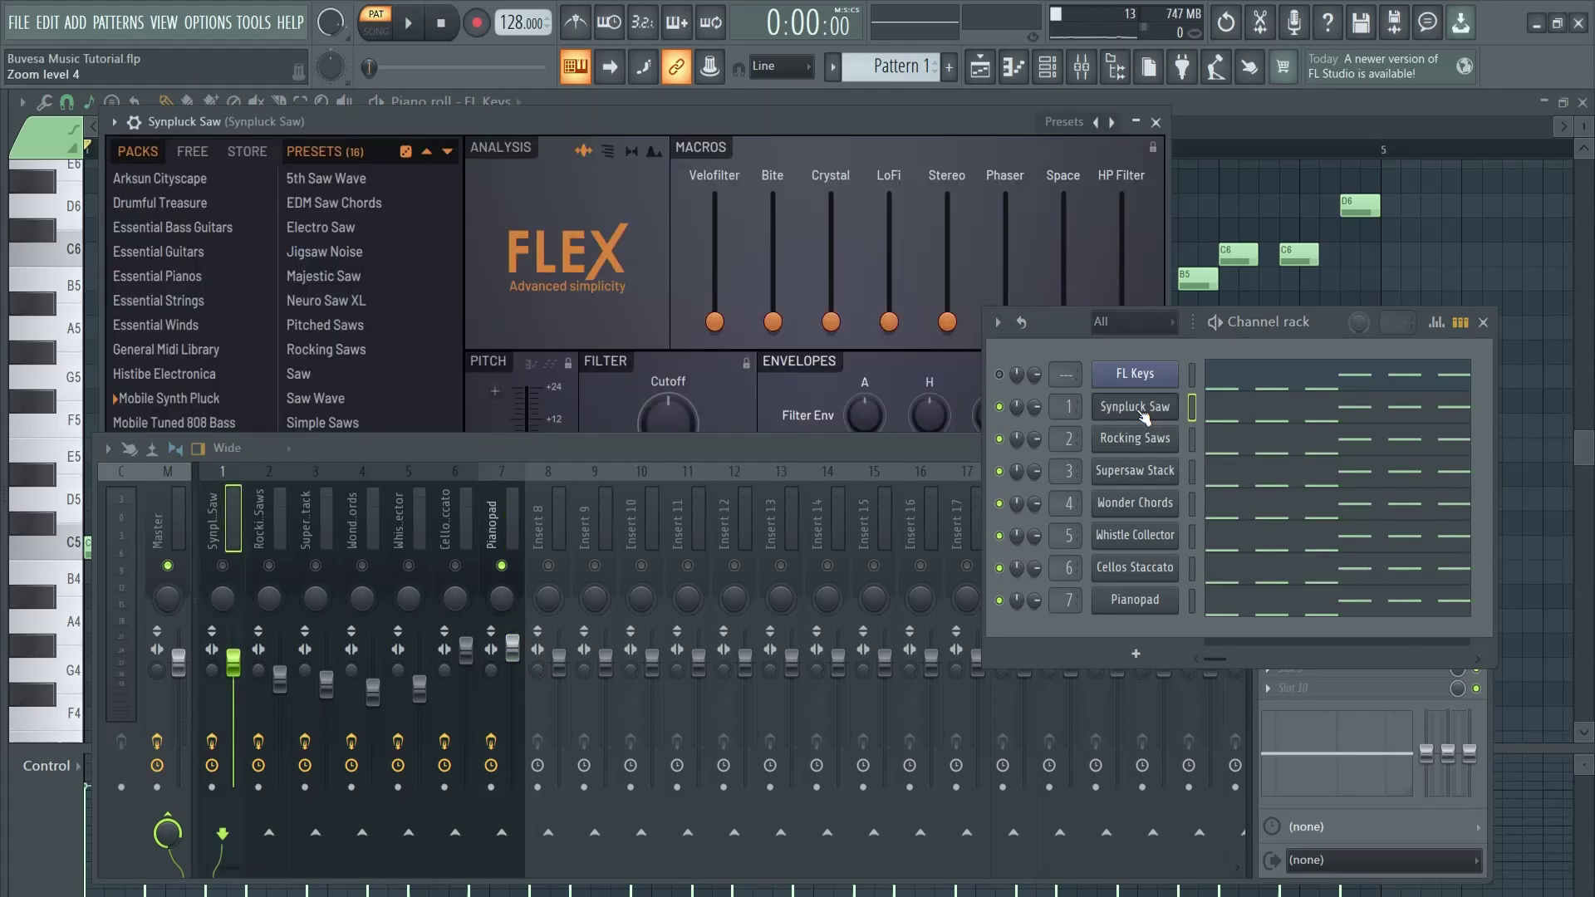
{"action": "left_click_drag", "start_coordinate": [760, 446], "coordinate": [662, 355]}
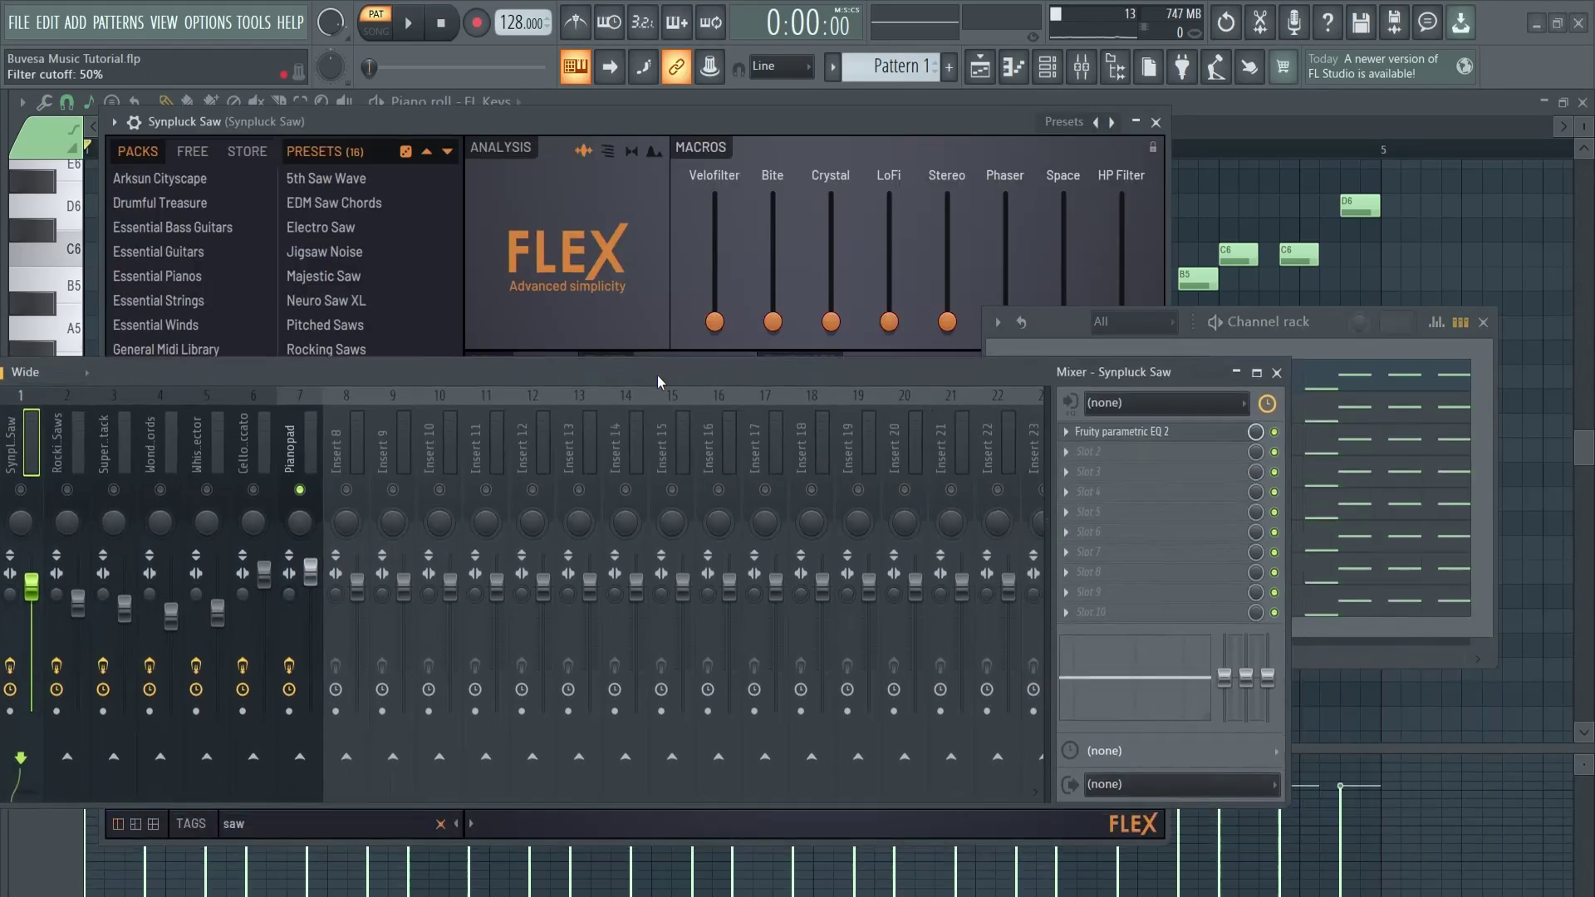
{"action": "left_click", "coordinate": [1288, 372]}
{"action": "left_click_drag", "start_coordinate": [1299, 335], "coordinate": [1442, 281]}
{"action": "left_click_drag", "start_coordinate": [950, 128], "coordinate": [851, 112]}
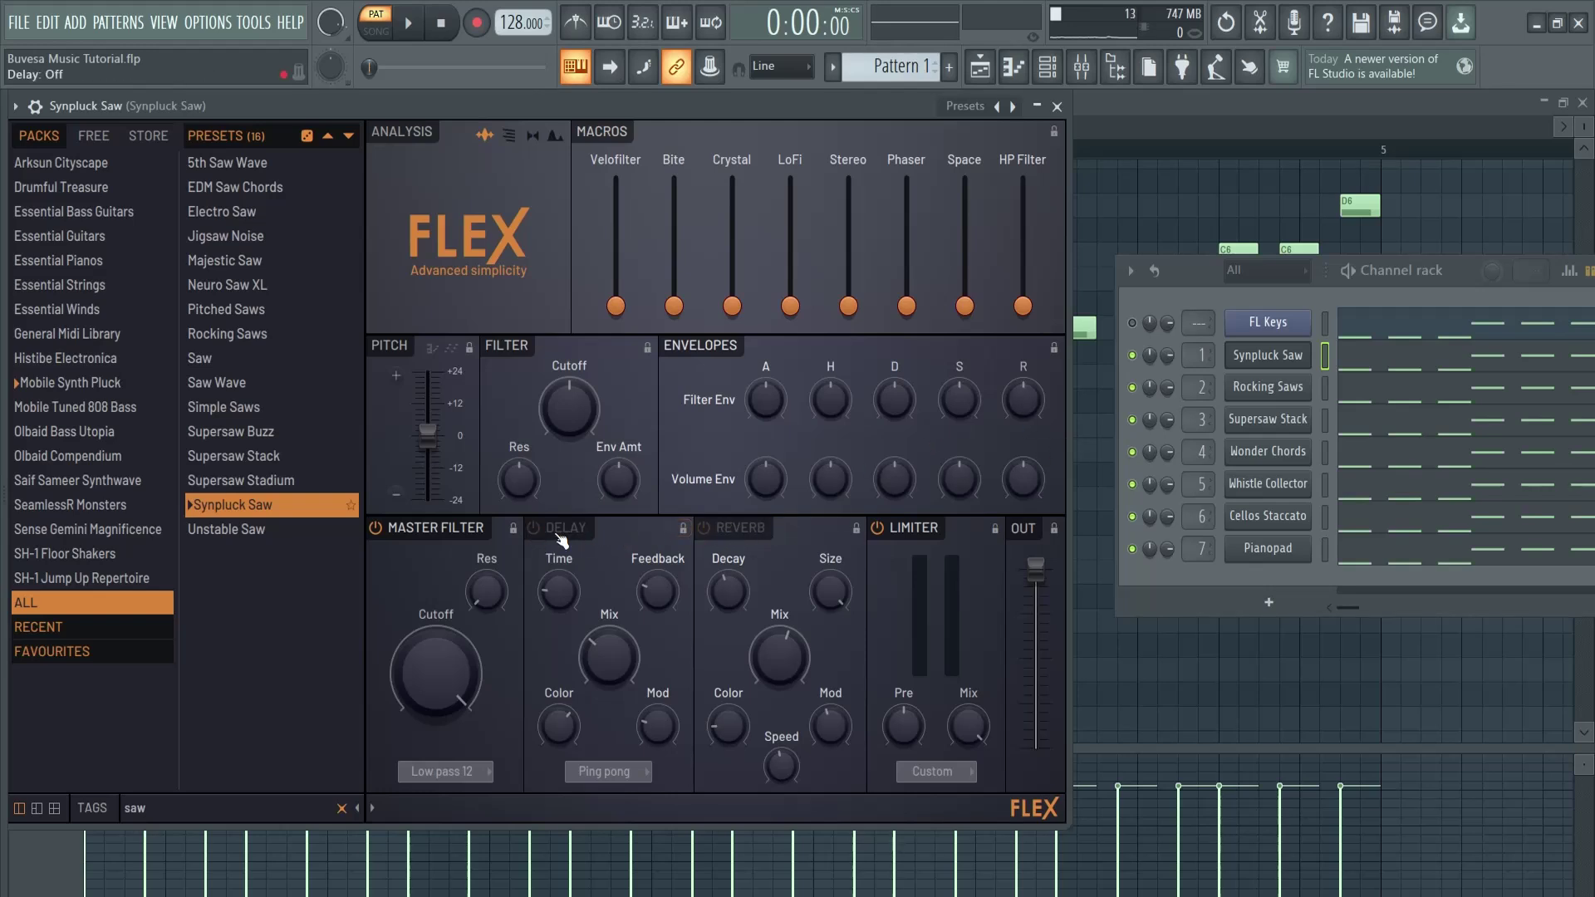
{"action": "left_click", "coordinate": [1260, 395]}
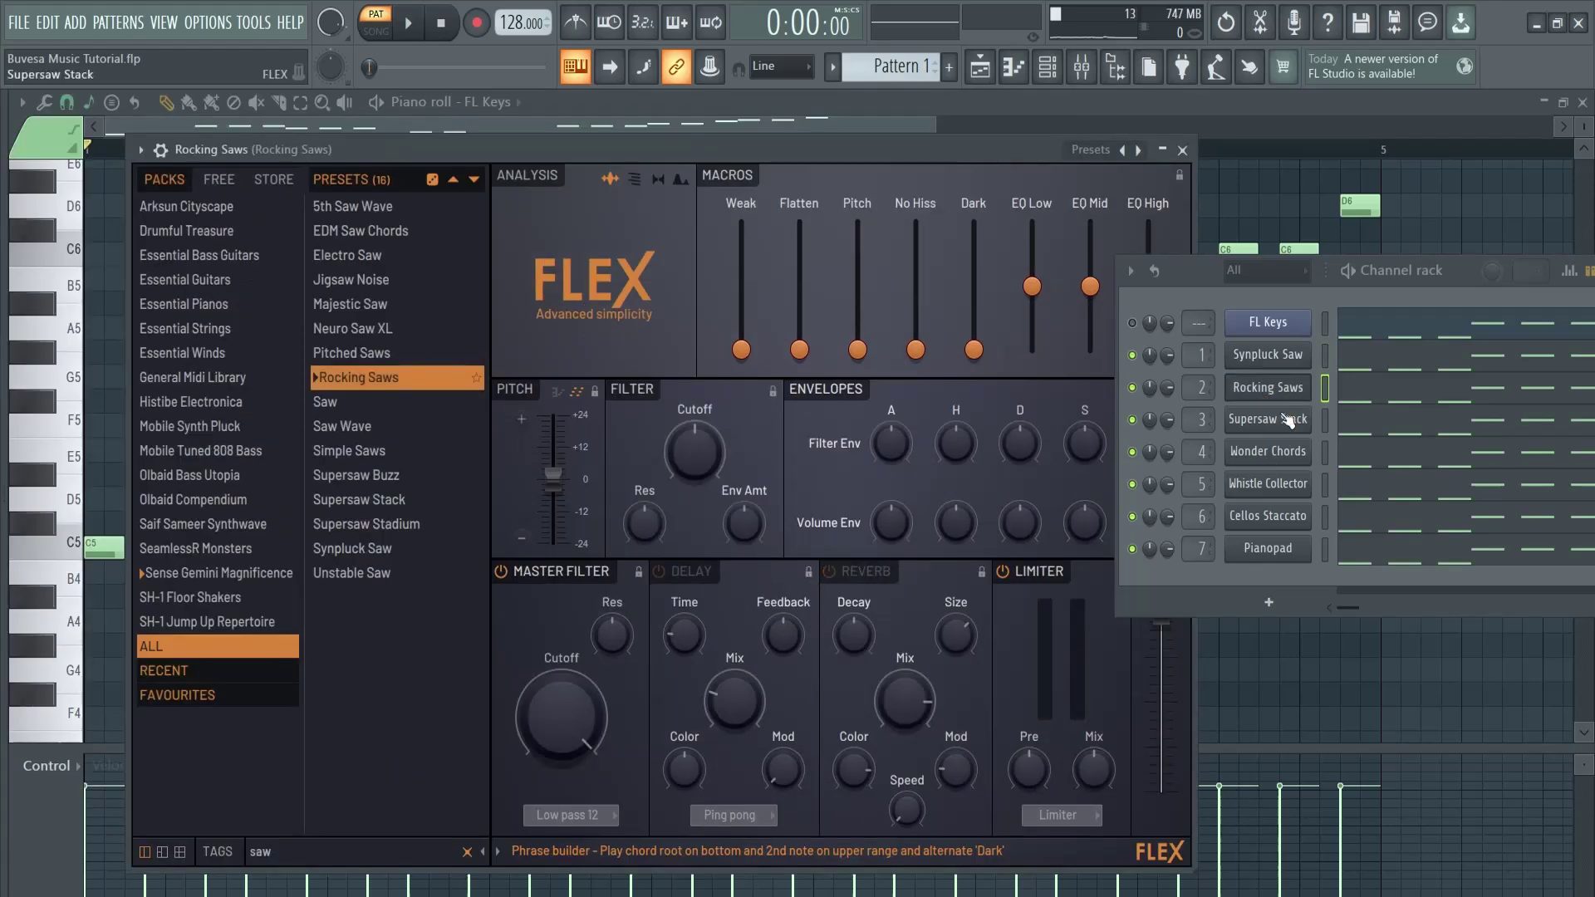
{"action": "left_click", "coordinate": [1286, 421]}
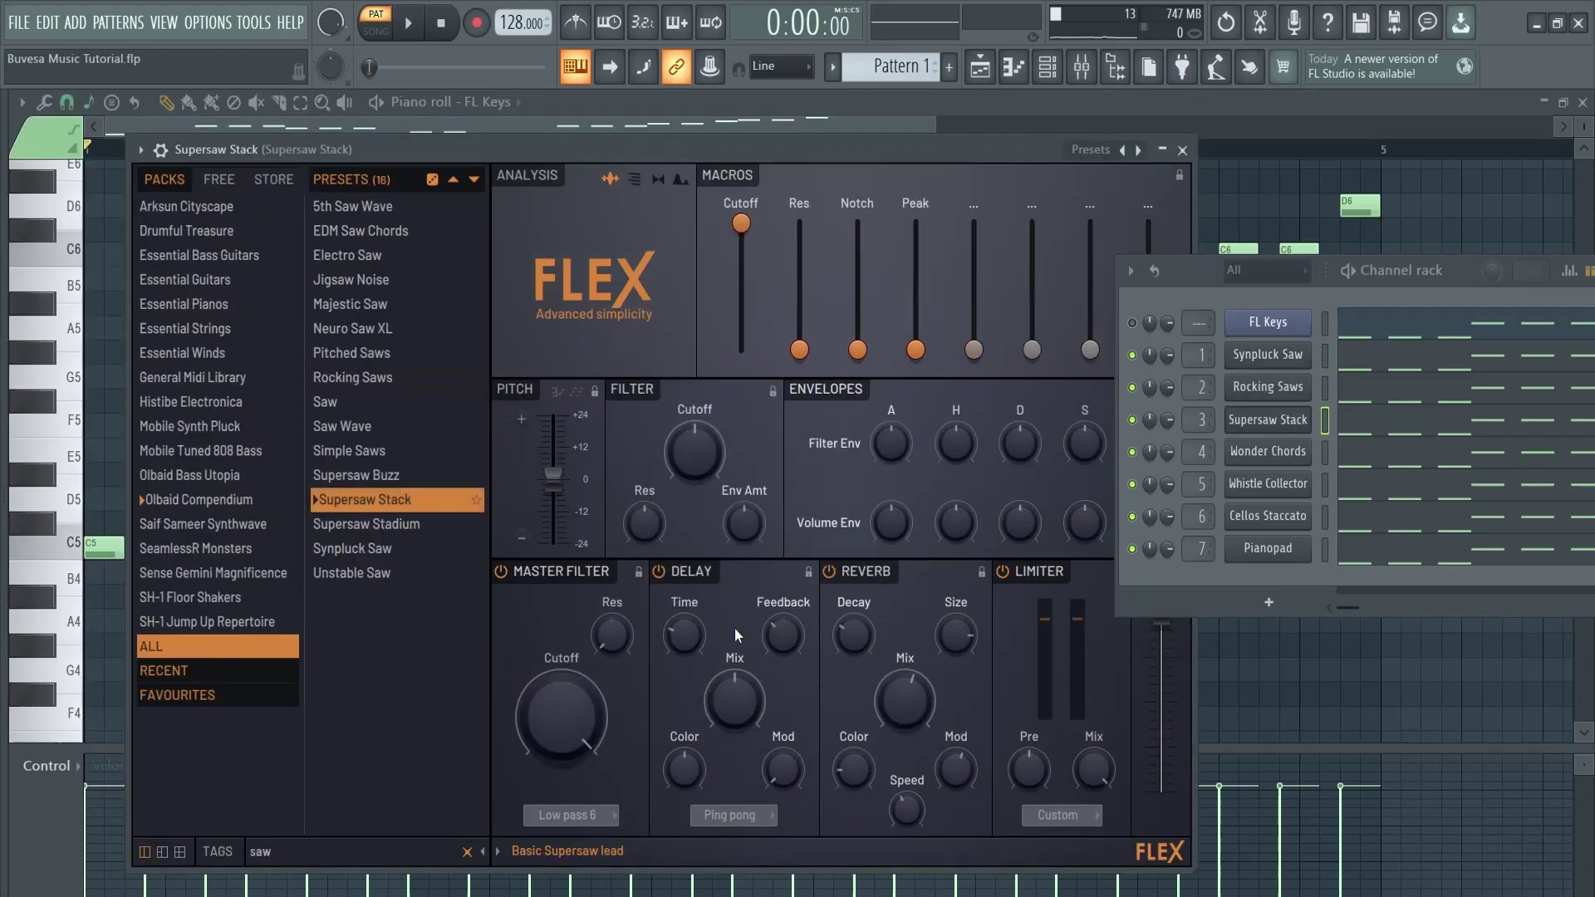
{"action": "left_click", "coordinate": [1271, 458]}
{"action": "left_click", "coordinate": [1270, 489]}
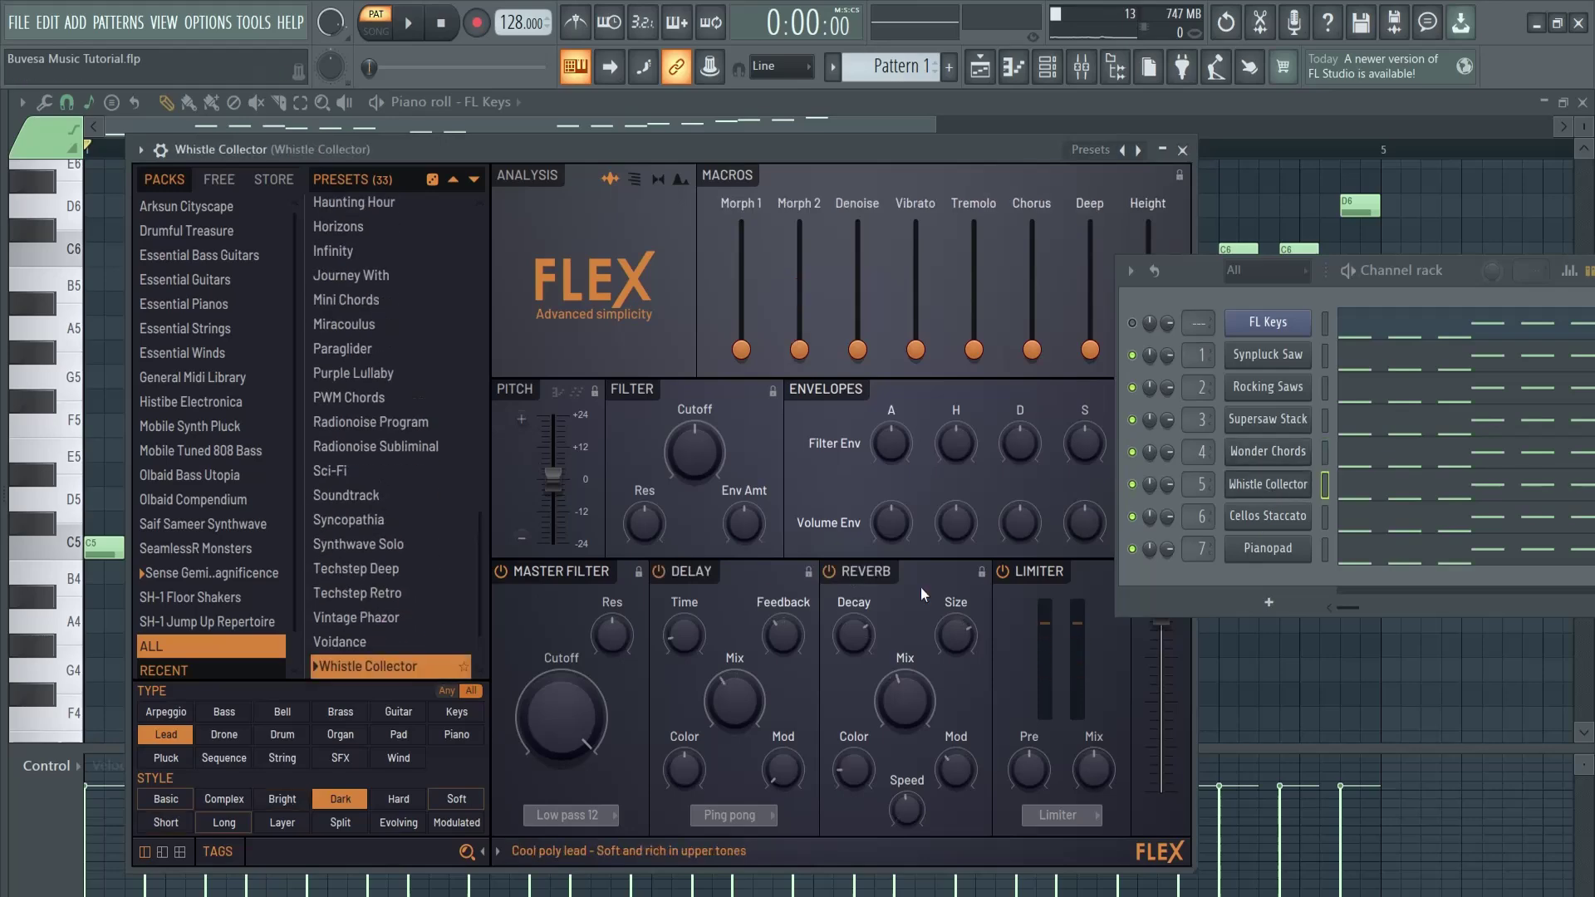
{"action": "left_click", "coordinate": [1201, 519]}
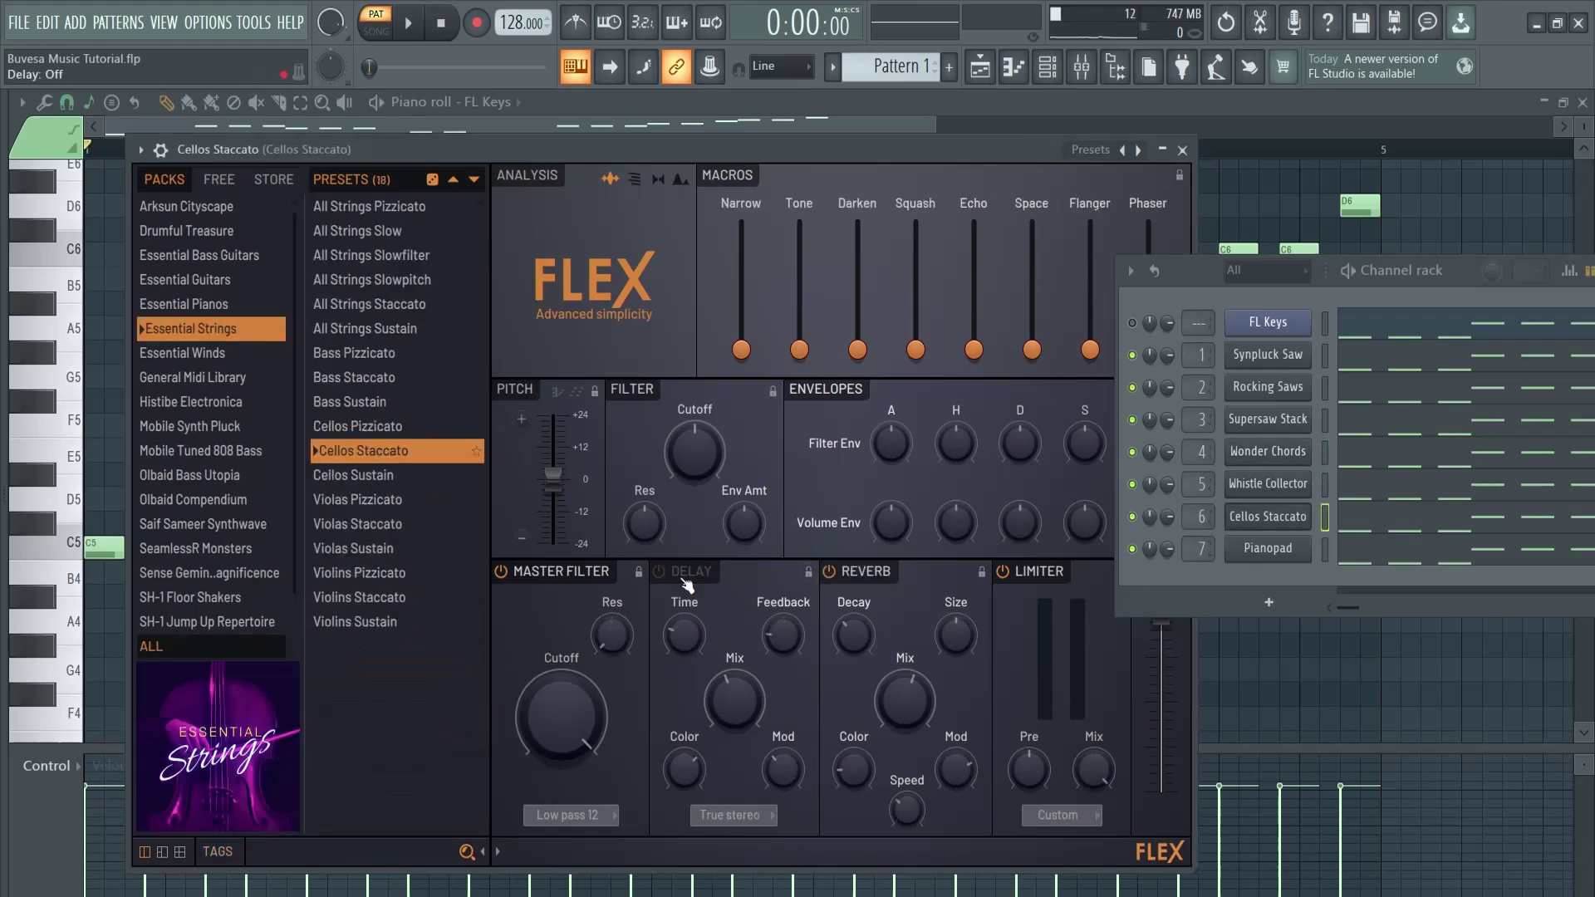
{"action": "left_click", "coordinate": [1209, 558]}
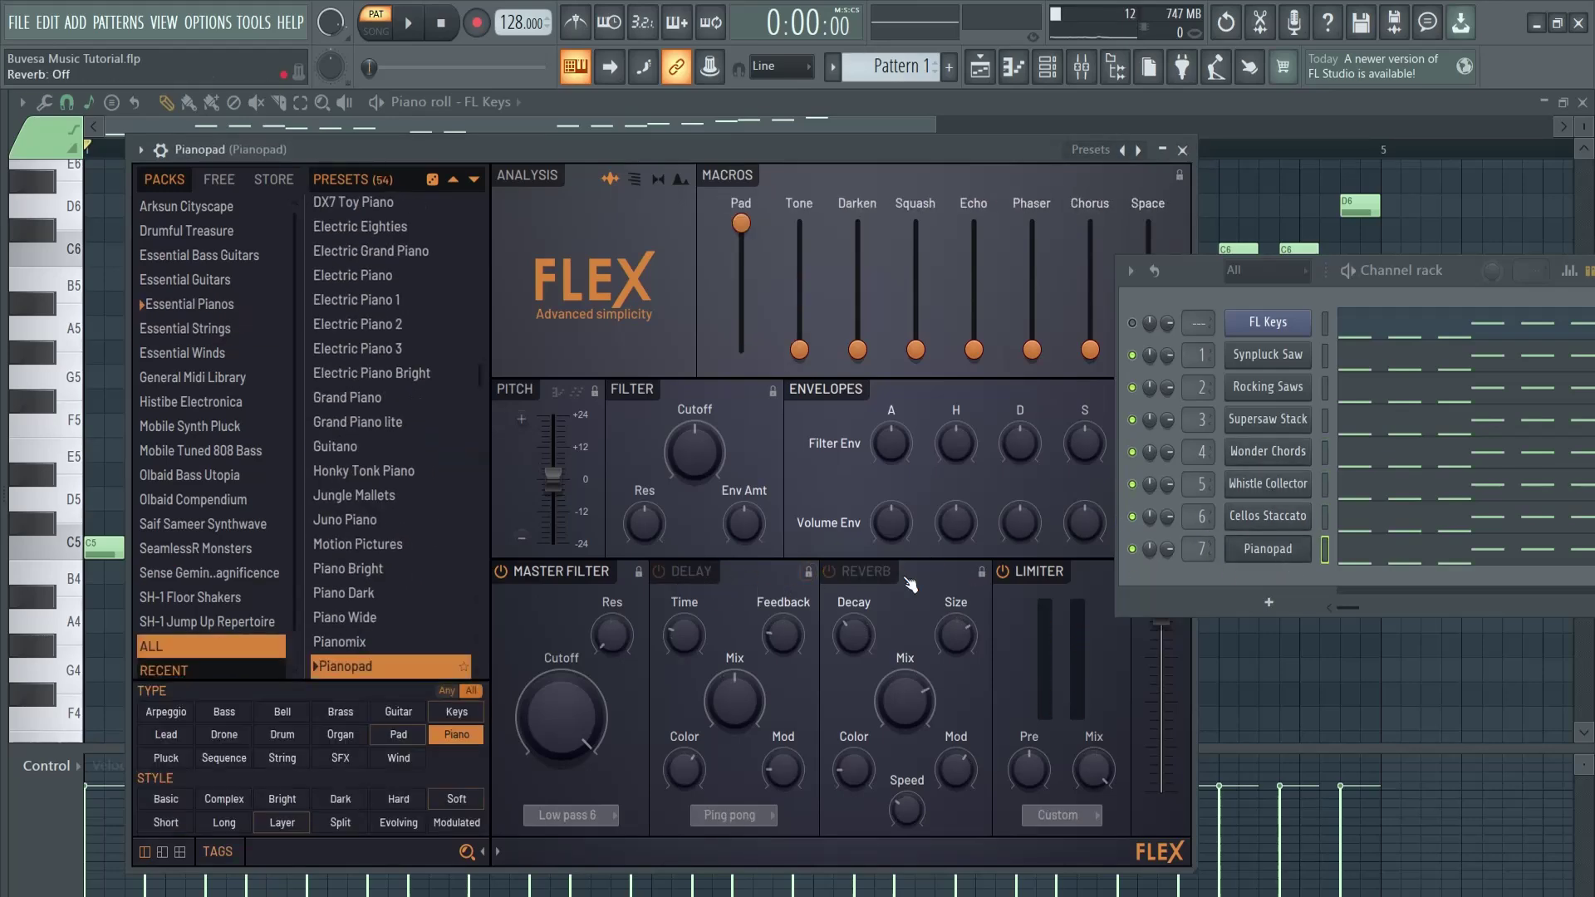
{"action": "left_click", "coordinate": [1183, 150]}
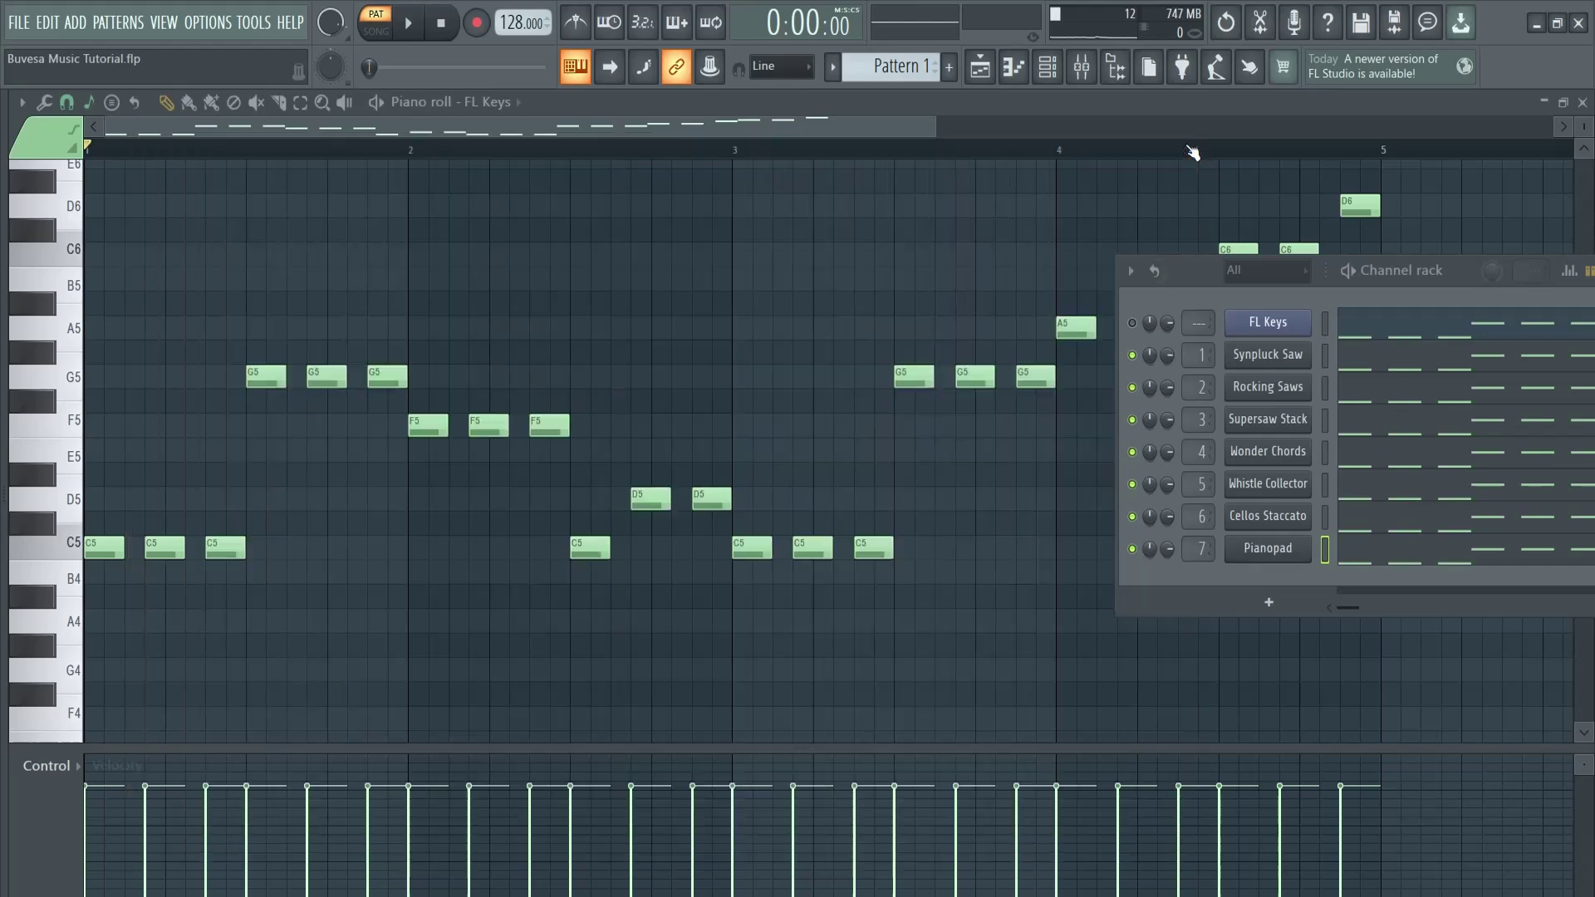
{"action": "key", "text": "F9"}
{"action": "left_click_drag", "start_coordinate": [970, 378], "coordinate": [1099, 265]}
- Rename mixer insert 8 to 'Lead Bus' and give it a gold colour
{"action": "left_click", "coordinate": [482, 321]}
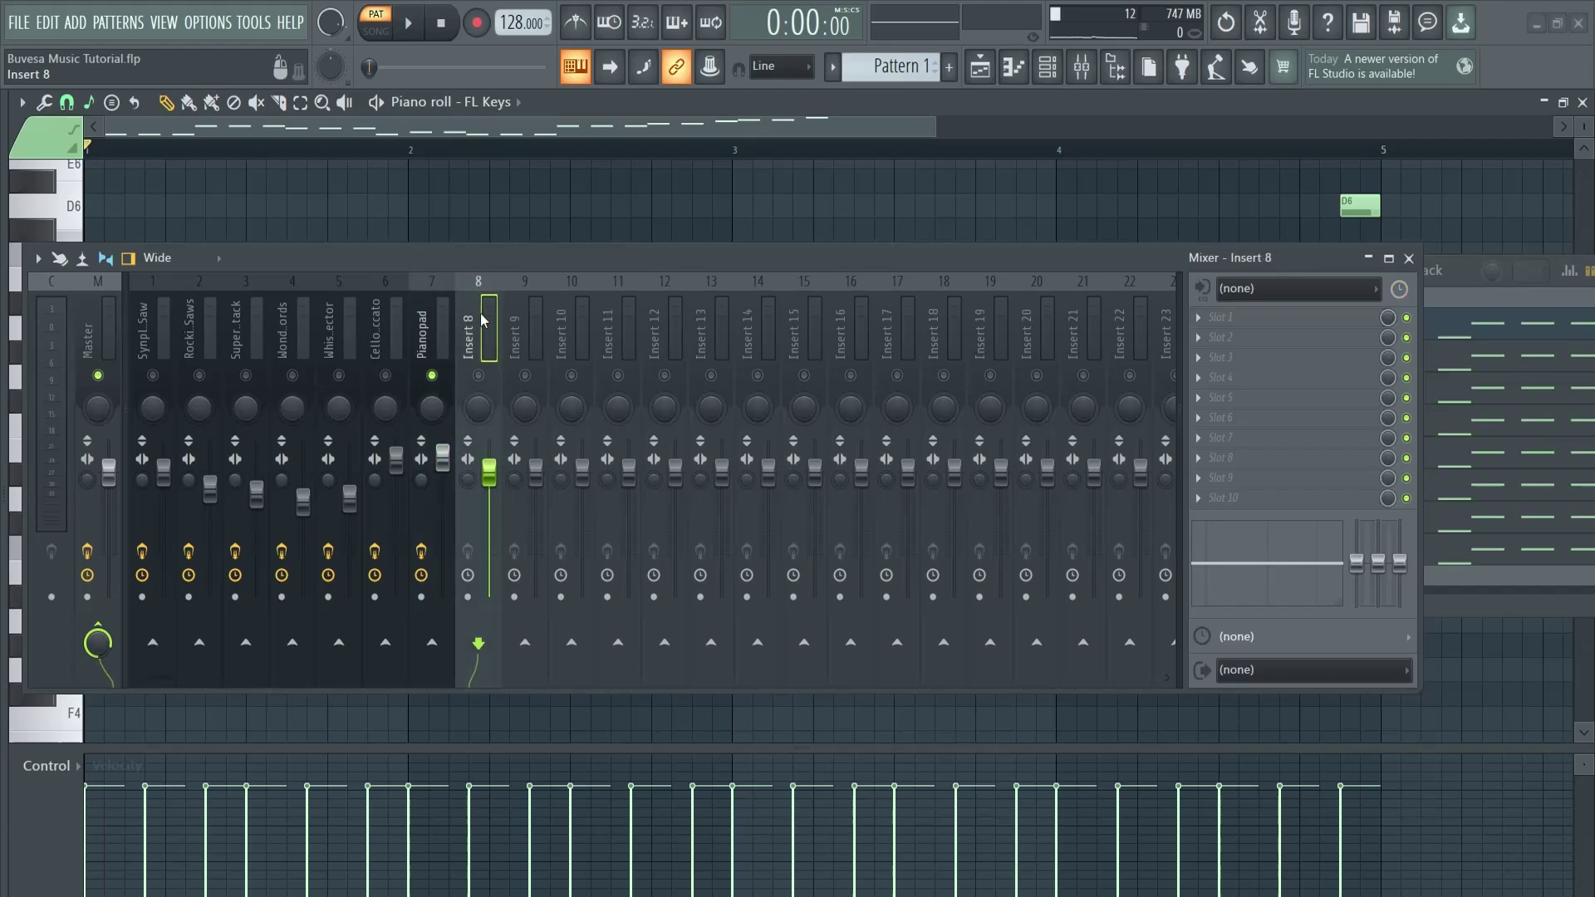
{"action": "double_click", "coordinate": [486, 323]}
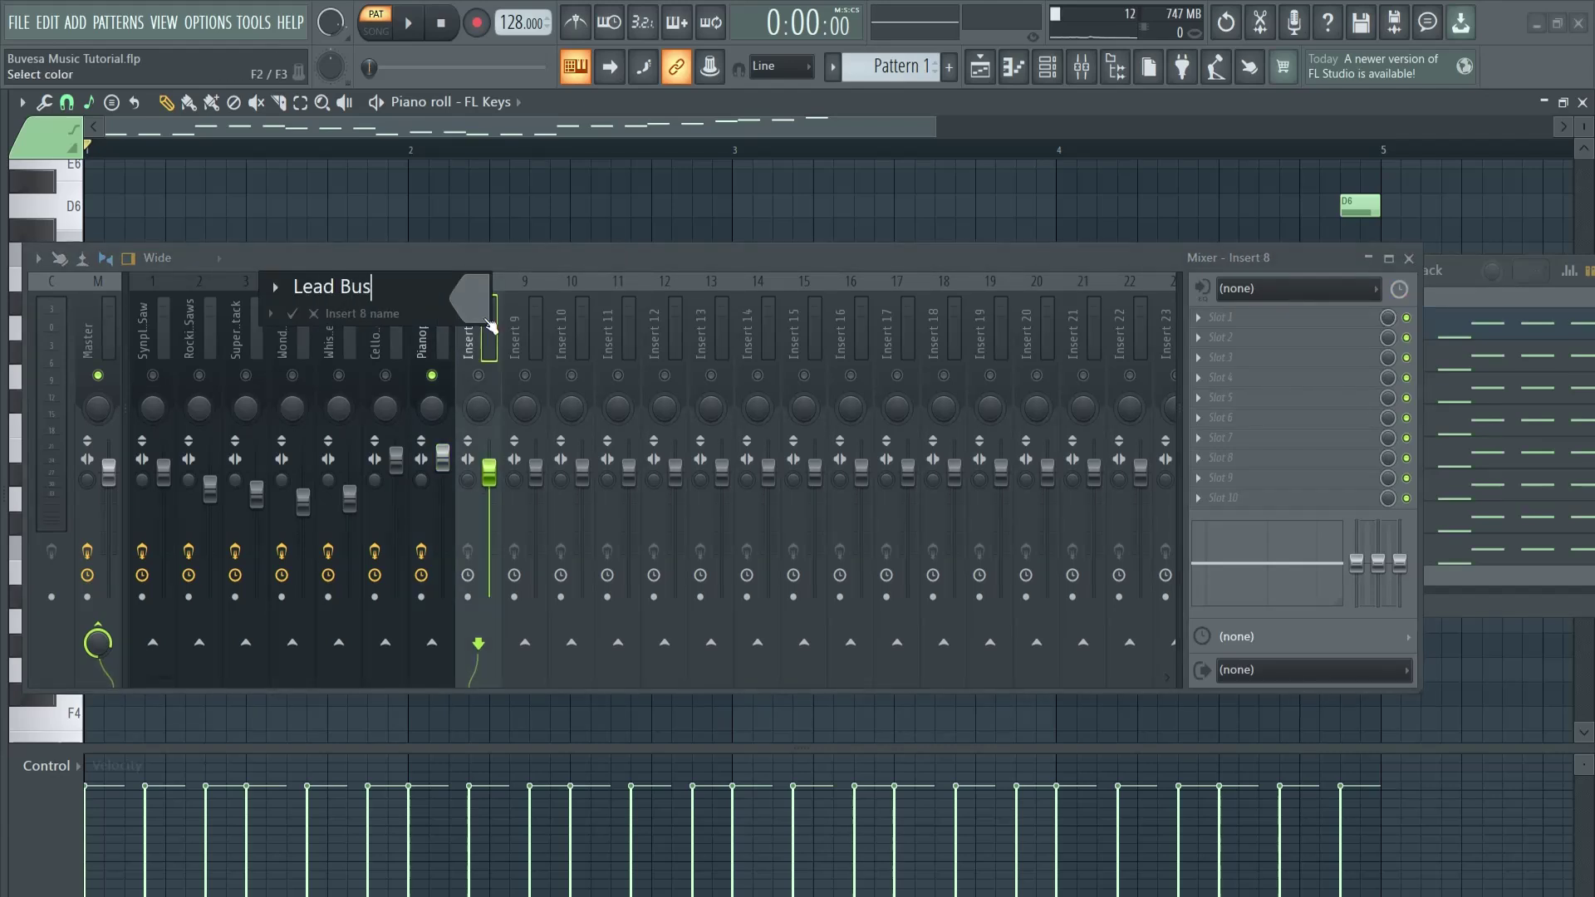
{"action": "left_click", "coordinate": [472, 316]}
{"action": "left_click", "coordinate": [692, 437]}
{"action": "left_click", "coordinate": [332, 656]}
{"action": "left_click", "coordinate": [162, 333]}
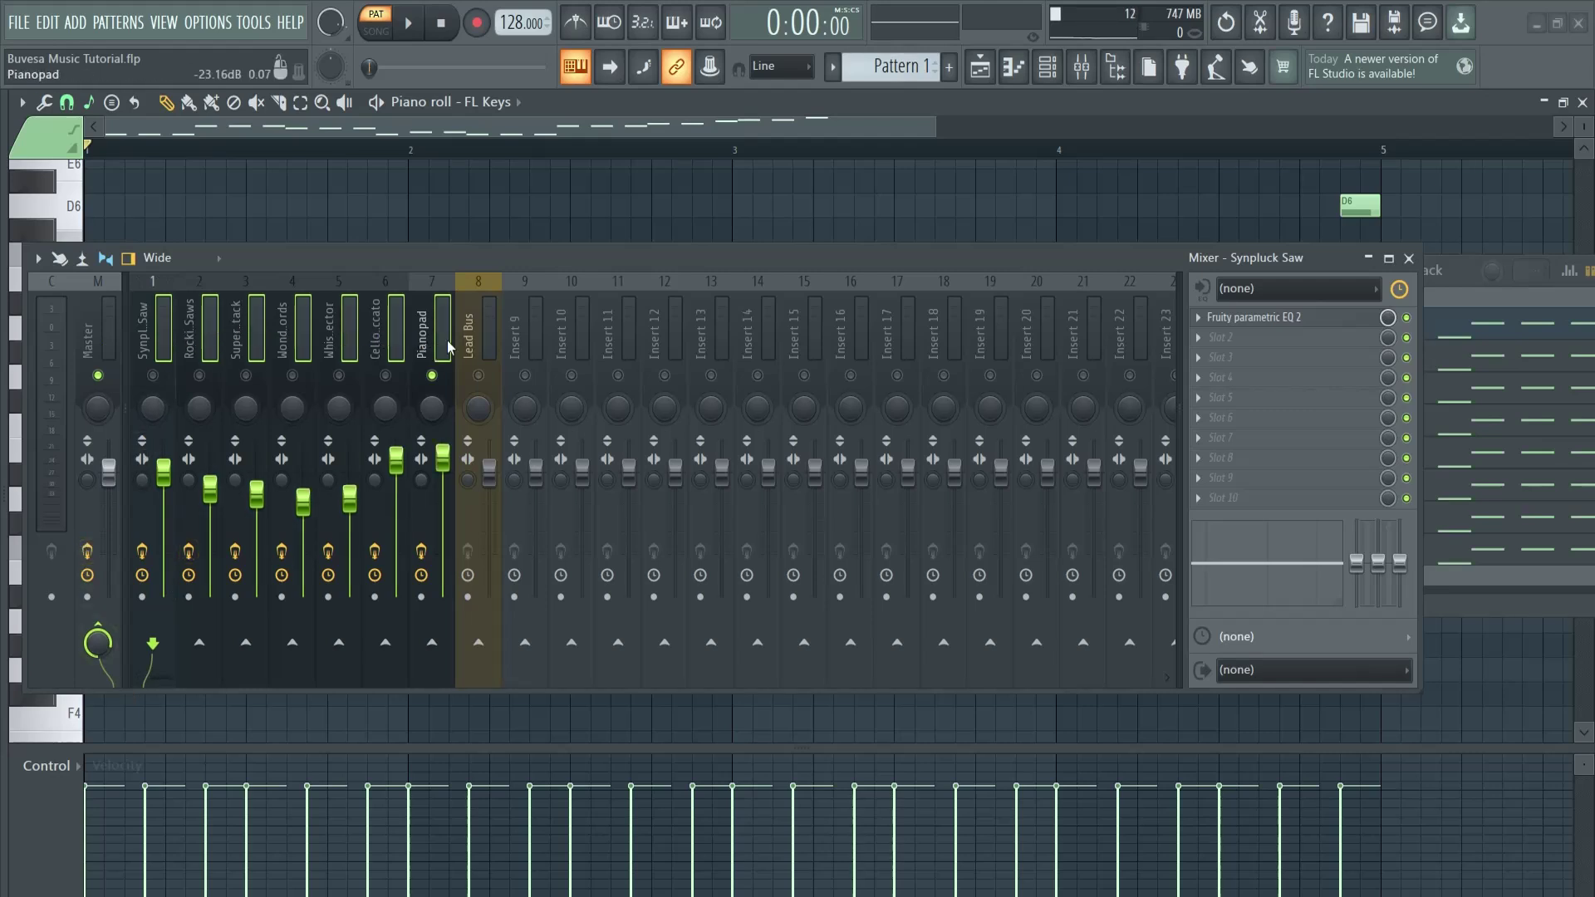
- Route the seven layer inserts only to Lead Bus, check each from Rocking Saws to Pianopad, then play
{"action": "right_click", "coordinate": [478, 643]}
{"action": "left_click", "coordinate": [525, 675]}
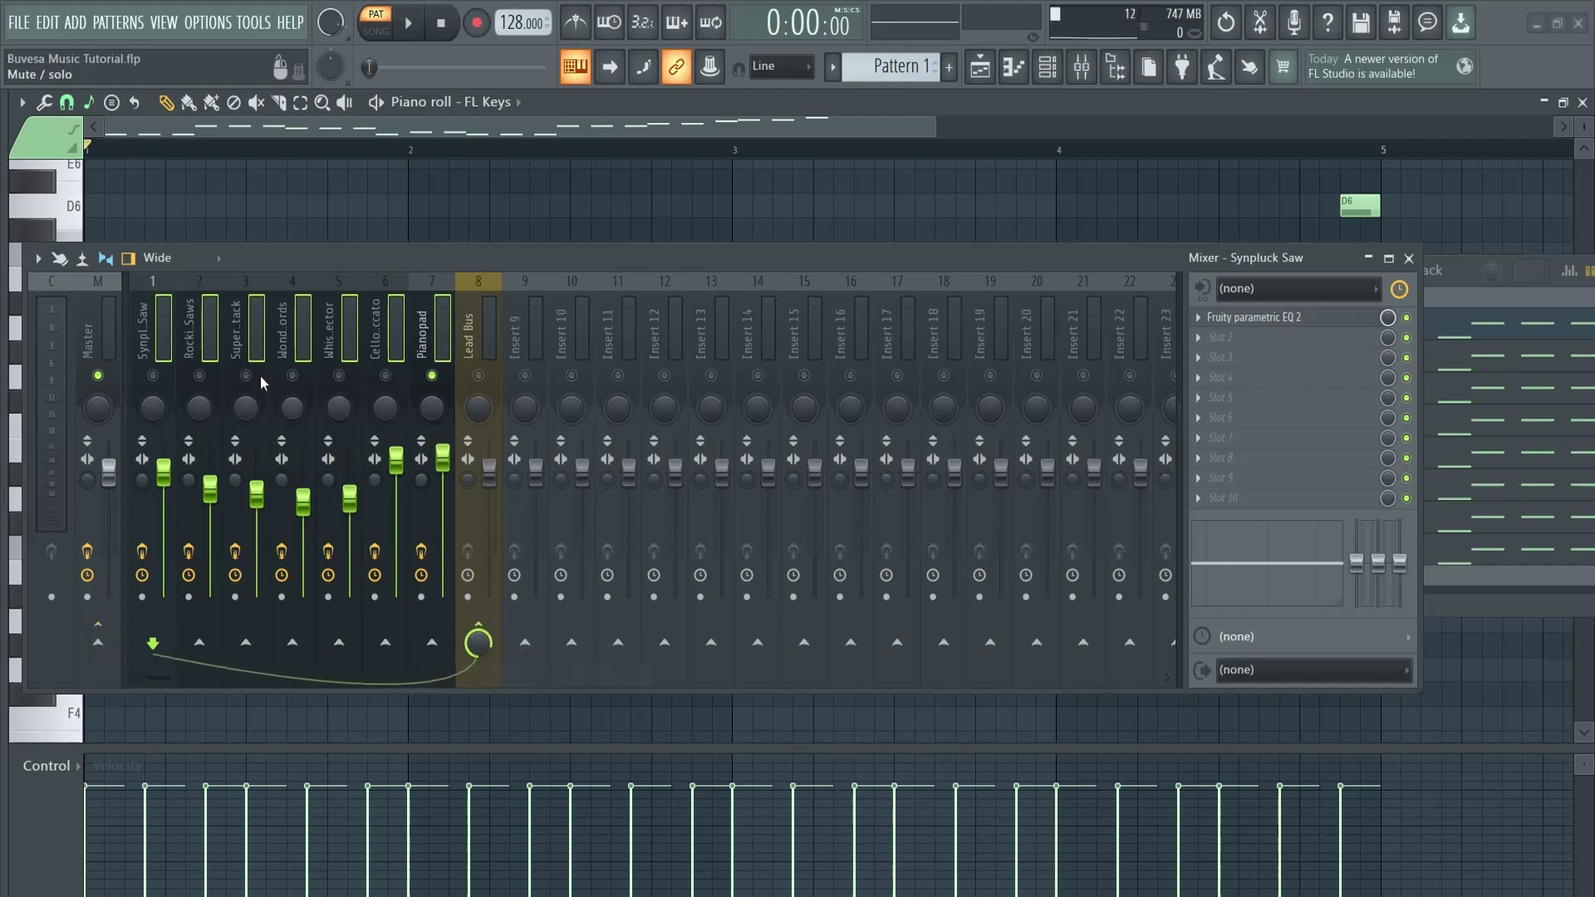
{"action": "left_click", "coordinate": [212, 345]}
{"action": "left_click", "coordinate": [165, 341]}
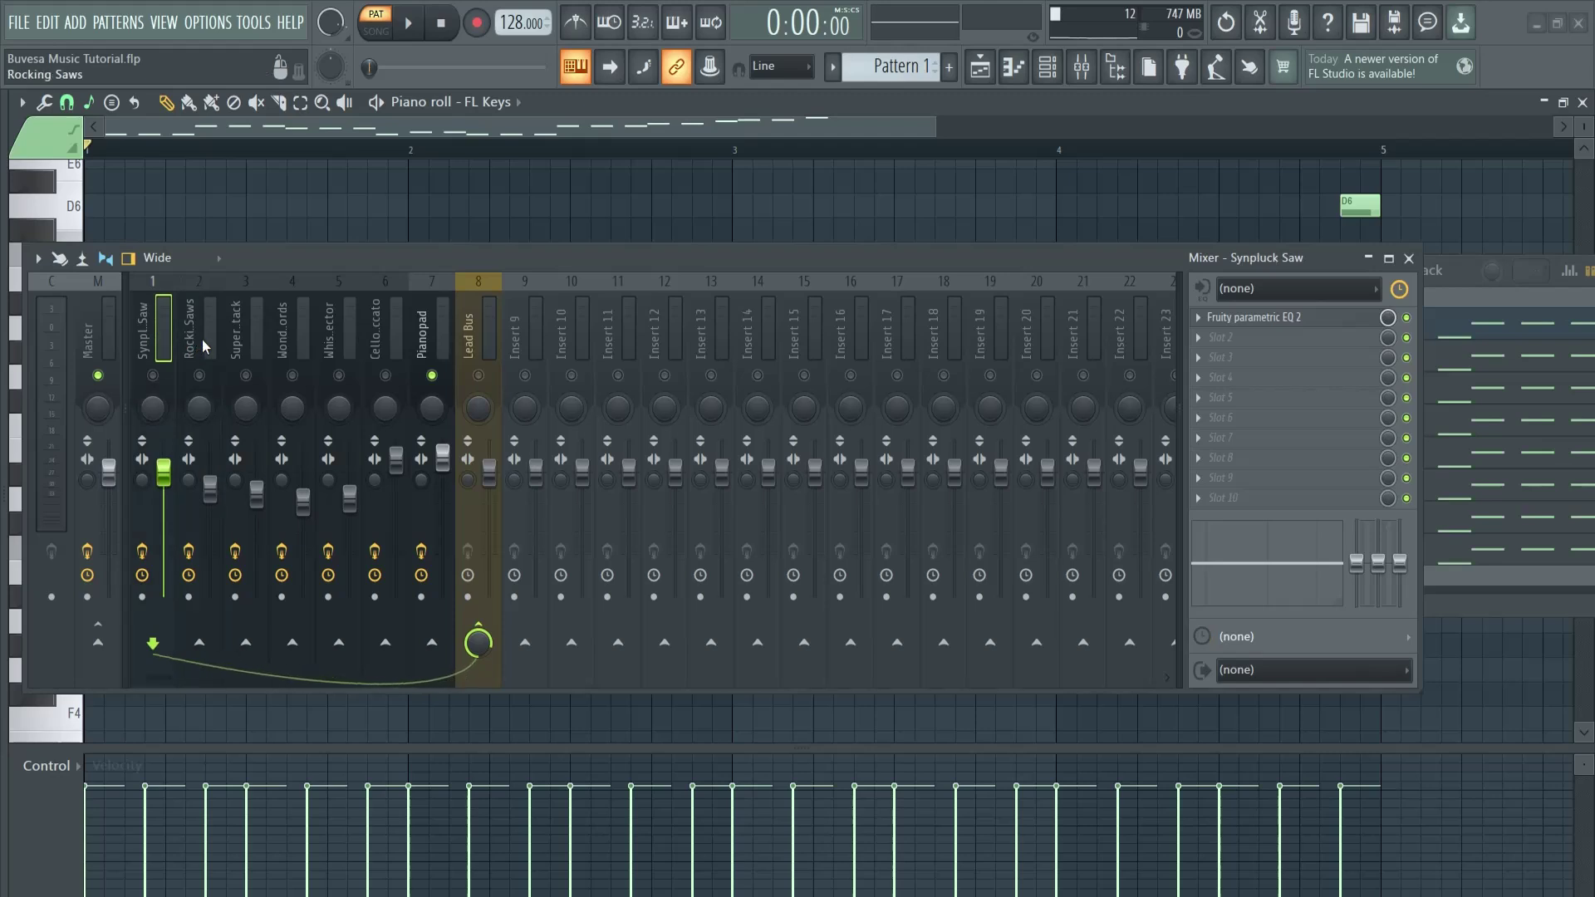
{"action": "left_click", "coordinate": [211, 340]}
{"action": "left_click", "coordinate": [258, 341]}
{"action": "left_click", "coordinate": [304, 341]}
{"action": "left_click", "coordinate": [352, 336]}
{"action": "left_click", "coordinate": [394, 332]}
{"action": "left_click", "coordinate": [440, 341]}
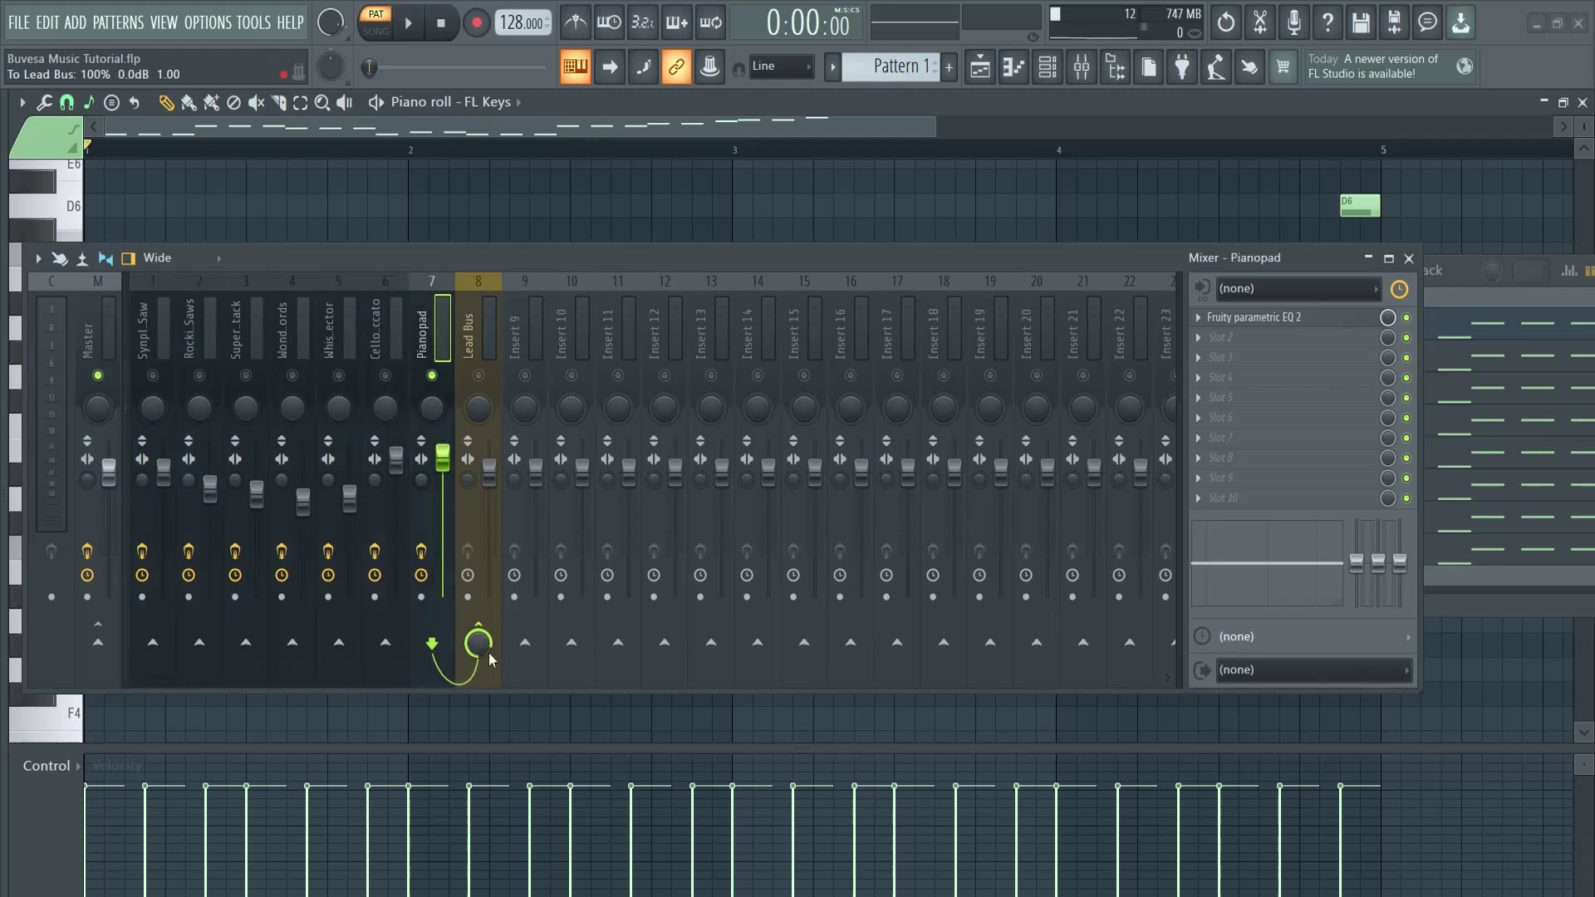
{"action": "left_click", "coordinate": [485, 332]}
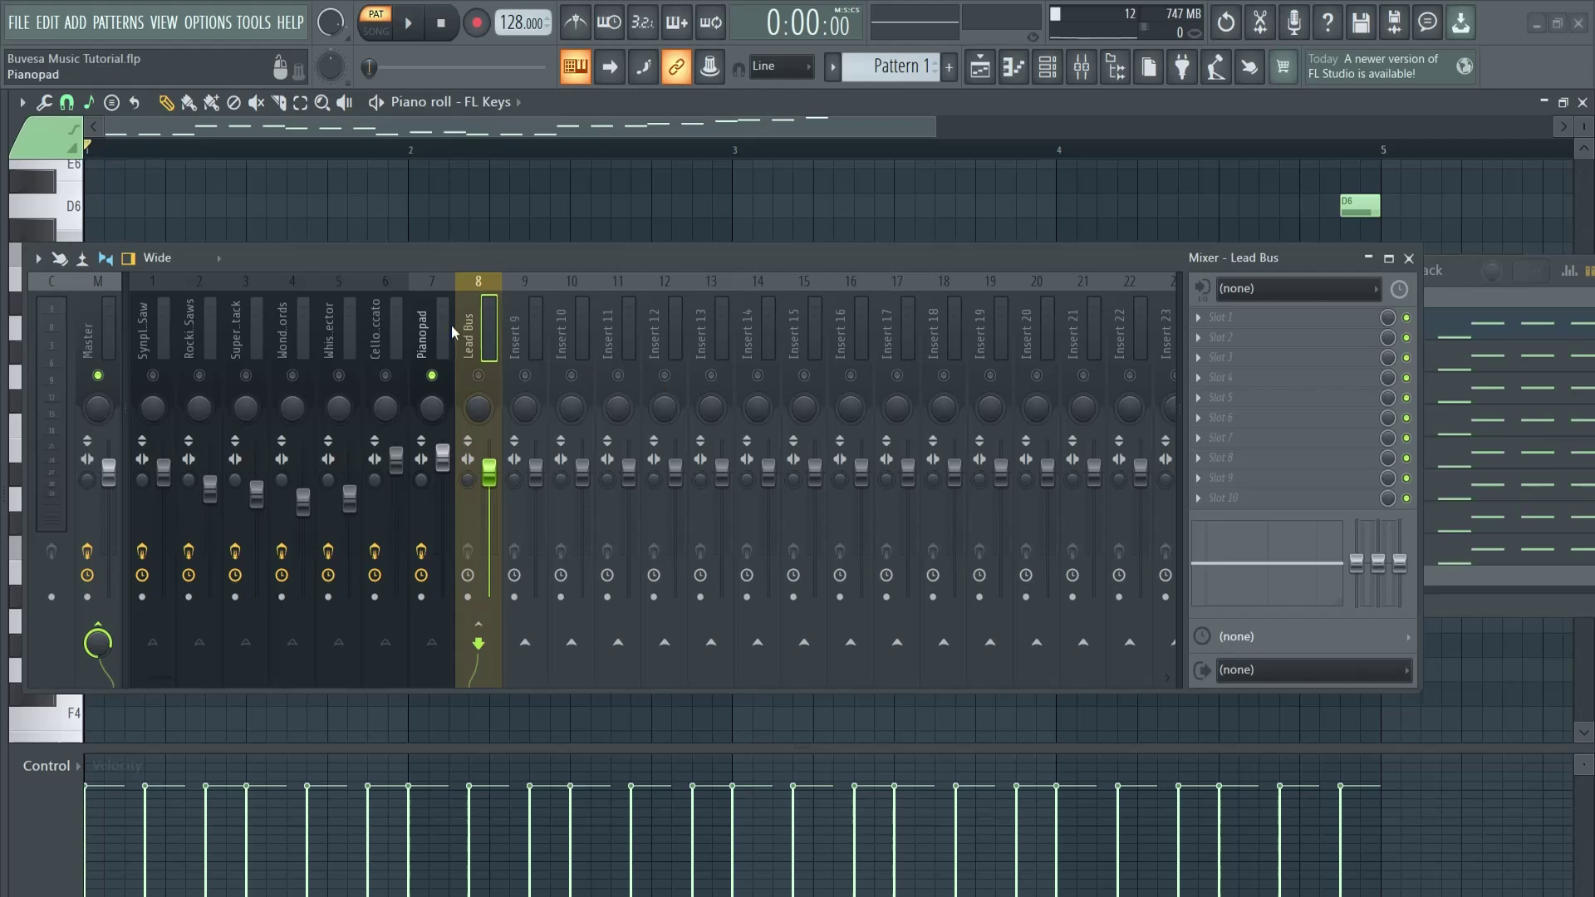
{"action": "key", "text": "space"}
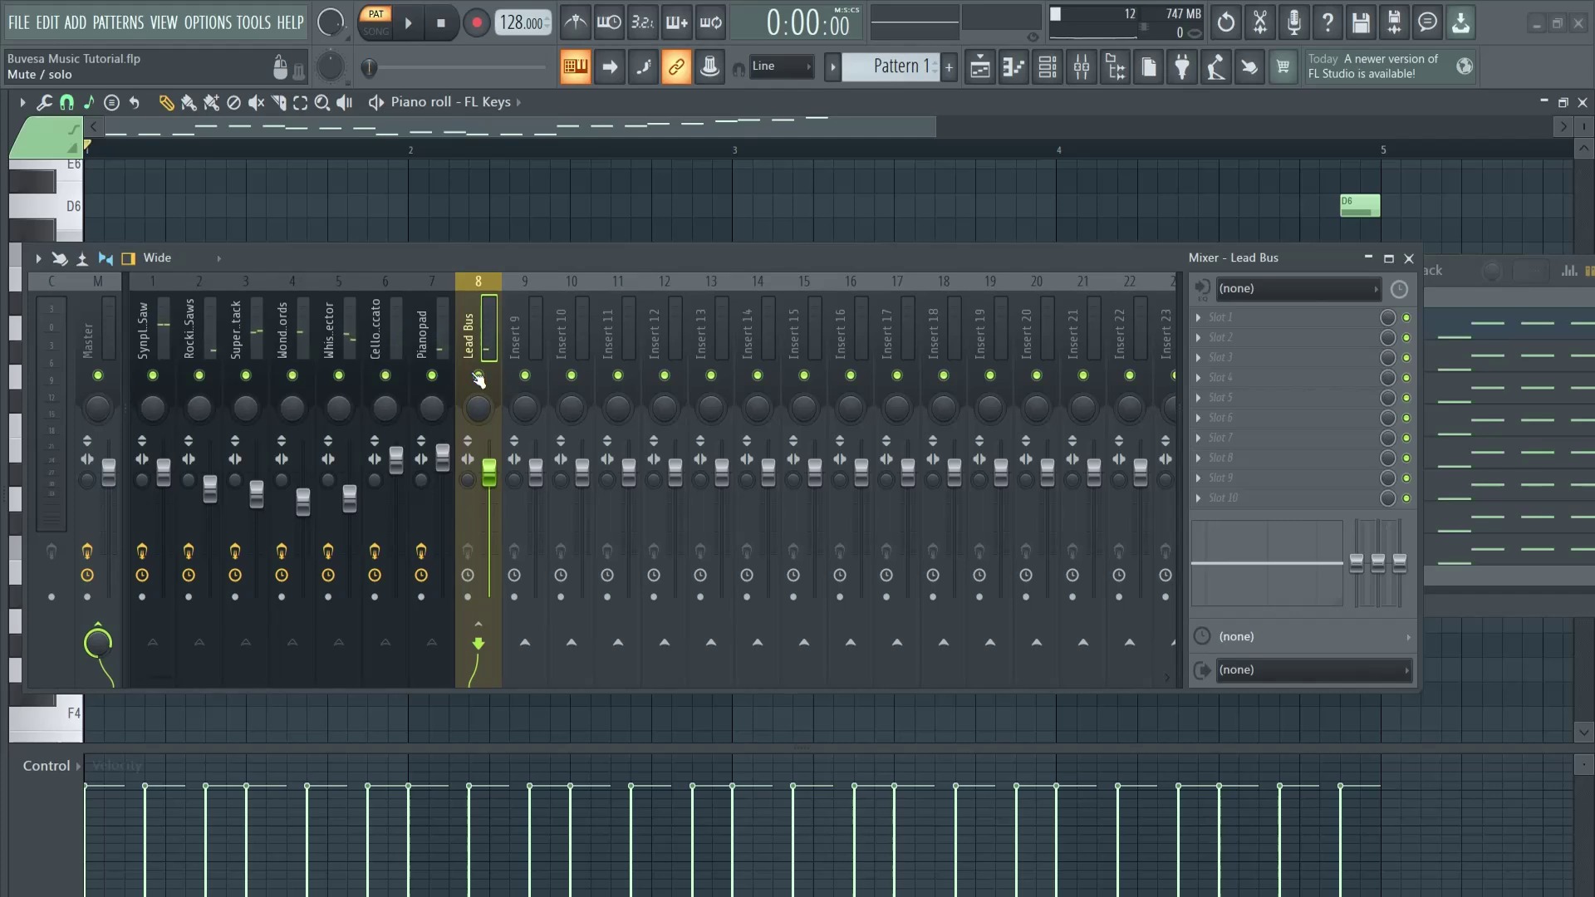
- Load Fruity Reeverb 2 on the Lead Bus with a wider room size and slightly higher wet level
{"action": "key", "text": "space"}
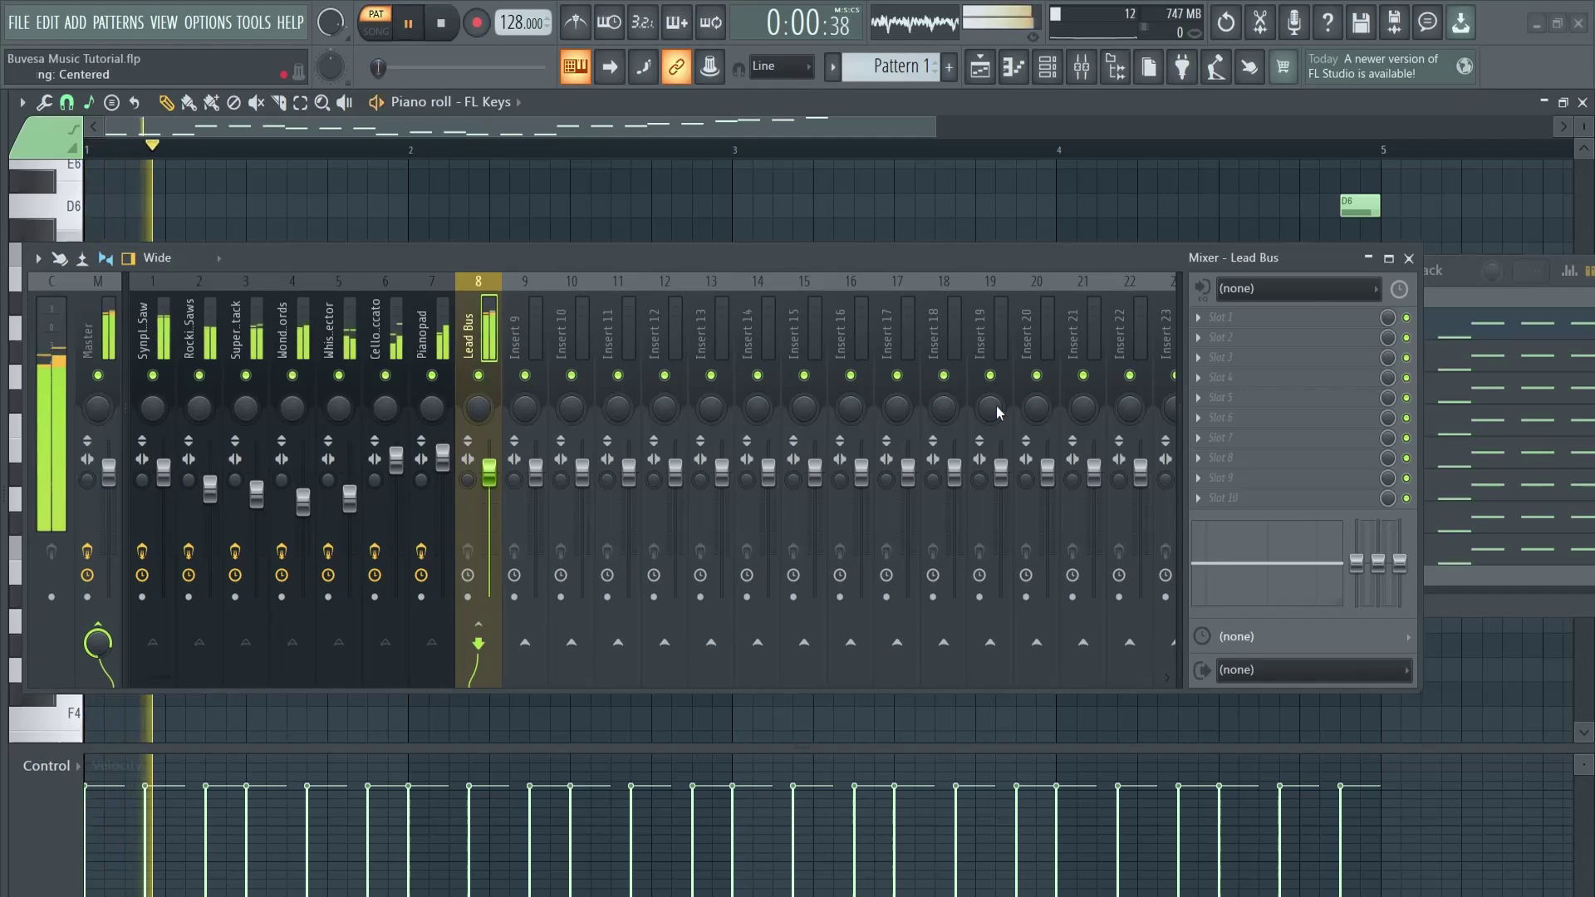
{"action": "key", "text": "space"}
{"action": "left_click", "coordinate": [1224, 318]}
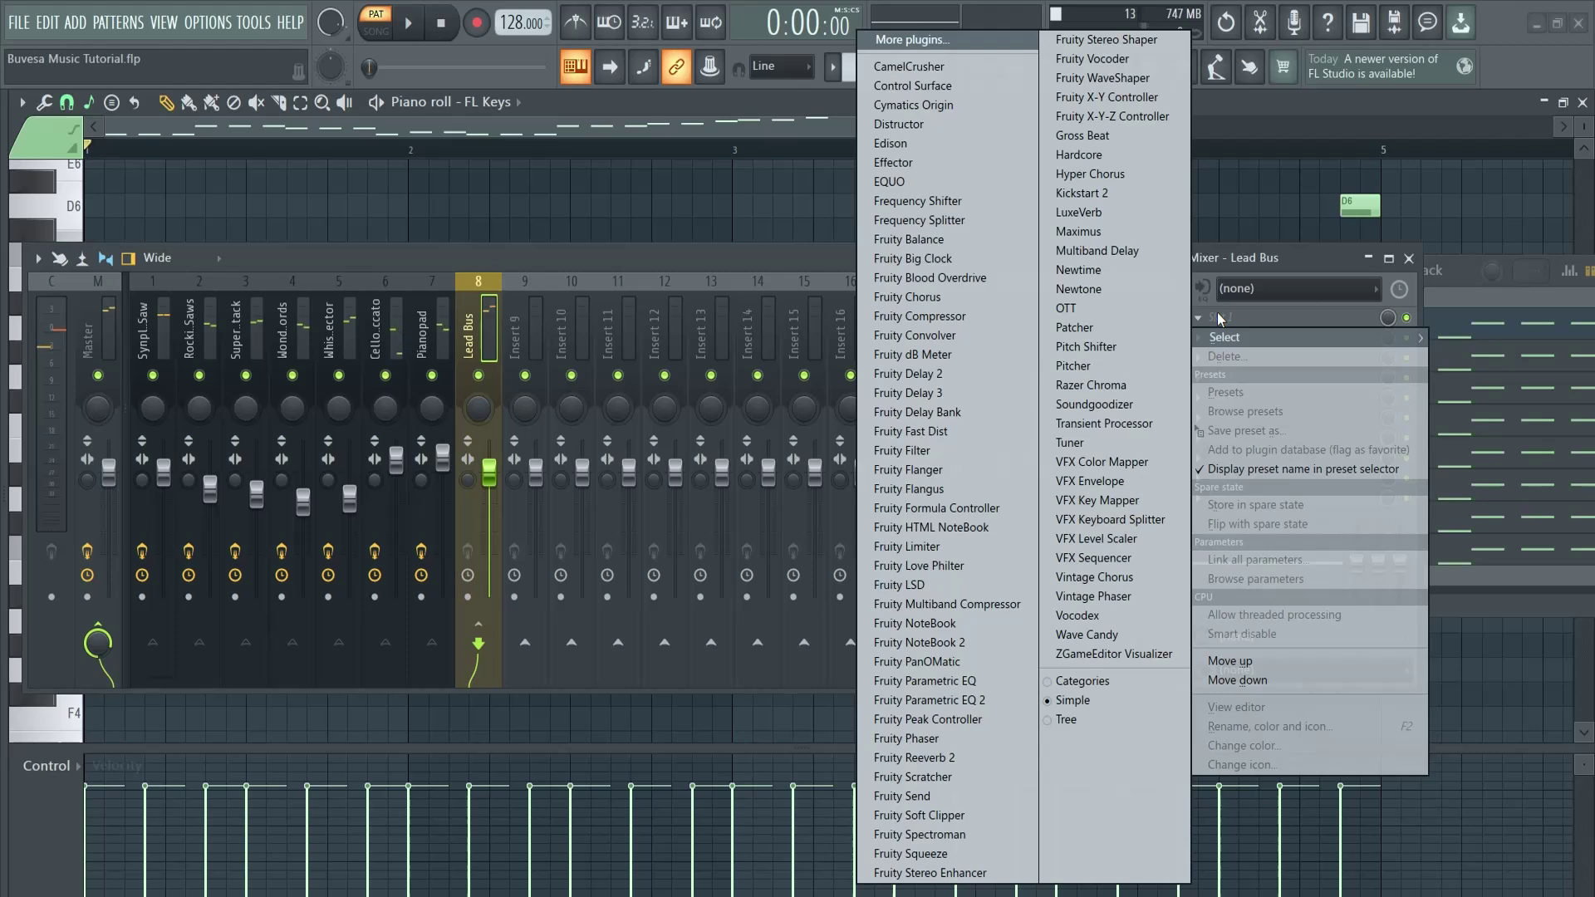
{"action": "left_click", "coordinate": [941, 759]}
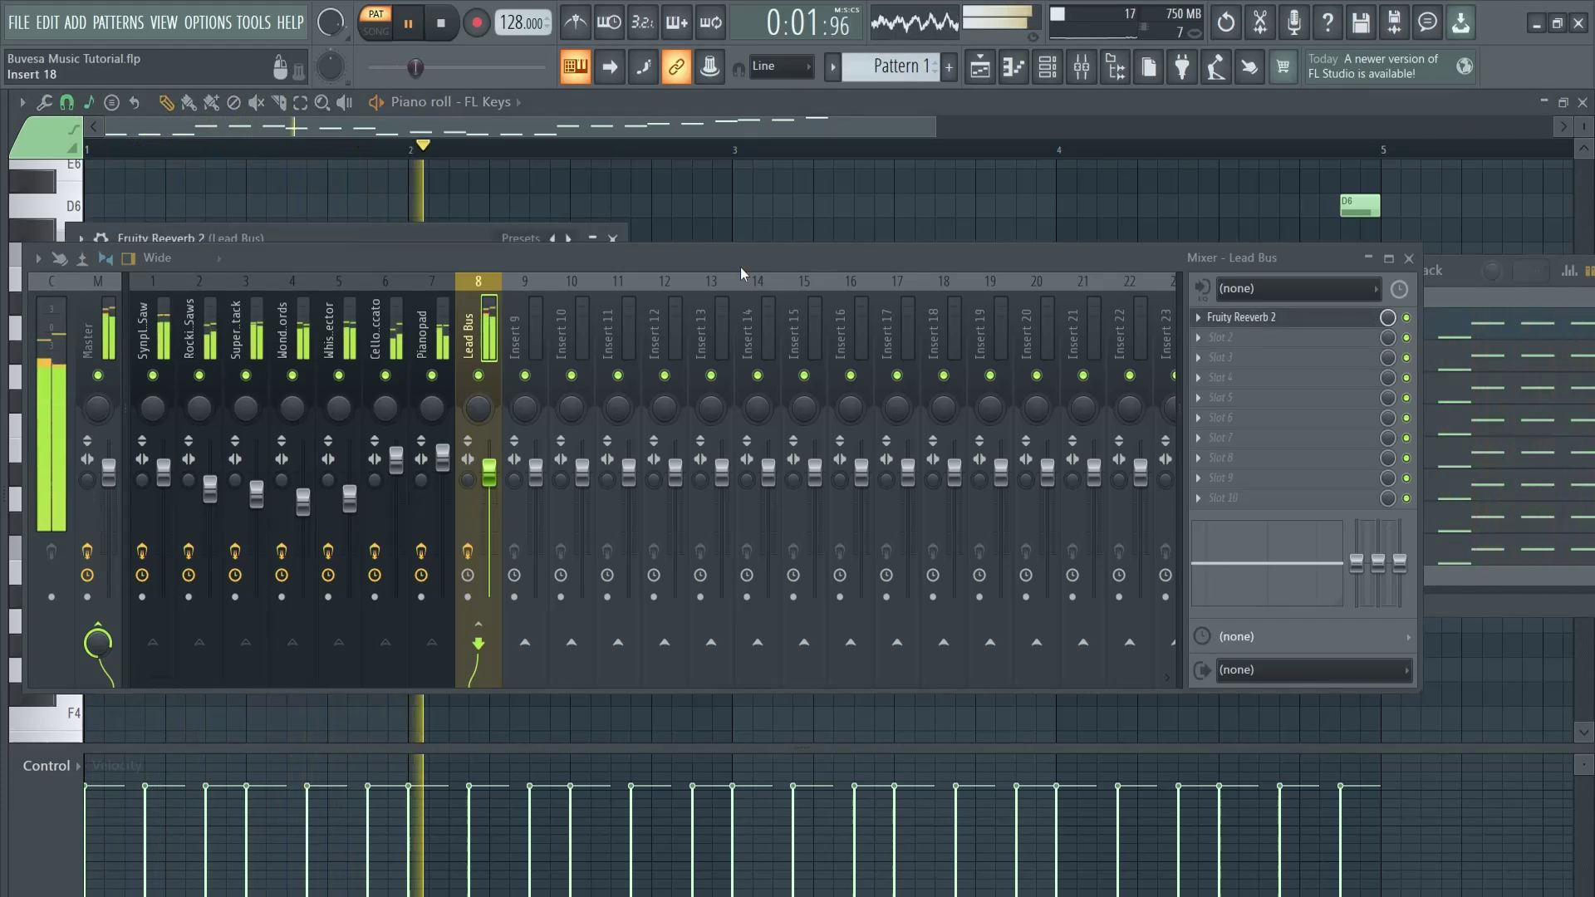
{"action": "left_click_drag", "start_coordinate": [726, 269], "coordinate": [725, 428]}
{"action": "left_click_drag", "start_coordinate": [441, 214], "coordinate": [663, 170]}
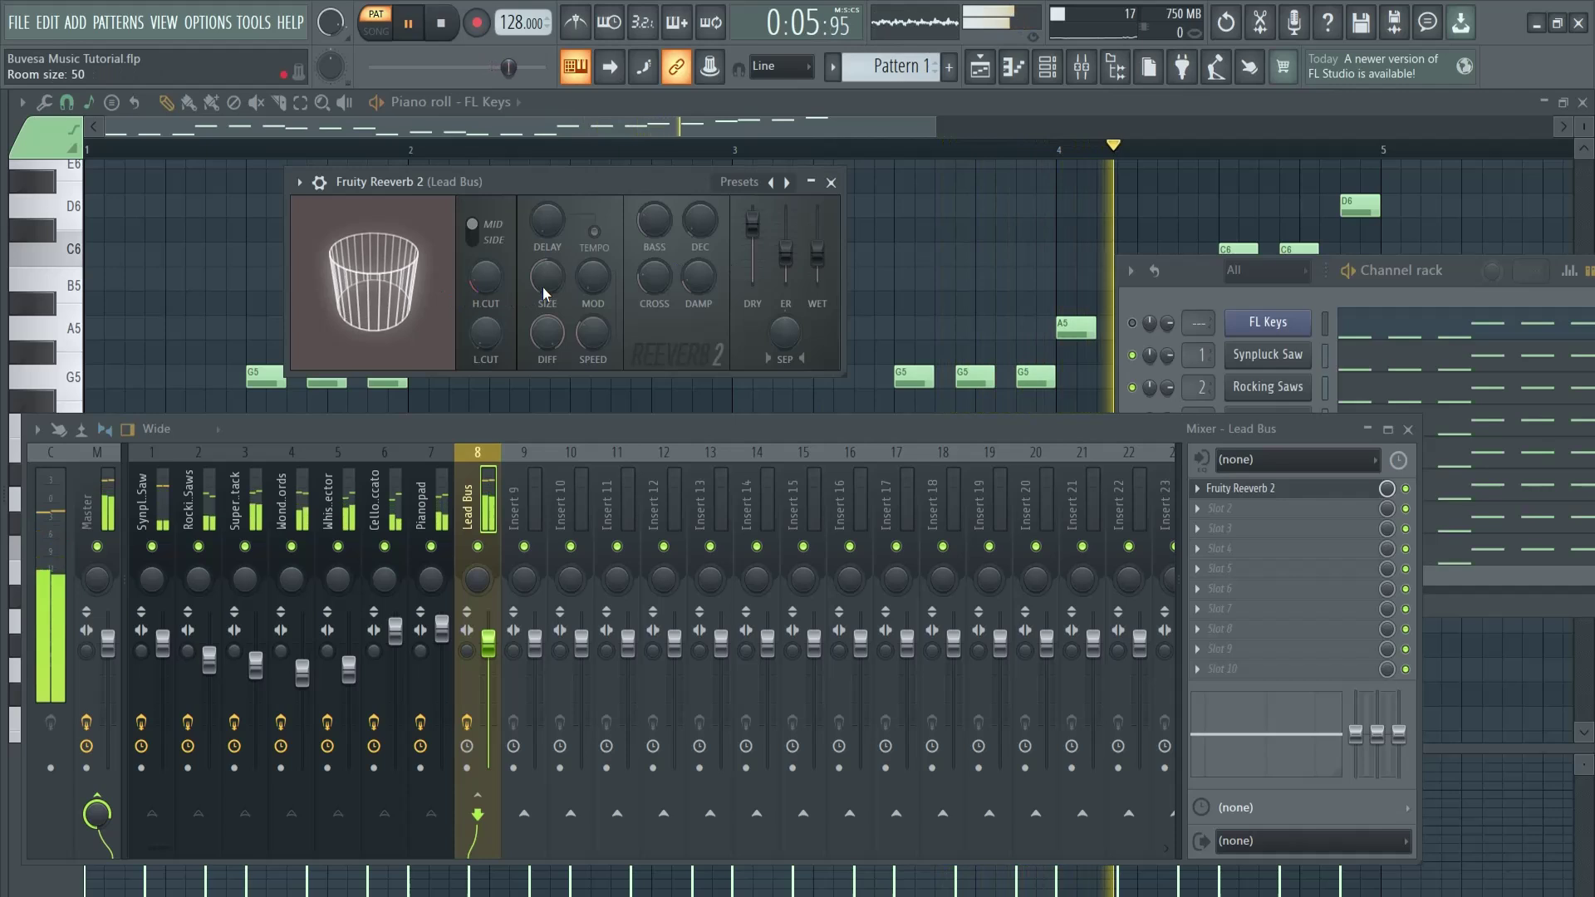
{"action": "left_click_drag", "start_coordinate": [546, 291], "coordinate": [545, 256]}
{"action": "left_click_drag", "start_coordinate": [818, 253], "coordinate": [826, 250]}
{"action": "left_click", "coordinate": [1405, 489]}
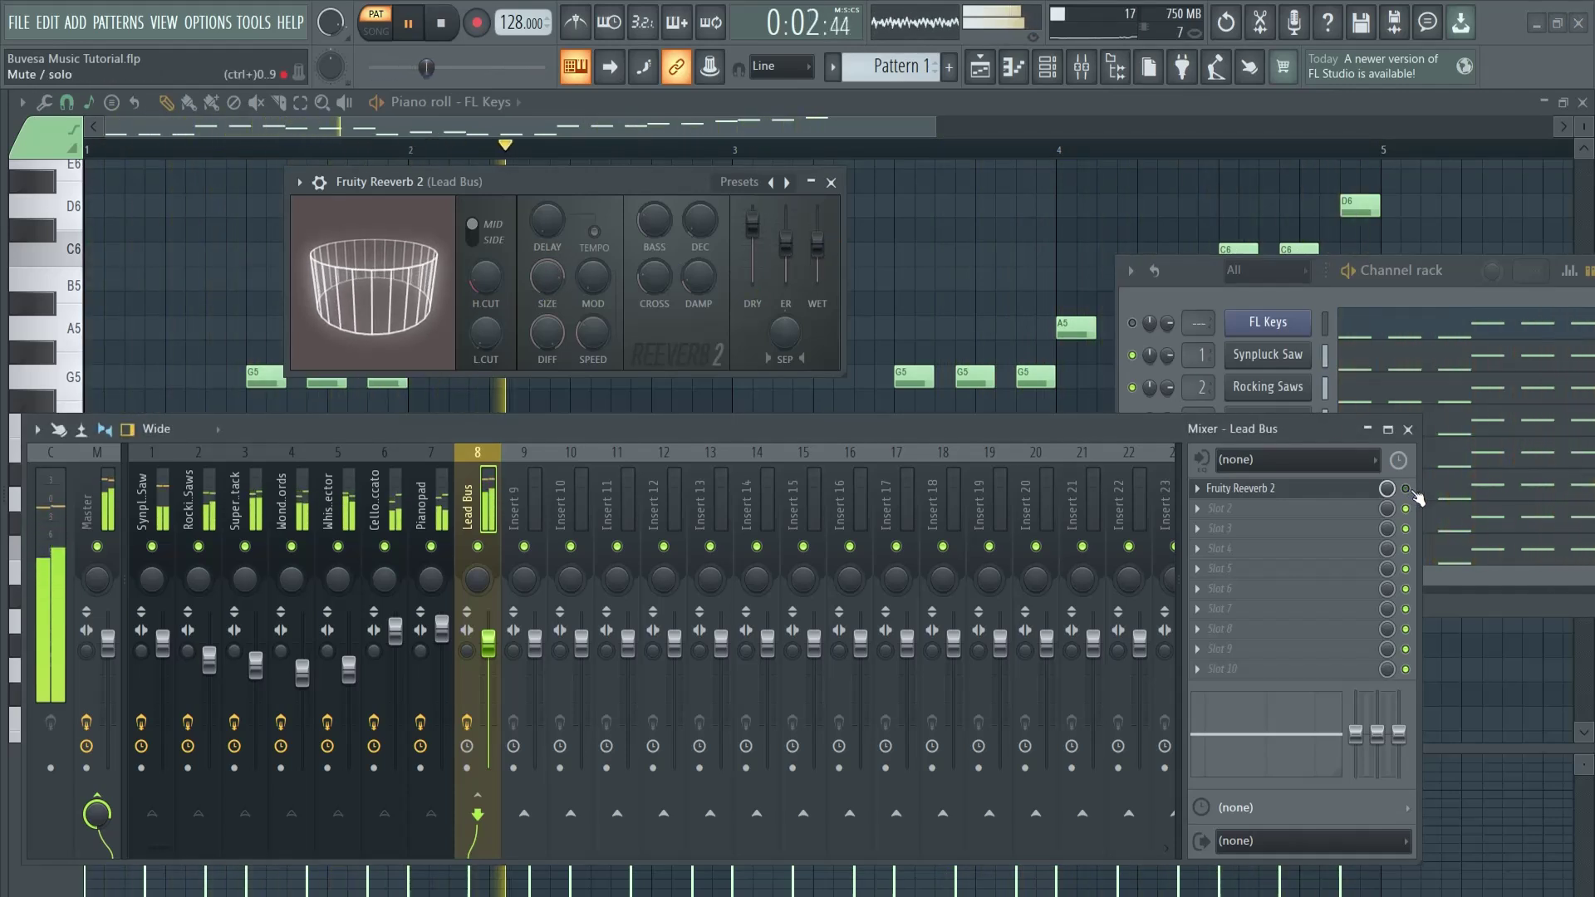
{"action": "left_click", "coordinate": [1406, 489]}
- Load Fruity Delay 3 into the Lead Bus's second slot and play to hear it
{"action": "key", "text": "space"}
{"action": "right_click", "coordinate": [1209, 518]}
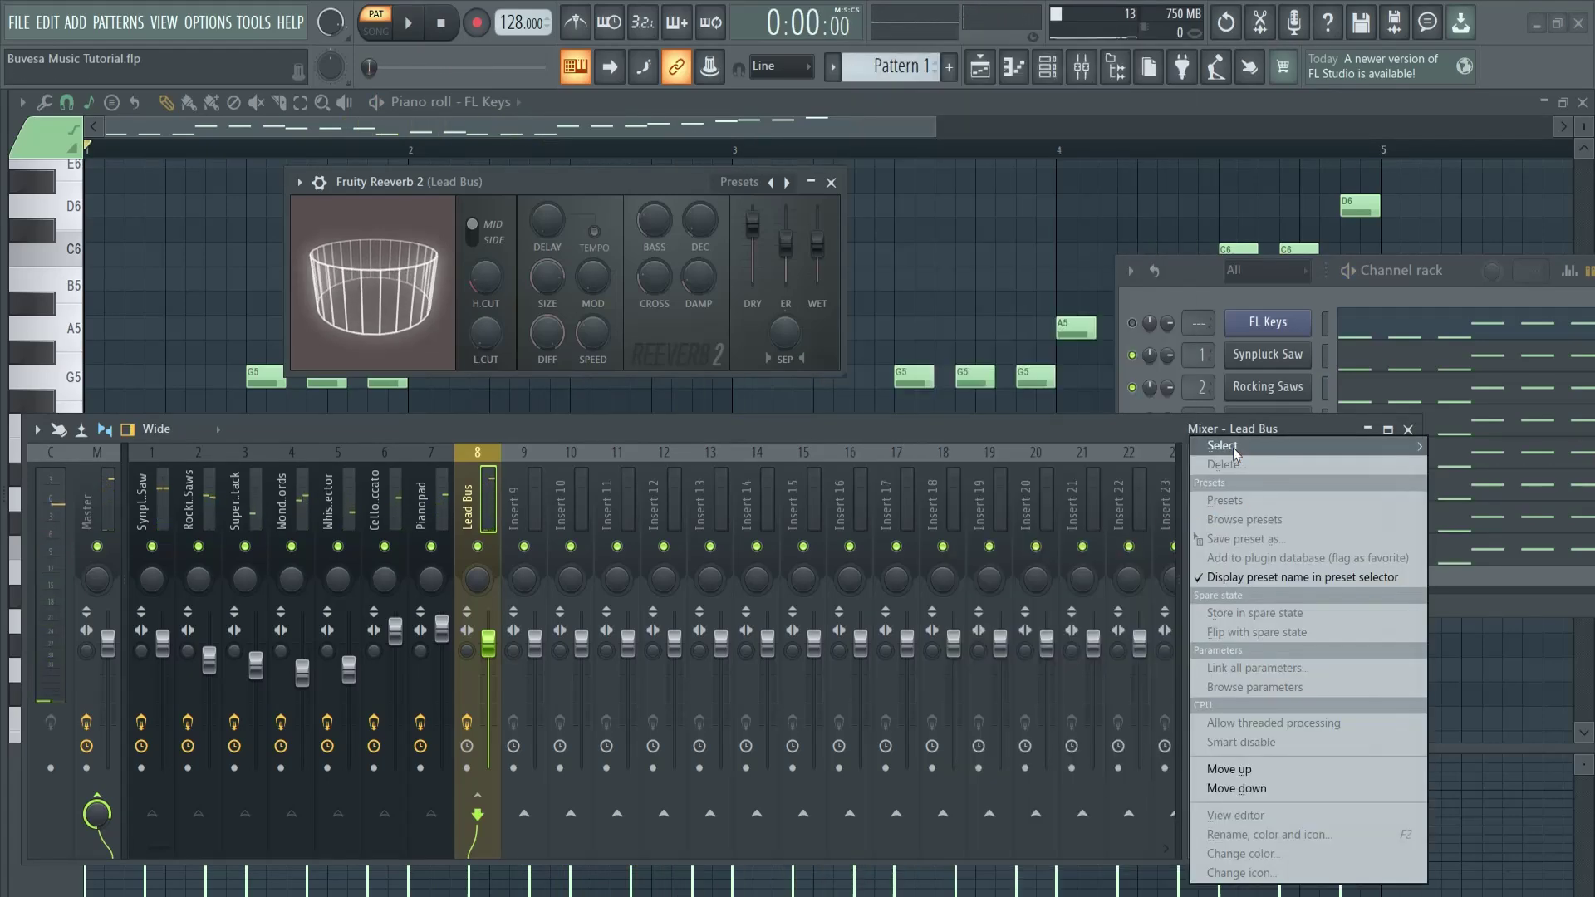
{"action": "mouse_move", "coordinate": [1238, 446]}
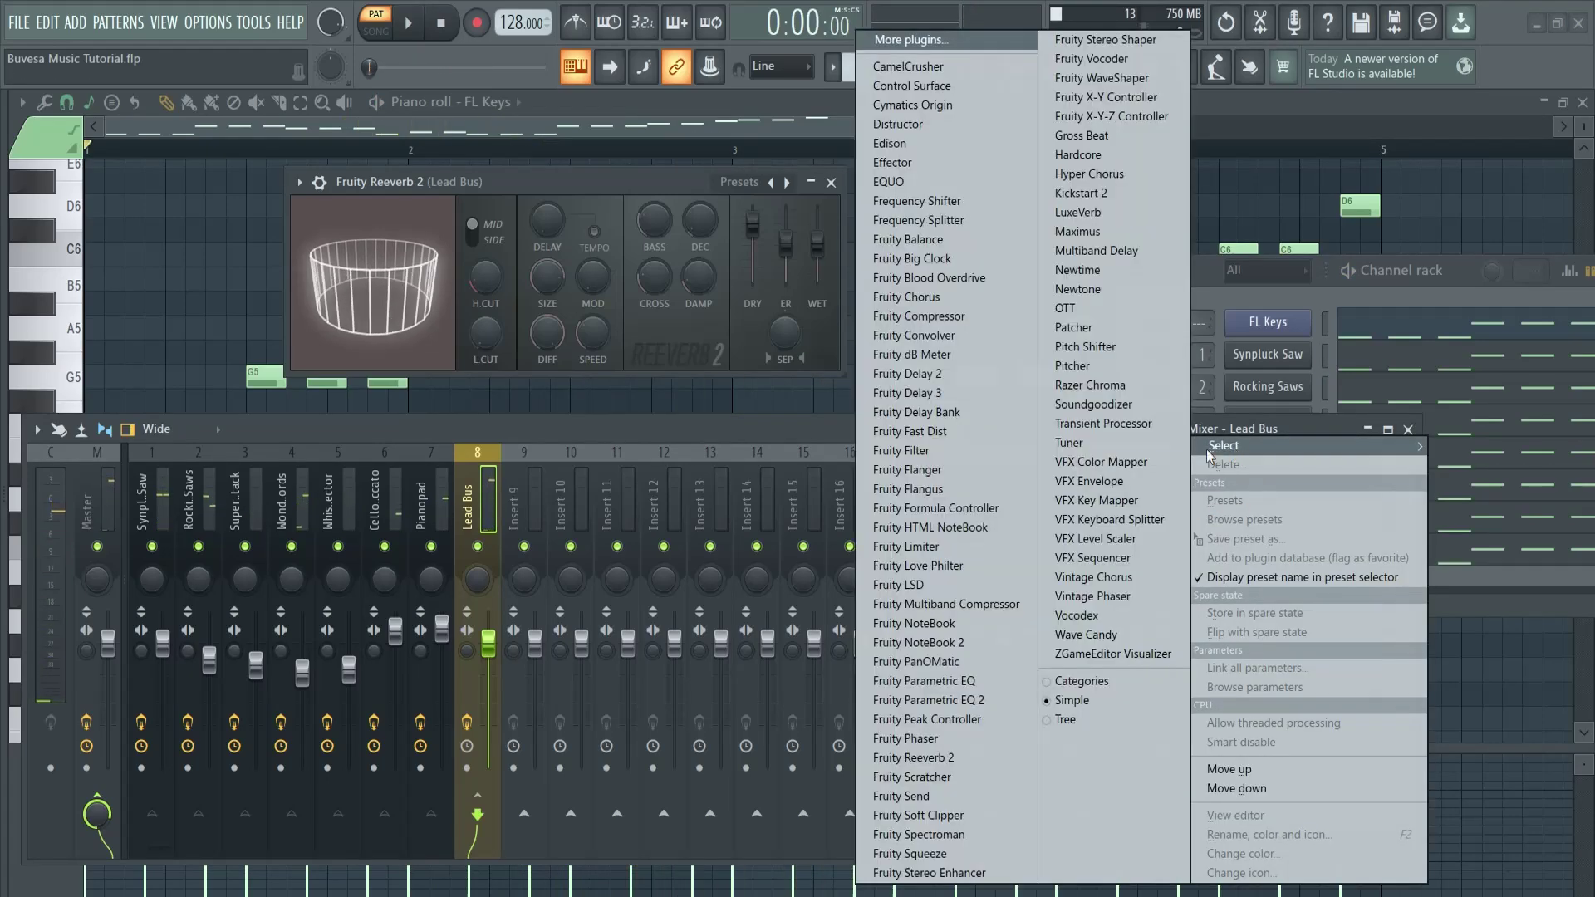
{"action": "left_click", "coordinate": [958, 392]}
{"action": "key", "text": "space"}
{"action": "left_click_drag", "start_coordinate": [601, 274], "coordinate": [707, 160]}
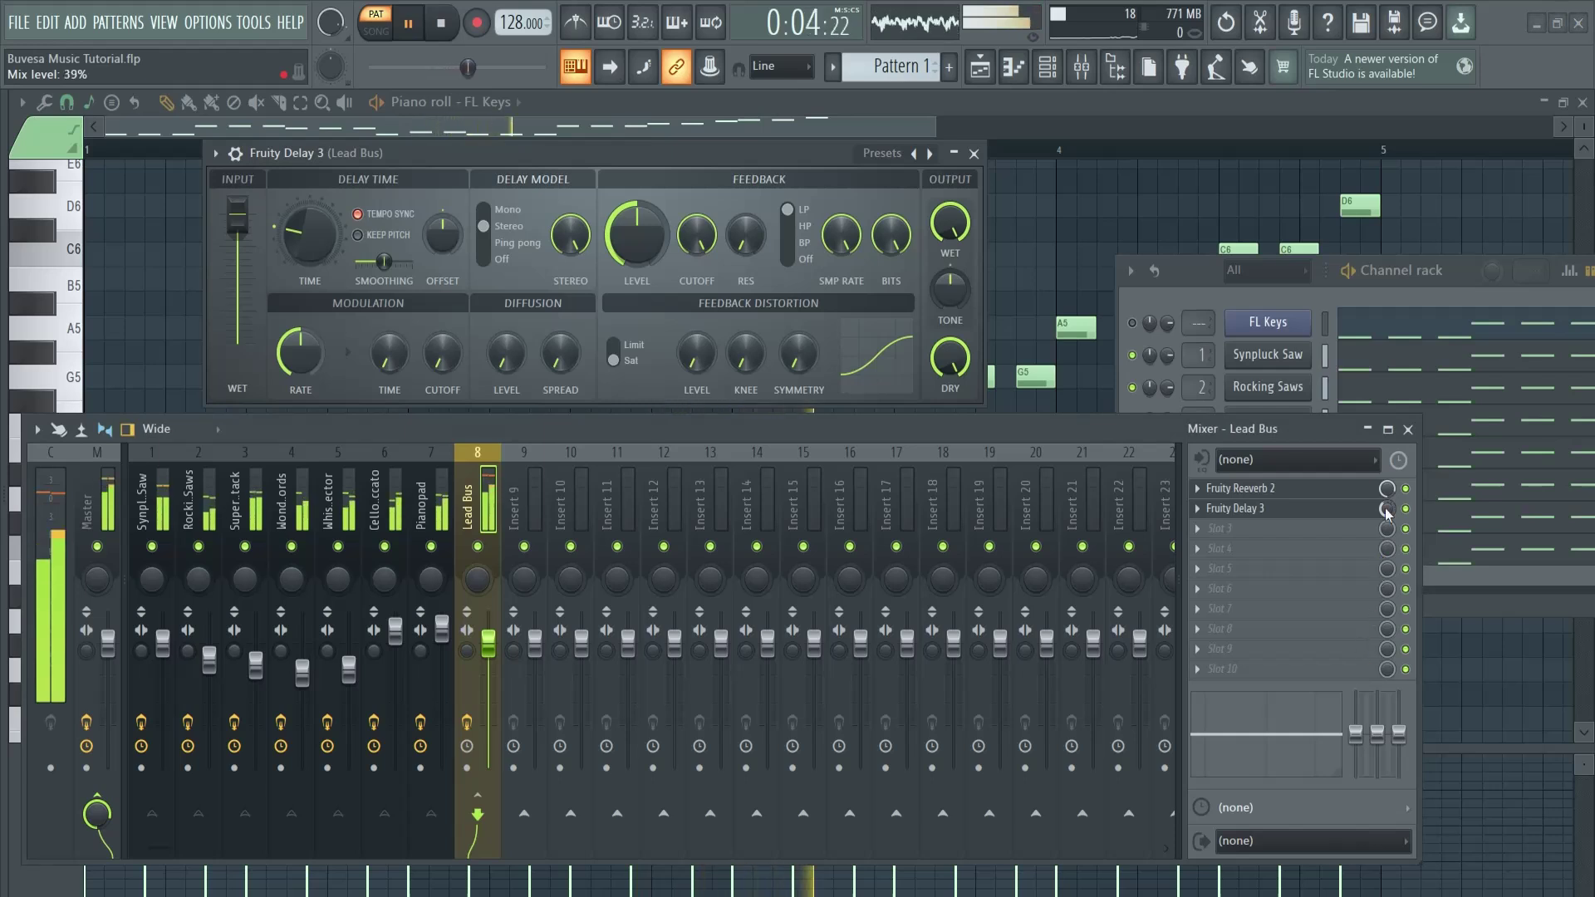
{"action": "key", "text": "space"}
- Load OTT into the third Lead Bus slot with depth lowered to about 18%
{"action": "left_click", "coordinate": [973, 153]}
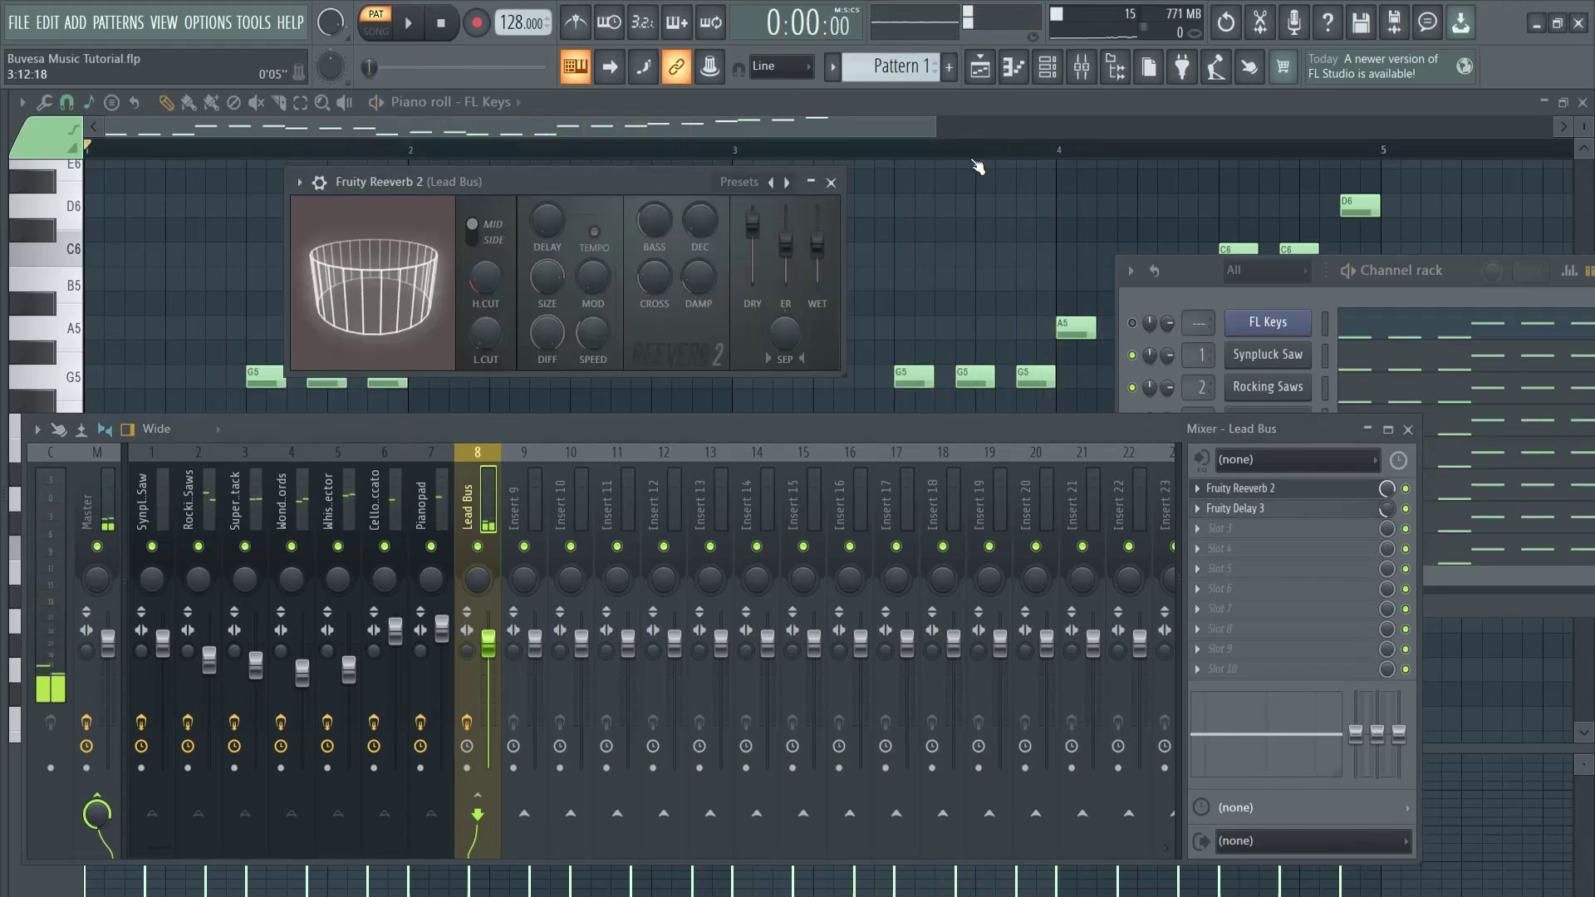
{"action": "left_click", "coordinate": [832, 178]}
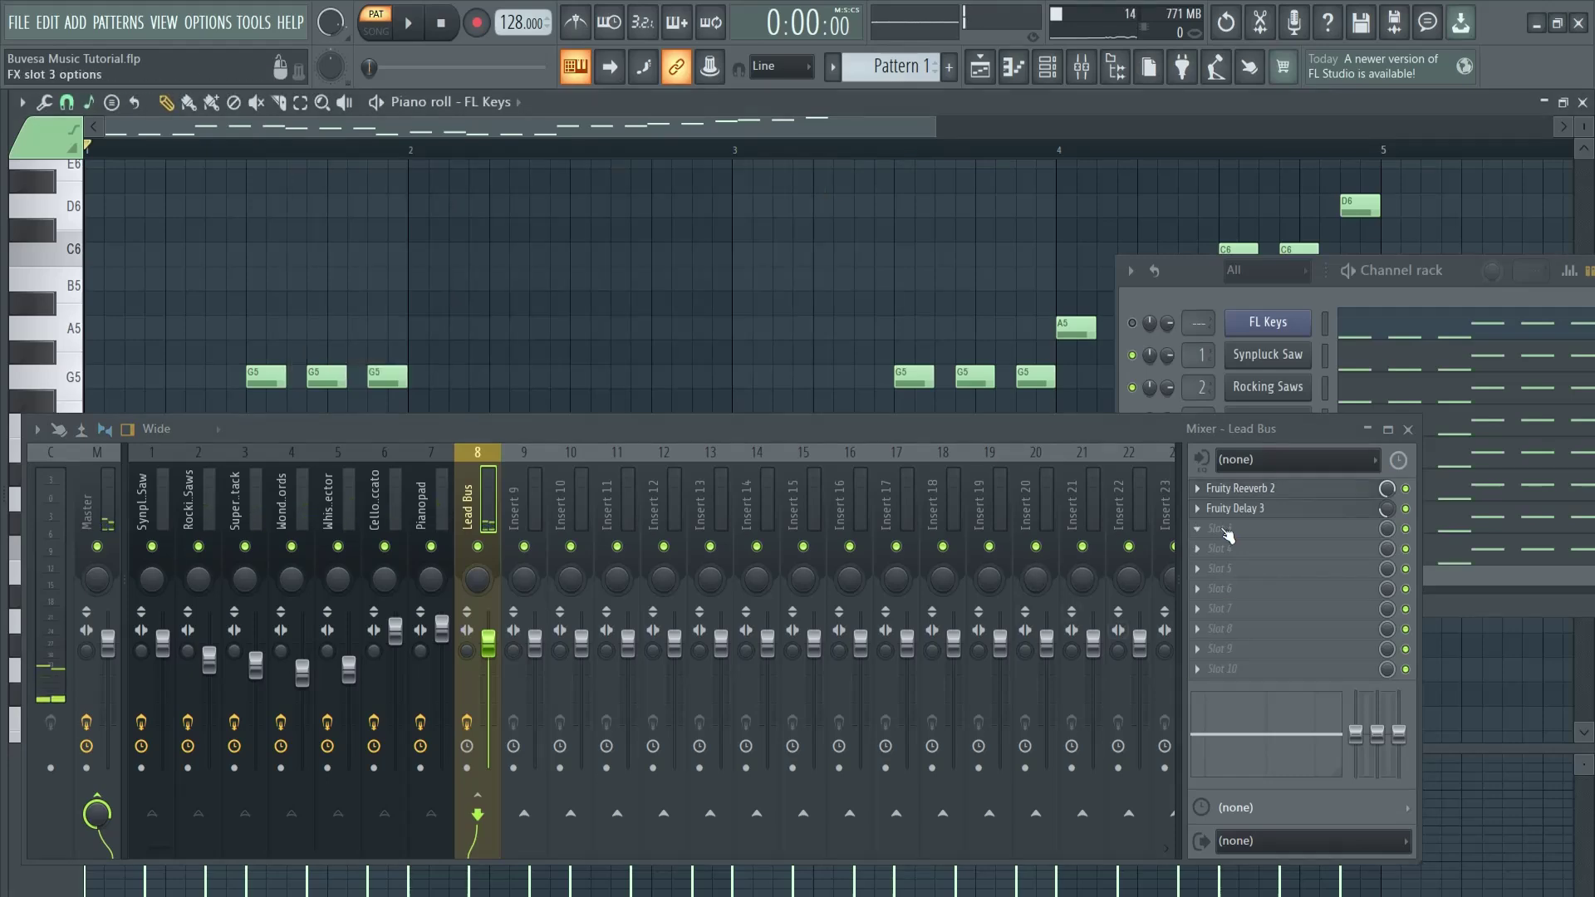
{"action": "key", "text": "space"}
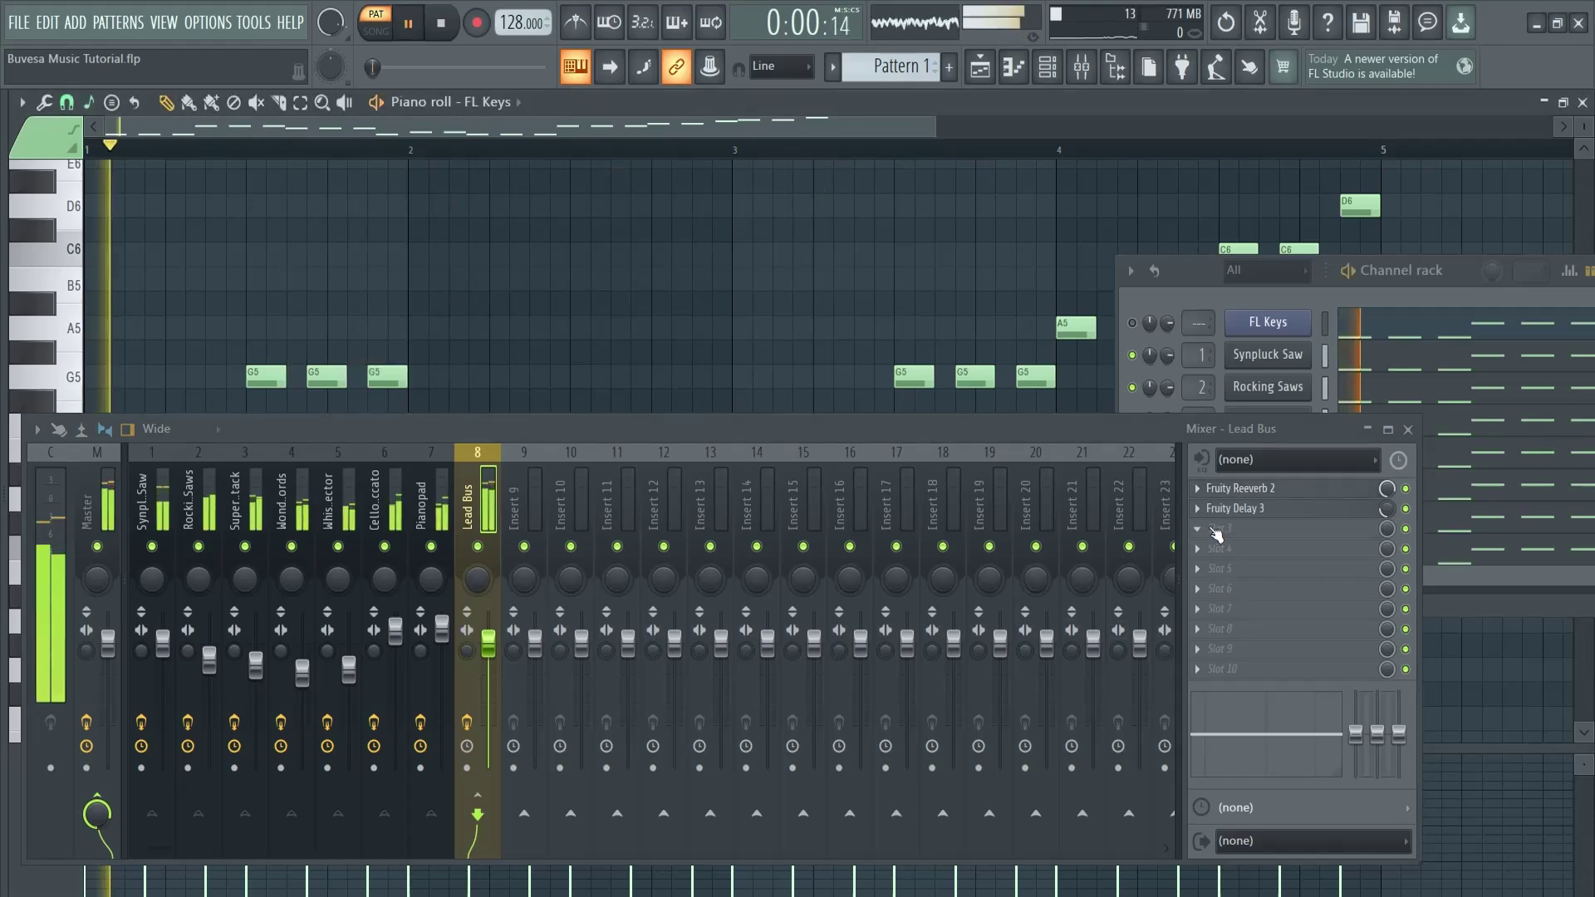
{"action": "left_click", "coordinate": [1217, 531]}
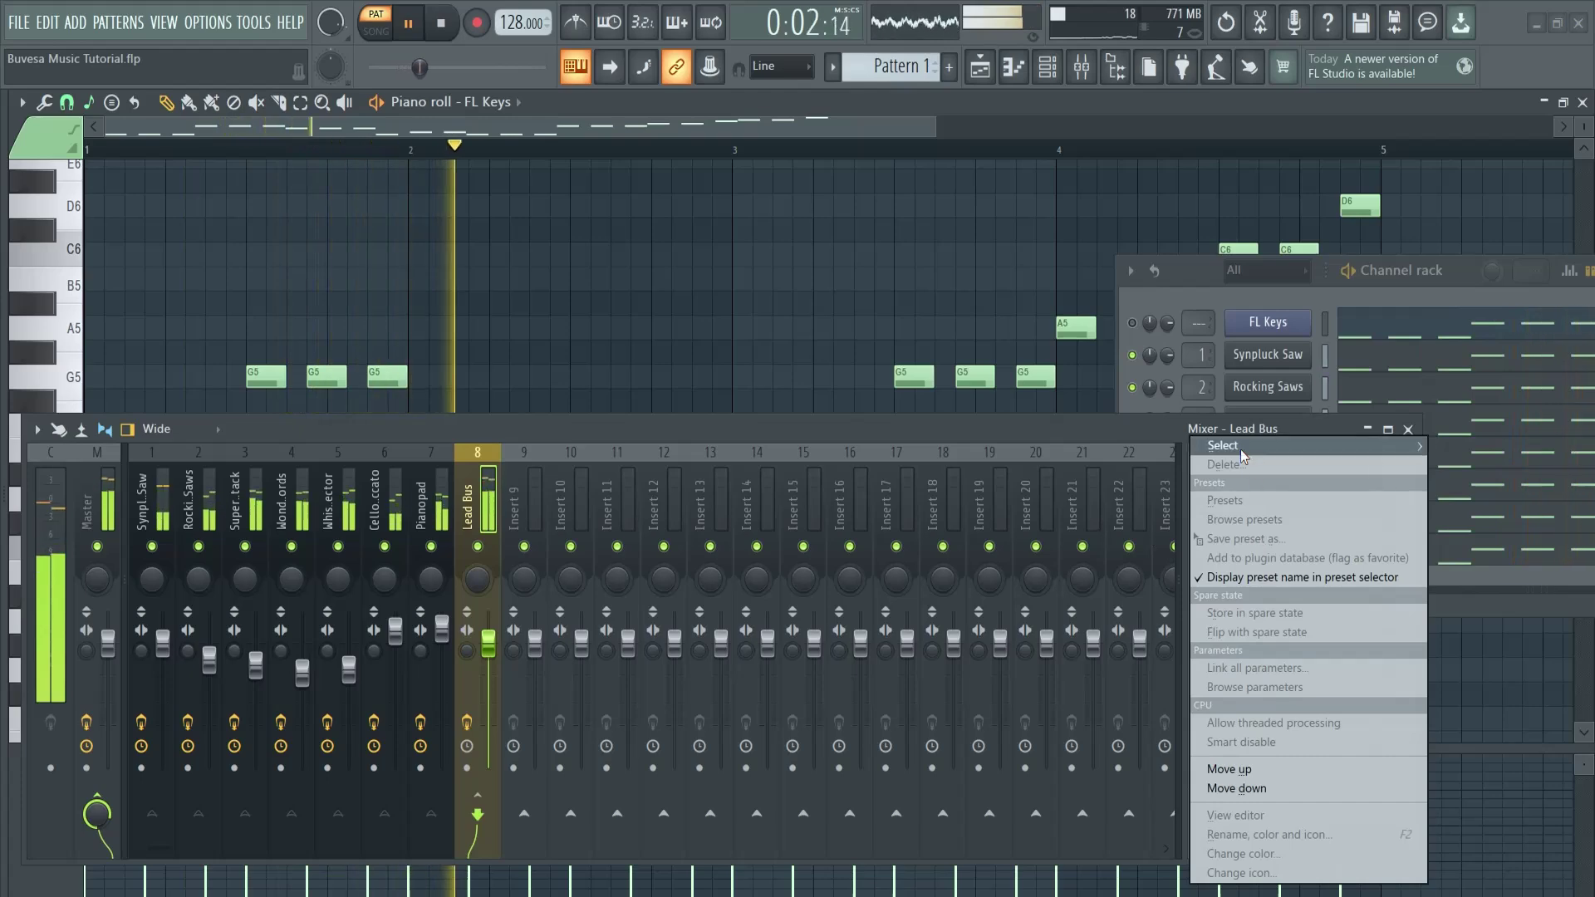
{"action": "mouse_move", "coordinate": [1222, 446]}
{"action": "left_click", "coordinate": [1063, 314]}
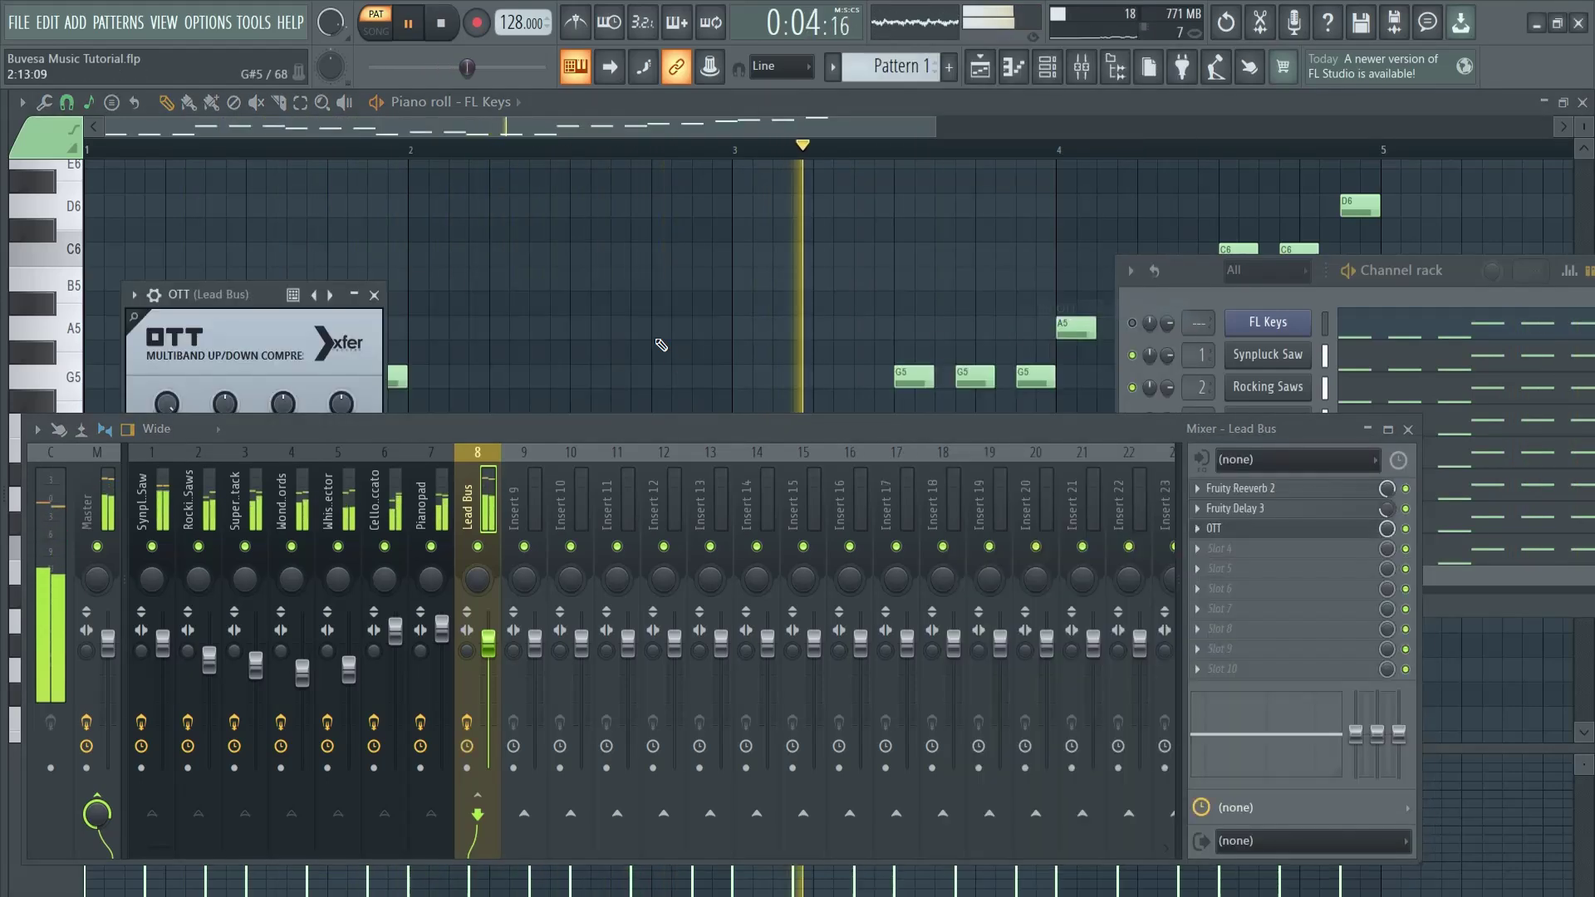
{"action": "left_click_drag", "start_coordinate": [530, 208], "coordinate": [548, 349]}
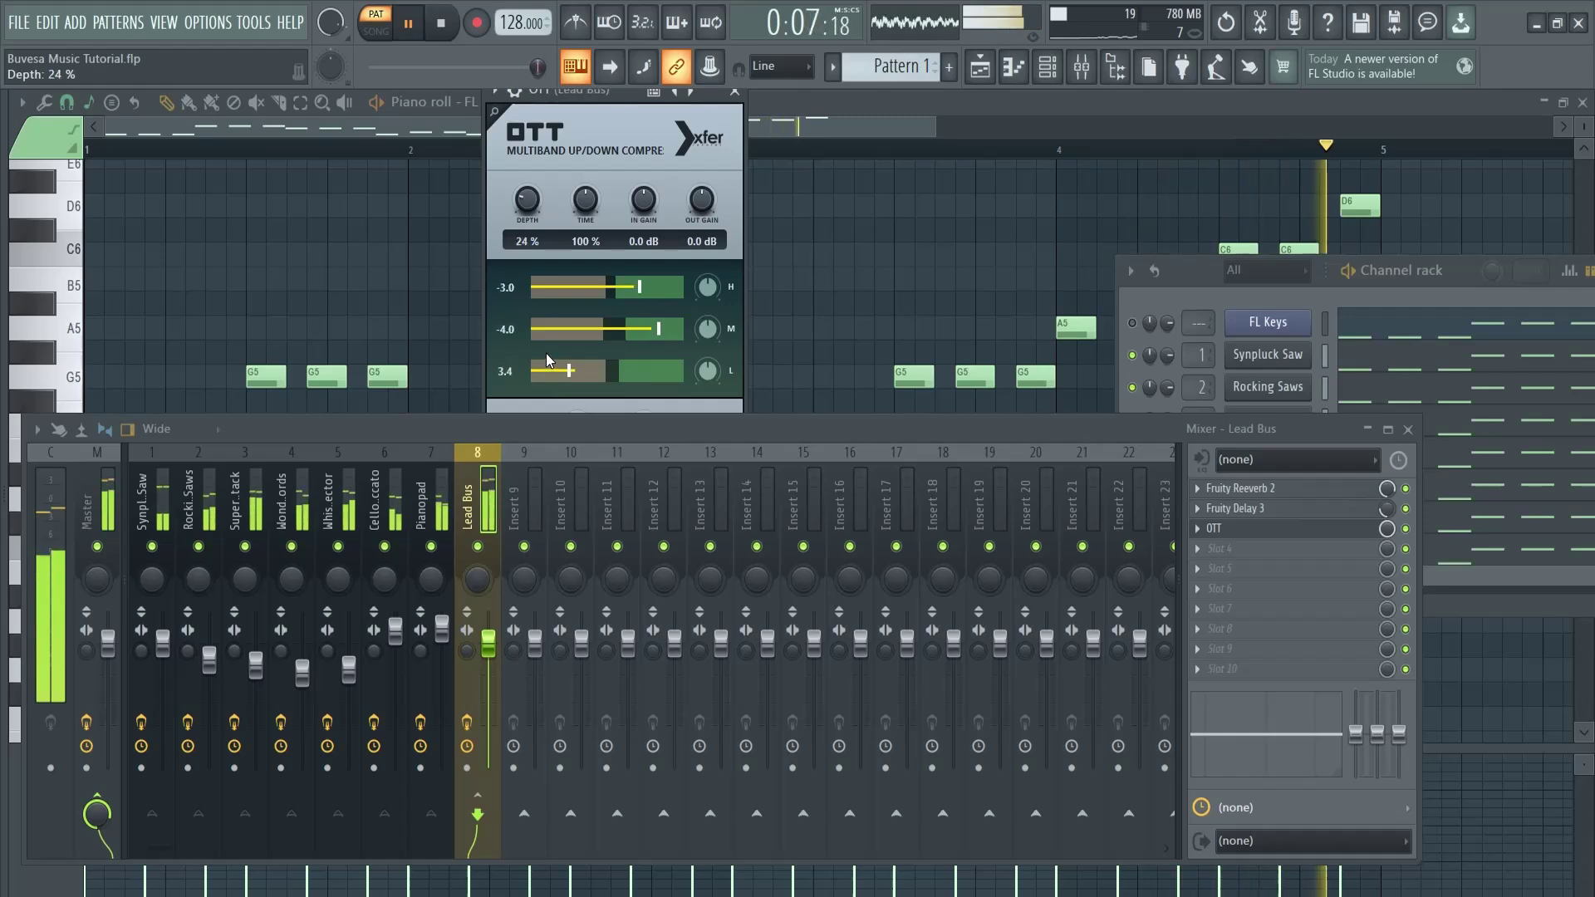
{"action": "left_click", "coordinate": [746, 99]}
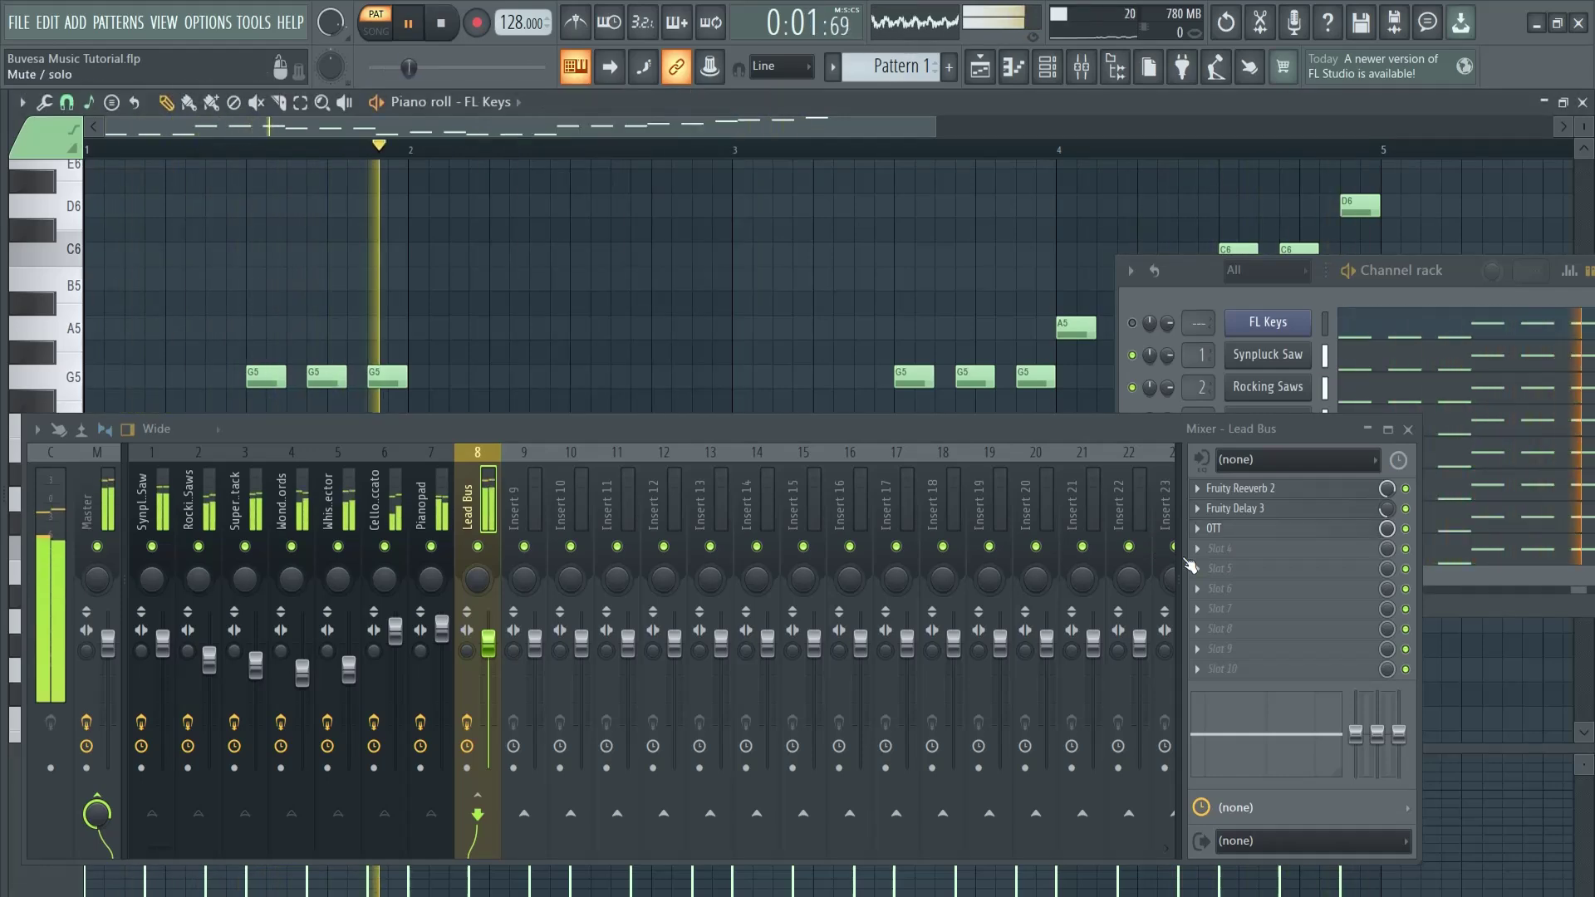
- Add Fruity parametric EQ 2 in slot 4 using the 20Hz + 18kHz cut preset, high-pass raised to about 225 Hz
{"action": "left_click", "coordinate": [1238, 549]}
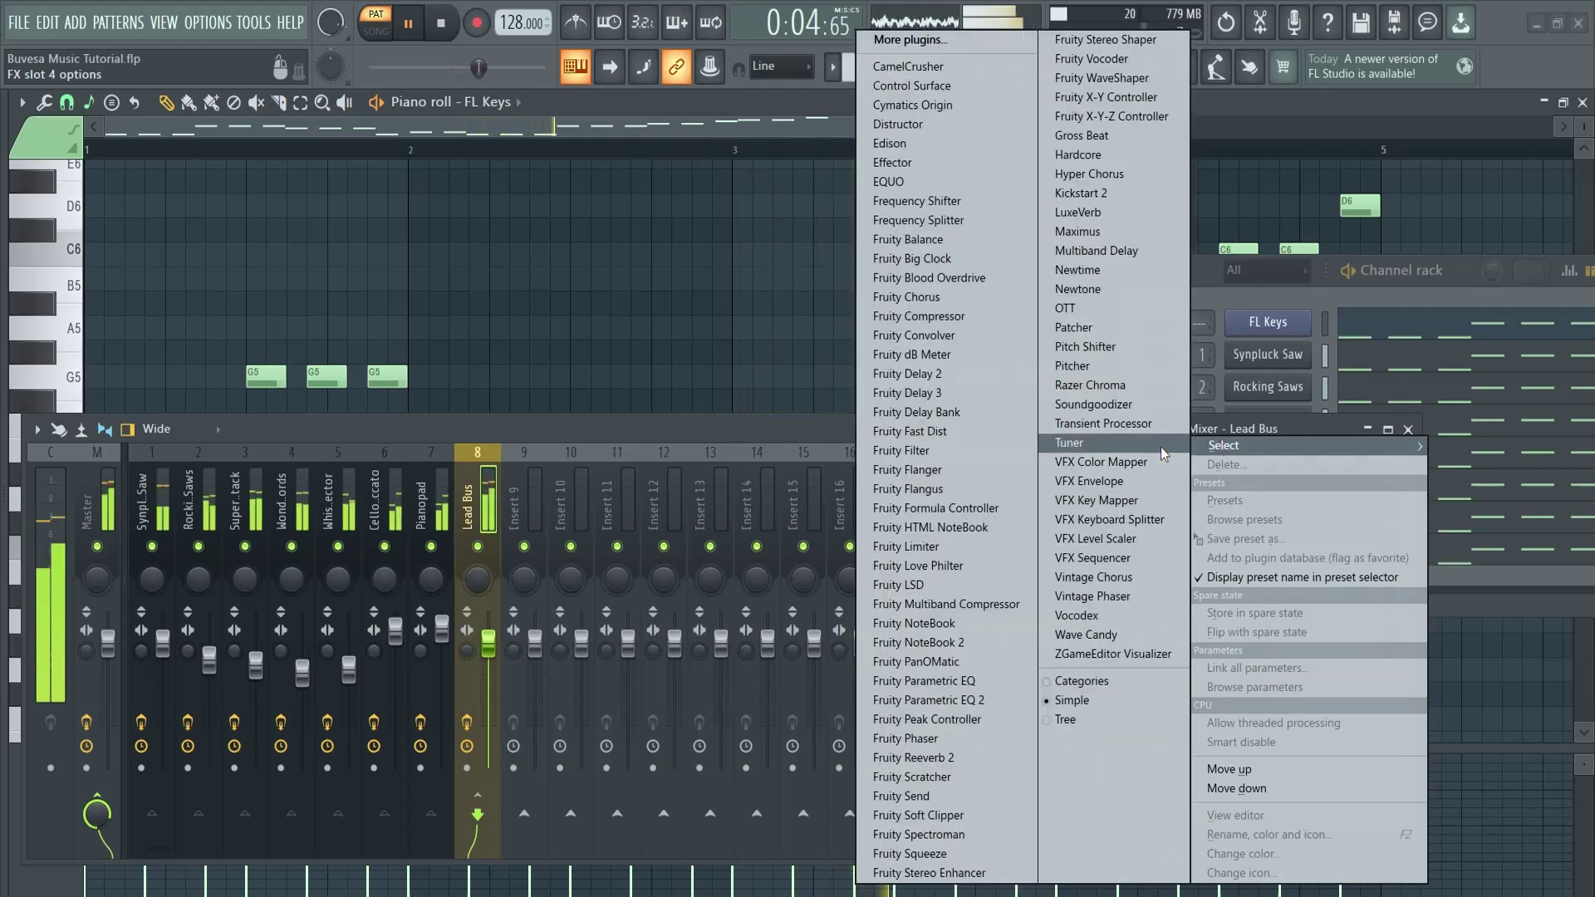
{"action": "left_click", "coordinate": [980, 699]}
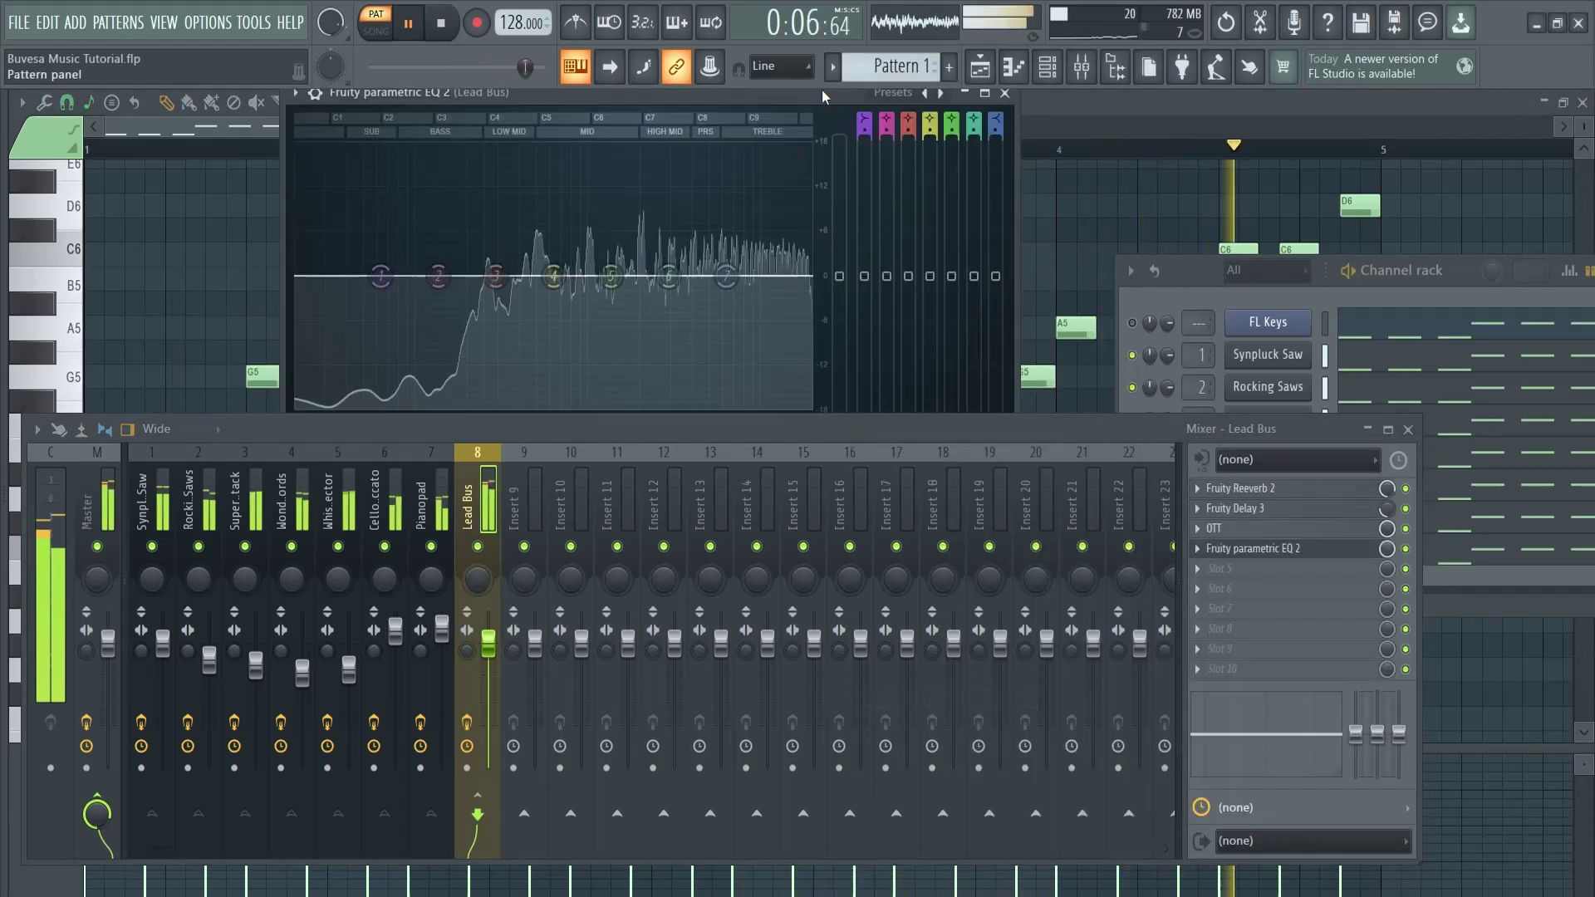
{"action": "left_click", "coordinate": [893, 93]}
{"action": "left_click", "coordinate": [940, 161]}
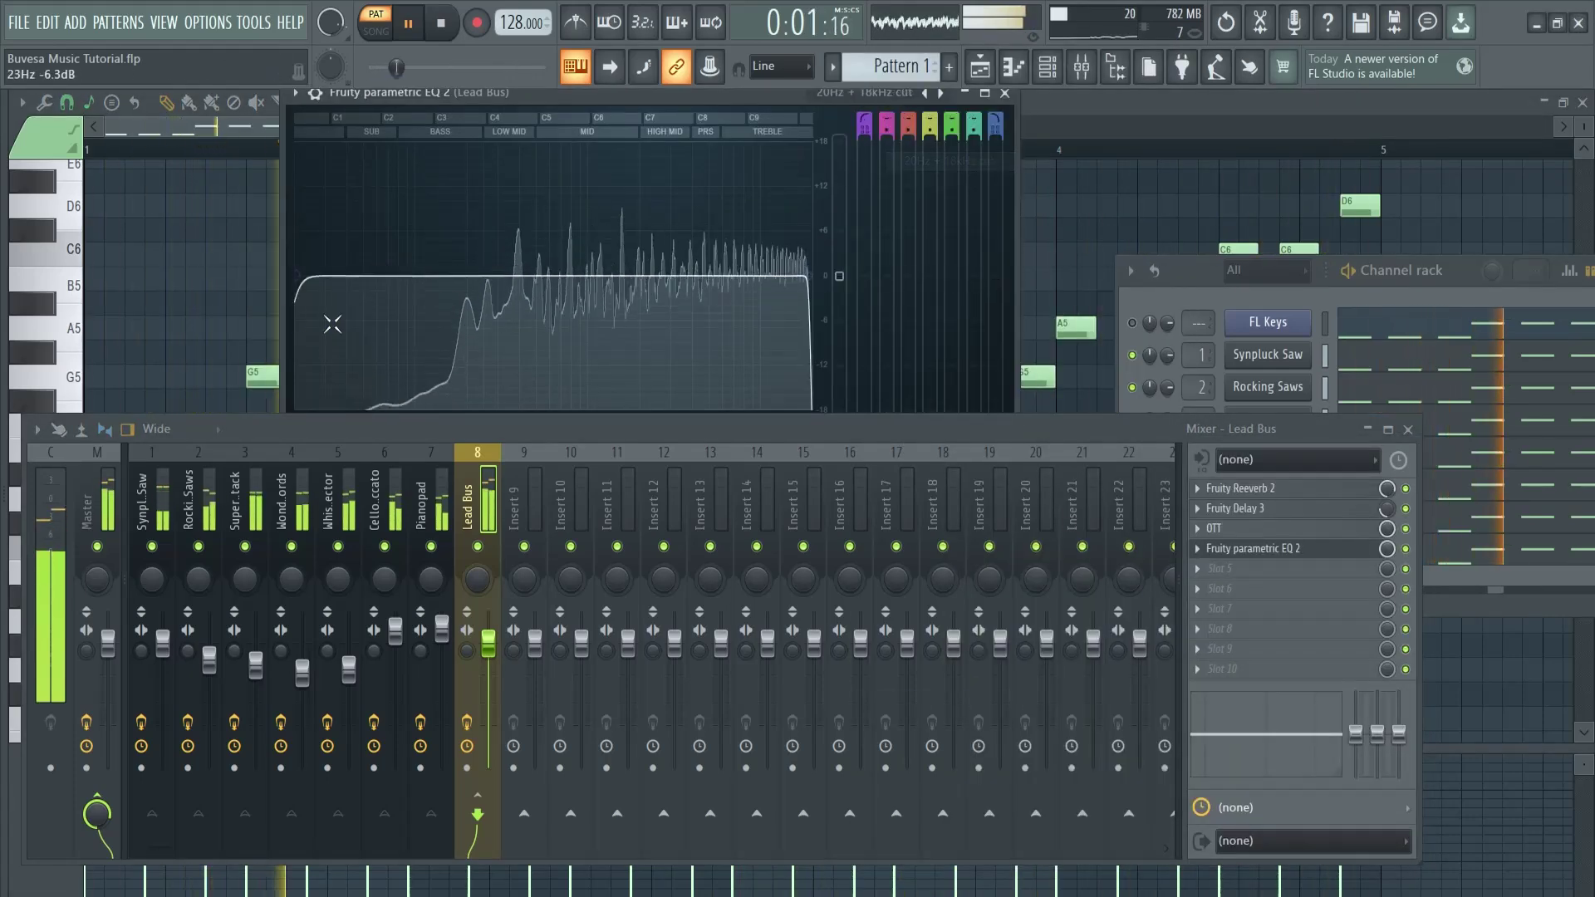
{"action": "left_click_drag", "start_coordinate": [302, 278], "coordinate": [475, 276]}
{"action": "left_click", "coordinate": [1253, 548]}
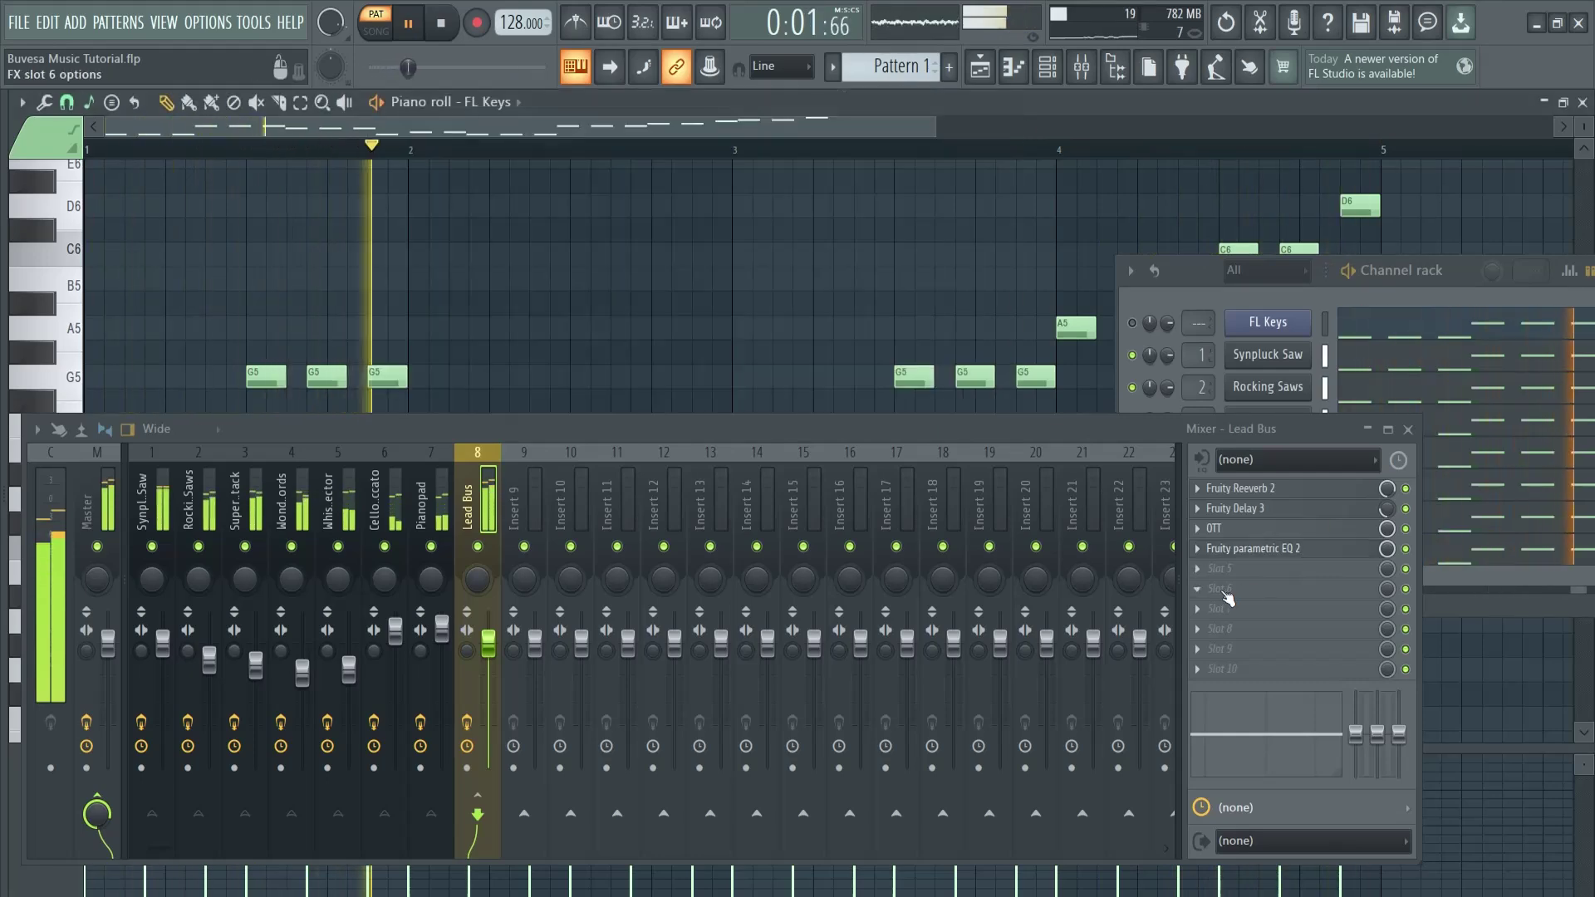
- Load Kickstart 2 into slot 5 with its second curve shape, then stop playback
{"action": "left_click", "coordinate": [1233, 571]}
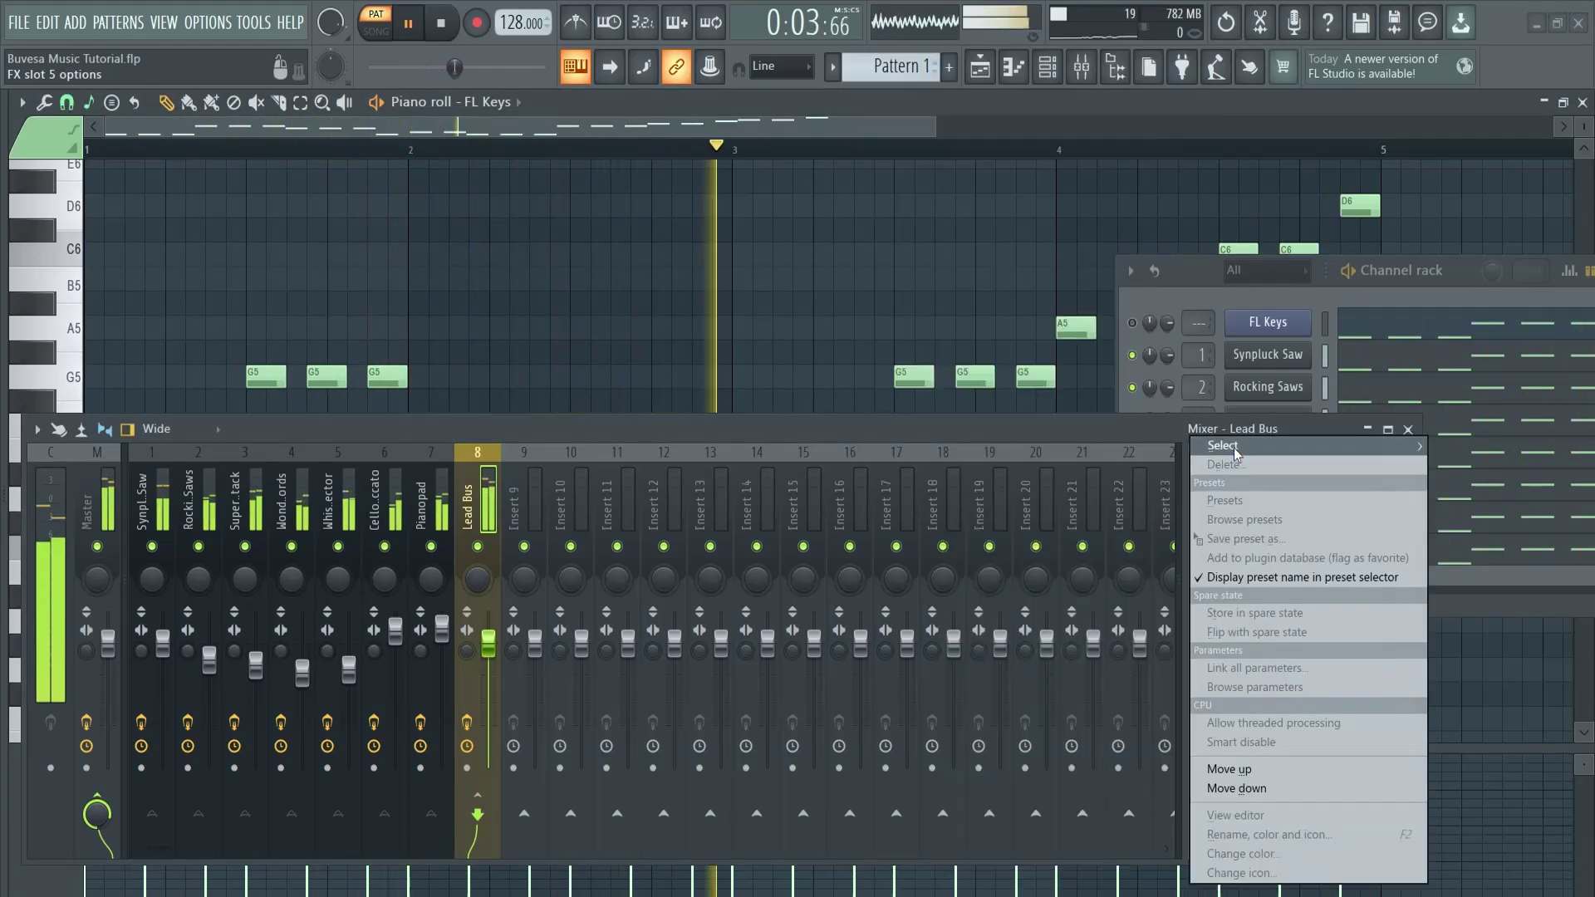
{"action": "mouse_move", "coordinate": [1229, 446]}
{"action": "left_click", "coordinate": [1081, 193]}
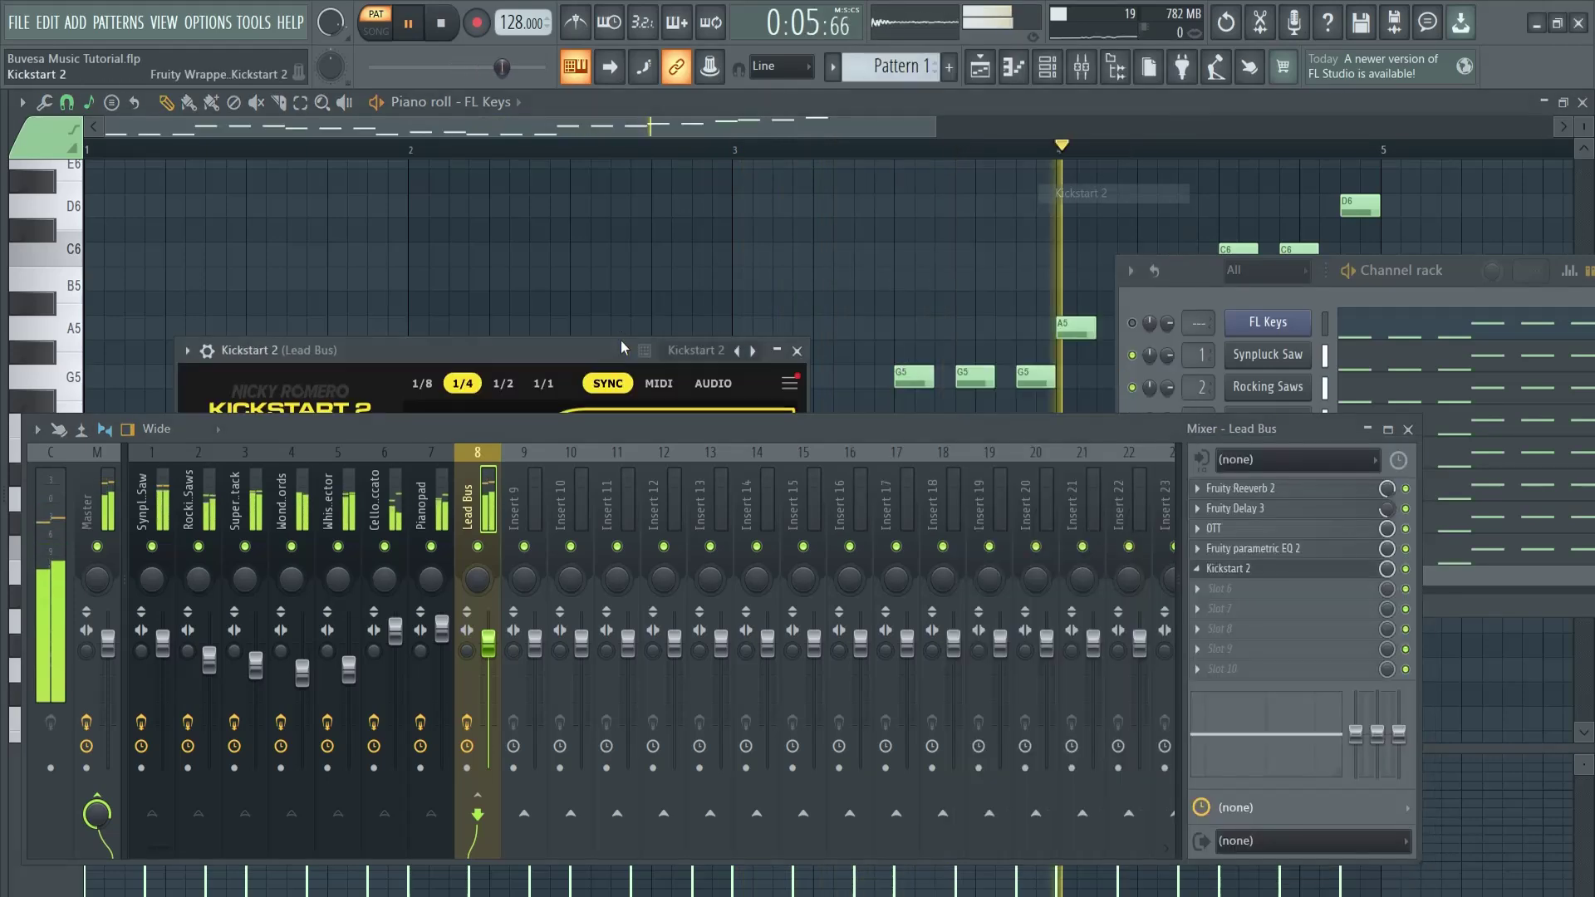
{"action": "left_click", "coordinate": [613, 385]}
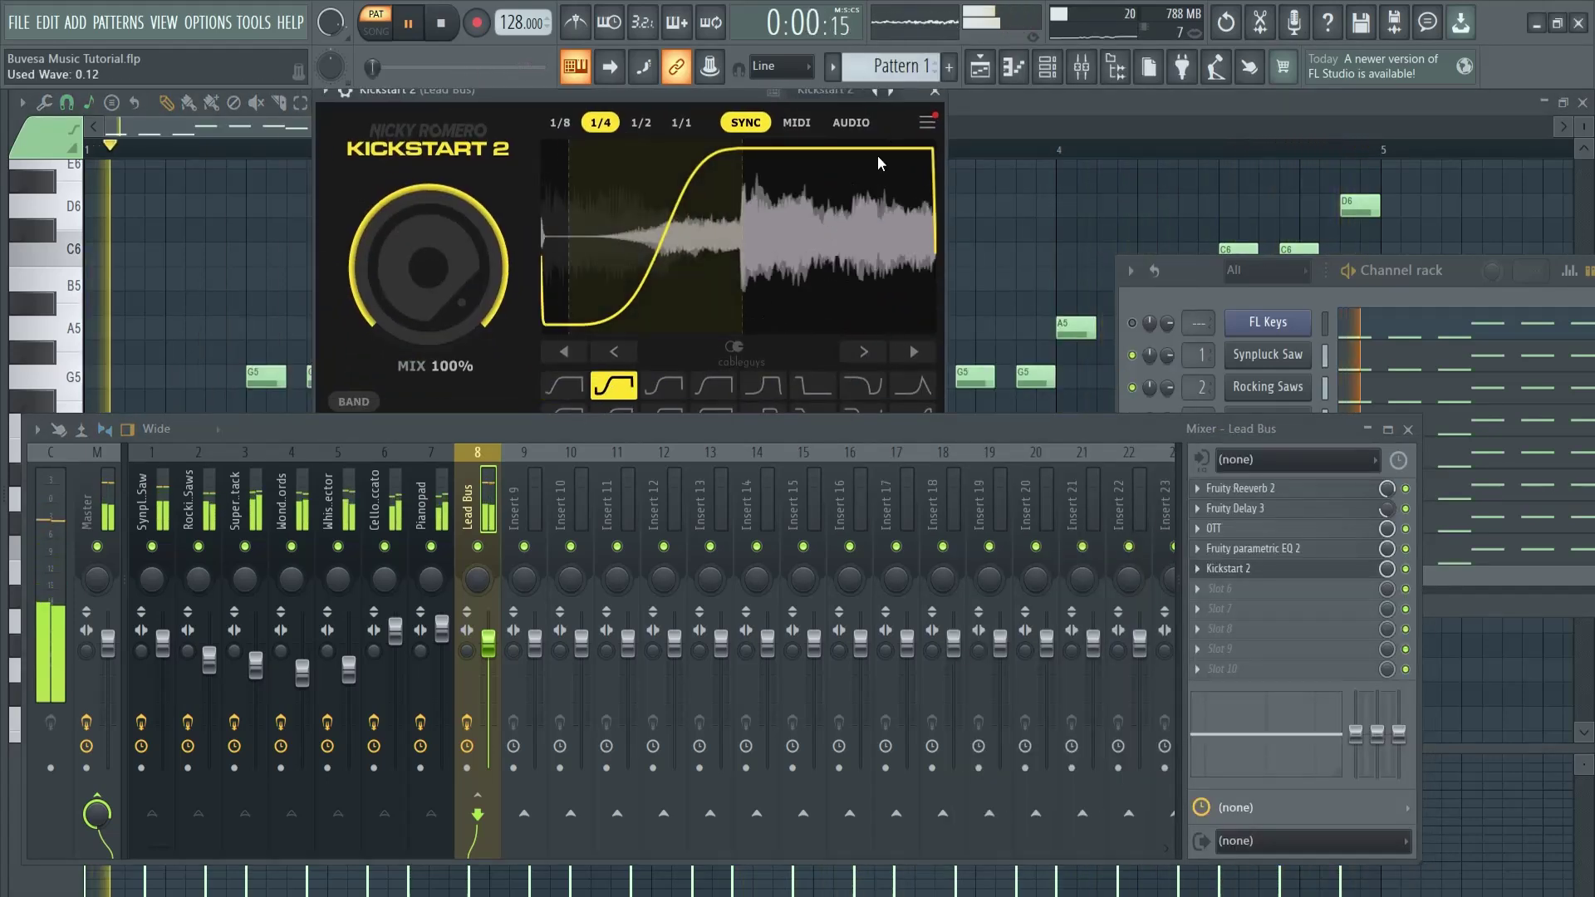
{"action": "left_click", "coordinate": [934, 91]}
{"action": "key", "text": "space"}
{"action": "left_click_drag", "start_coordinate": [576, 426], "coordinate": [631, 415]}
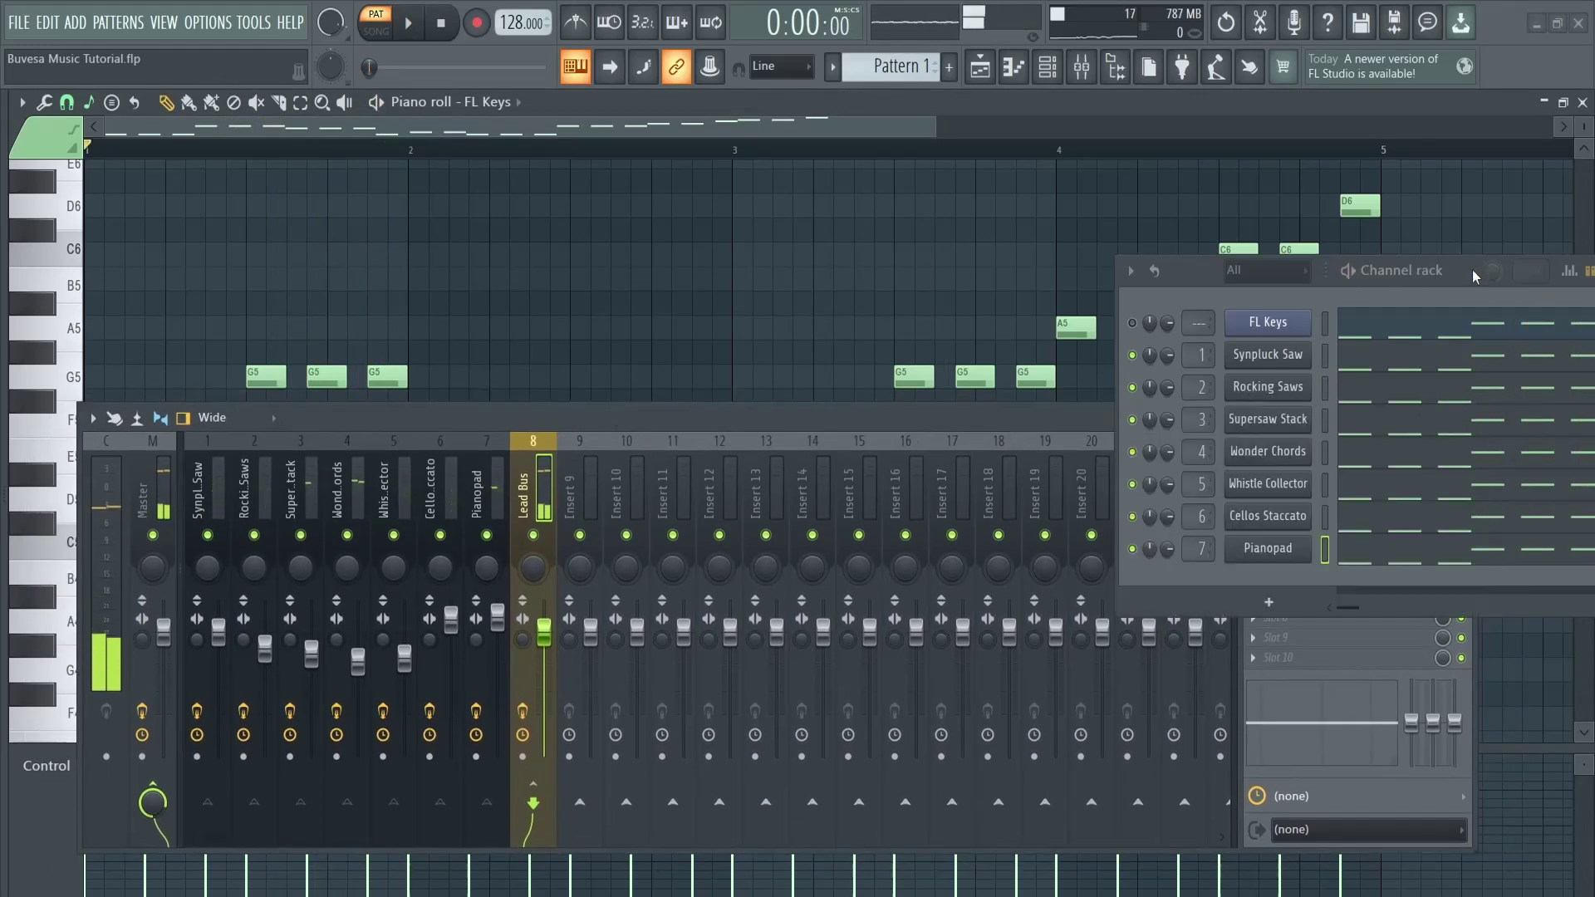
- Move the channel list to the top and play the pattern to hear the seven layers without FL Keys
{"action": "left_click_drag", "start_coordinate": [1393, 293], "coordinate": [868, 99]}
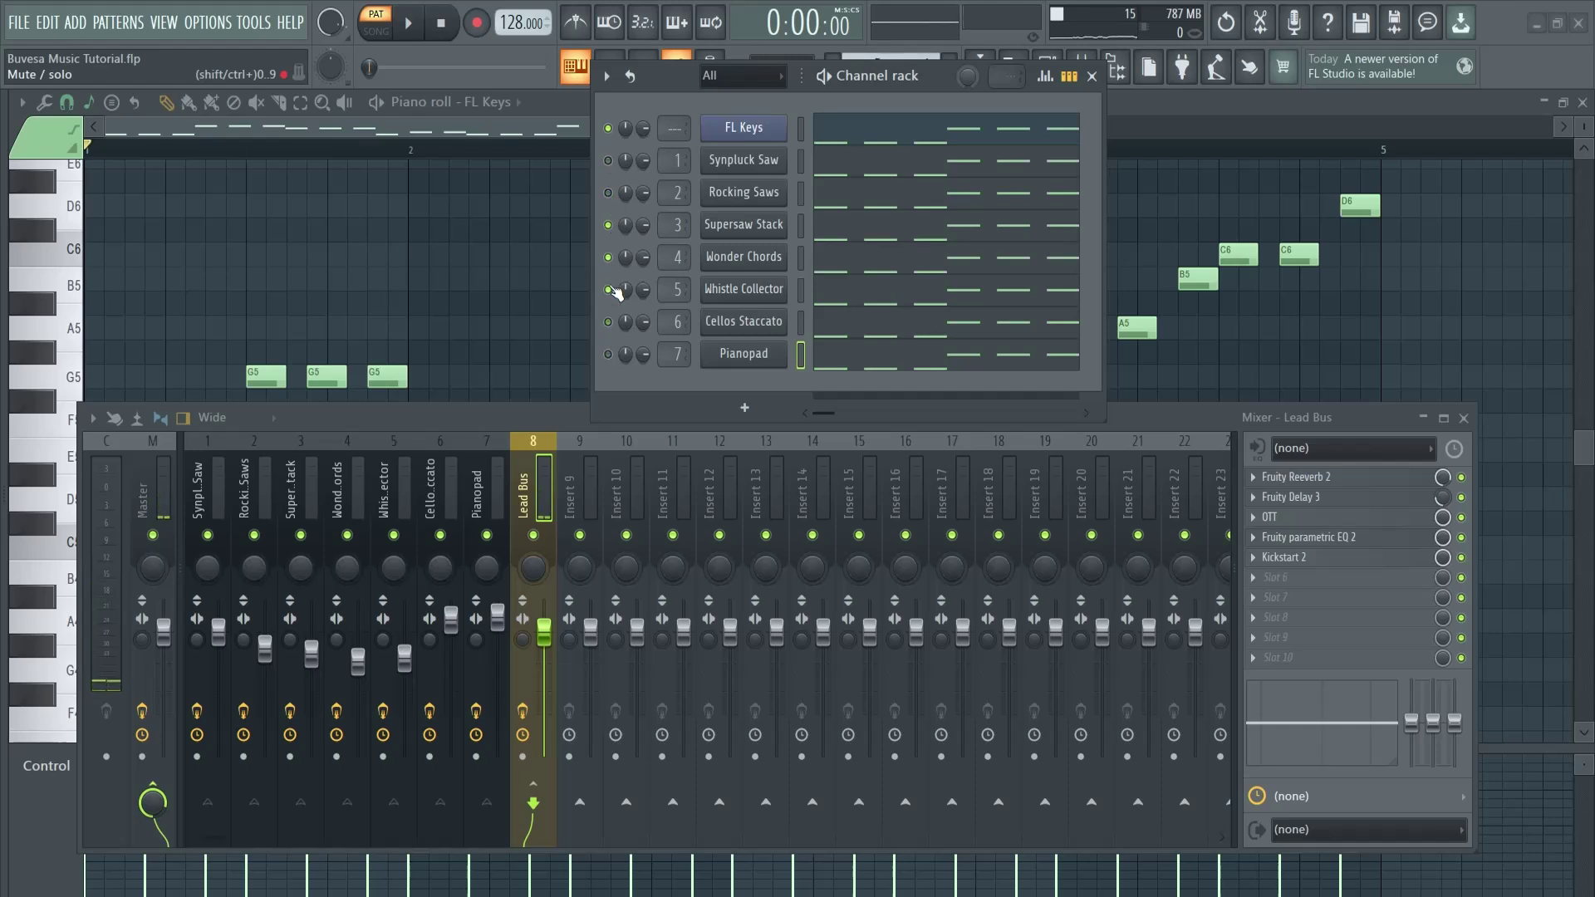
{"action": "key", "text": "space"}
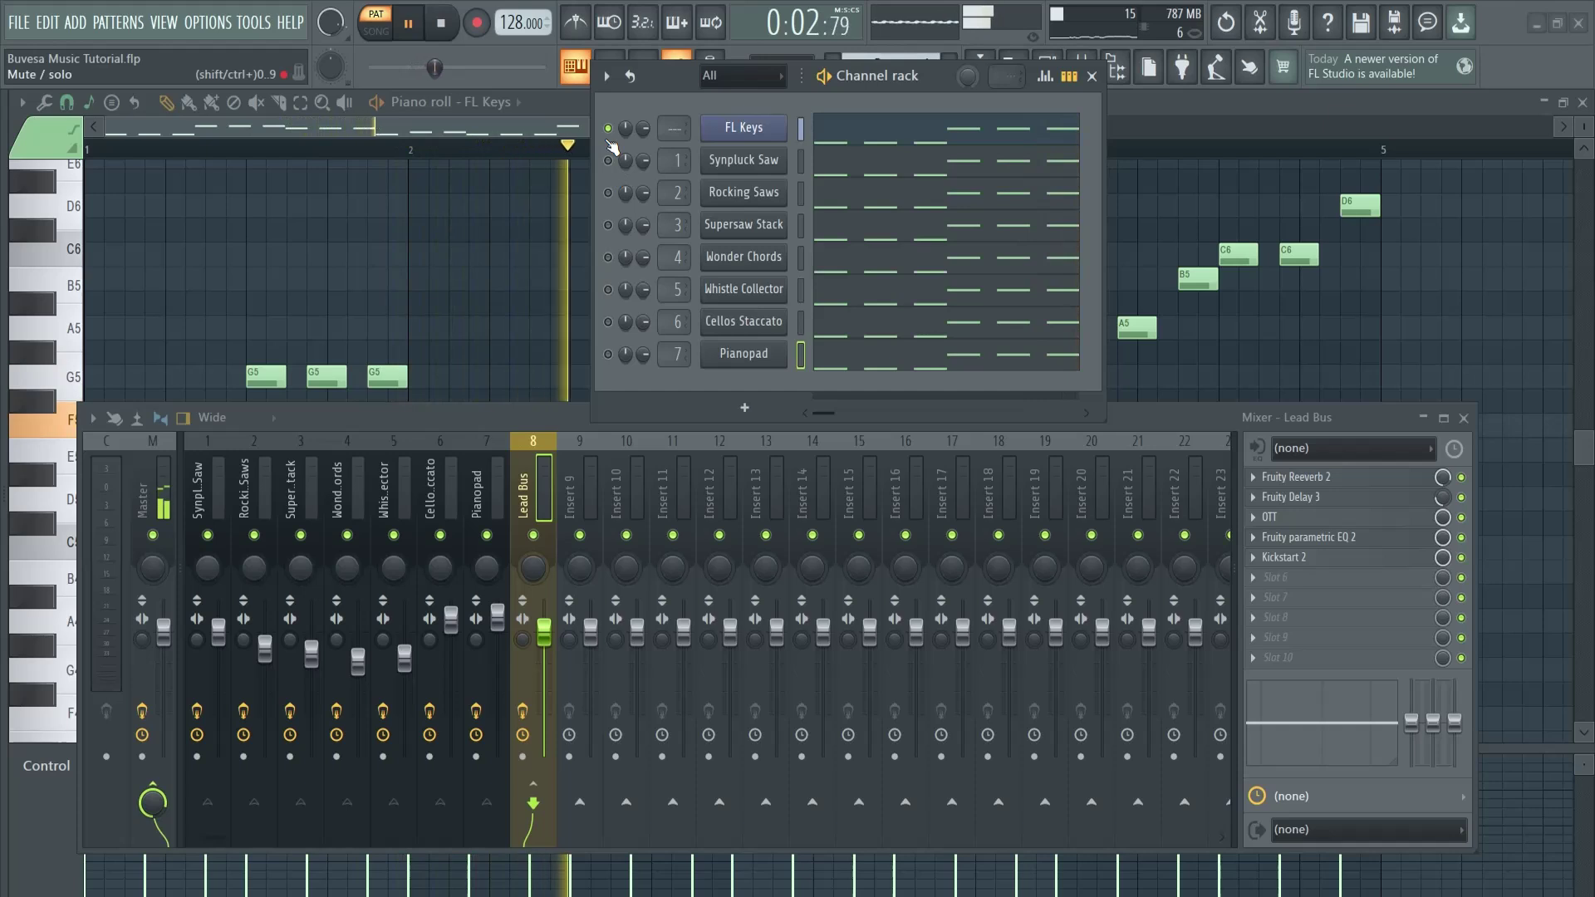
{"action": "key", "text": "space"}
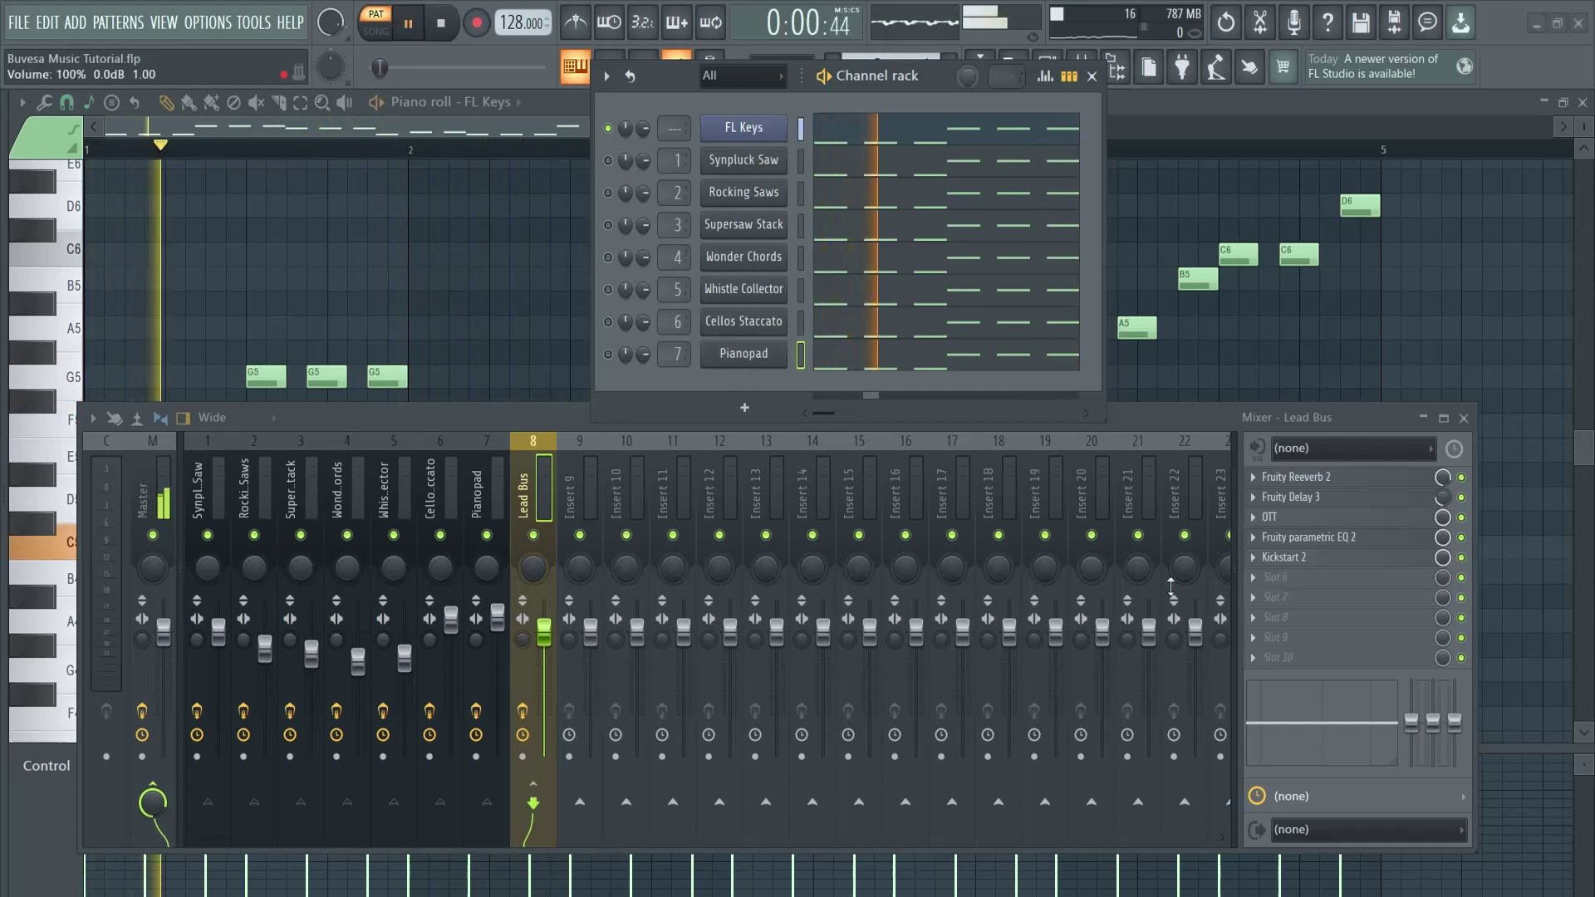
{"action": "key", "text": "space"}
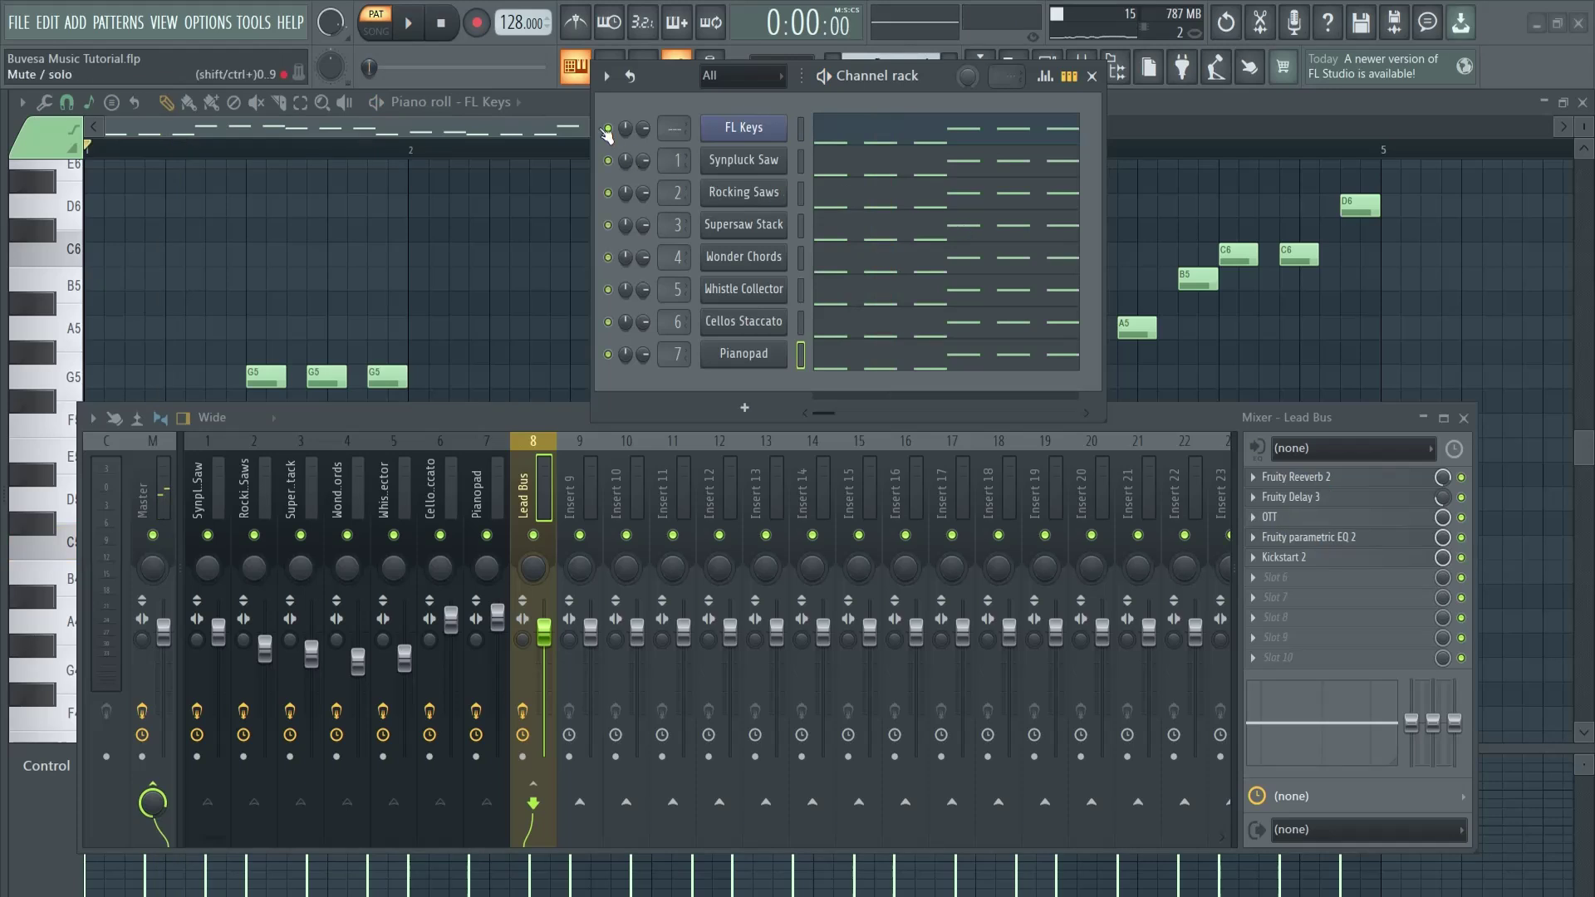
{"action": "key", "text": "space"}
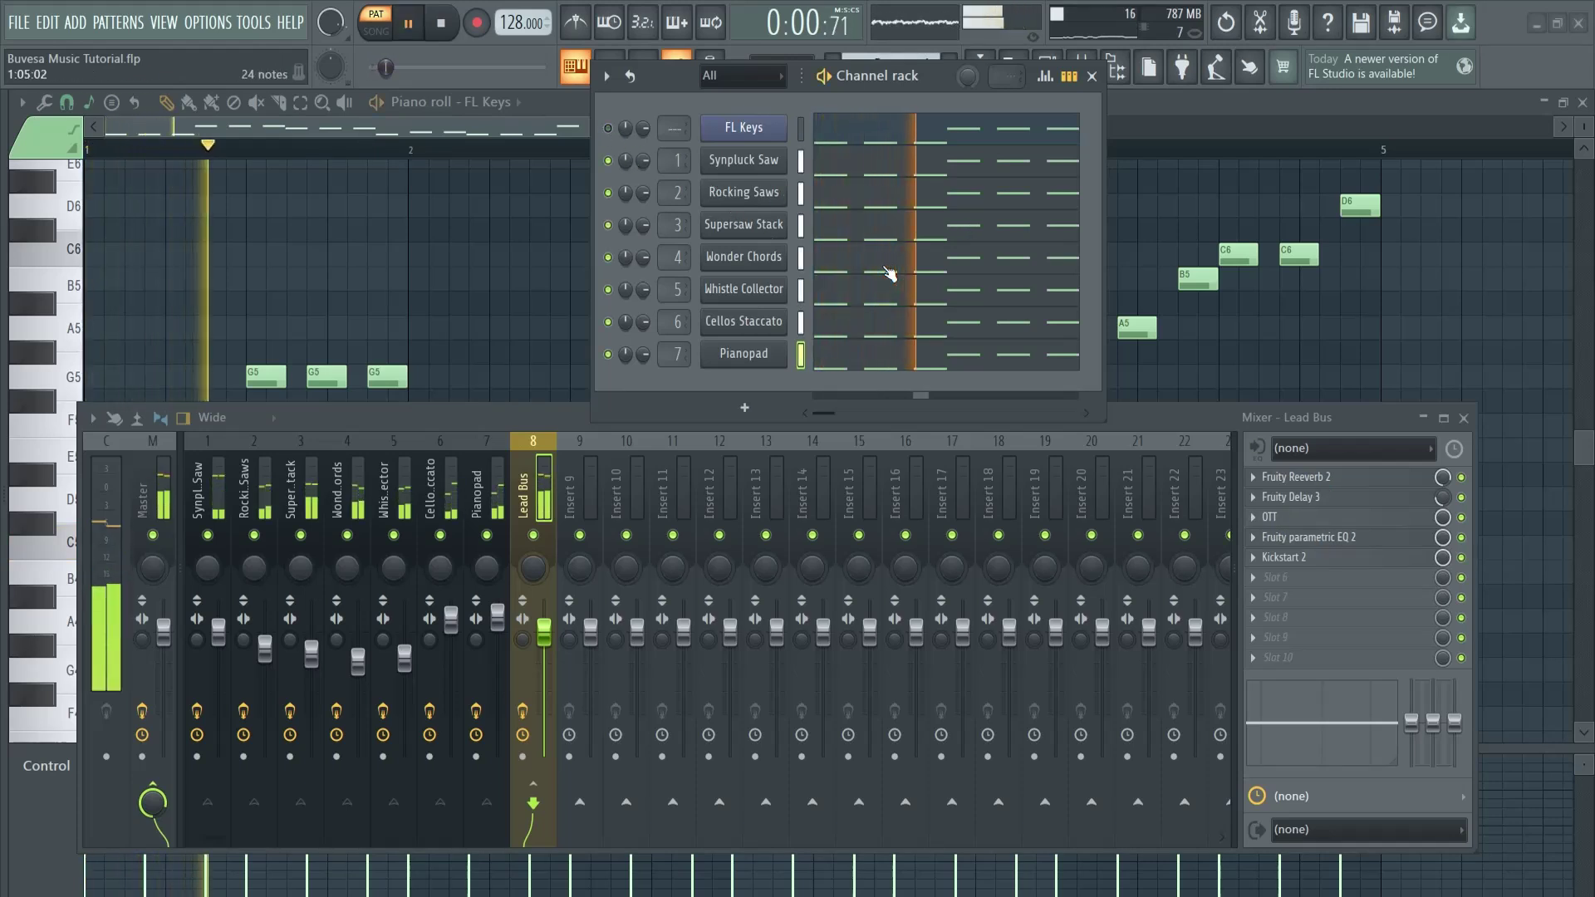
- Stop playback, reopen the Mixer with F9 and select Lead Bus to show its five-effect chain
{"action": "left_click", "coordinate": [1463, 417]}
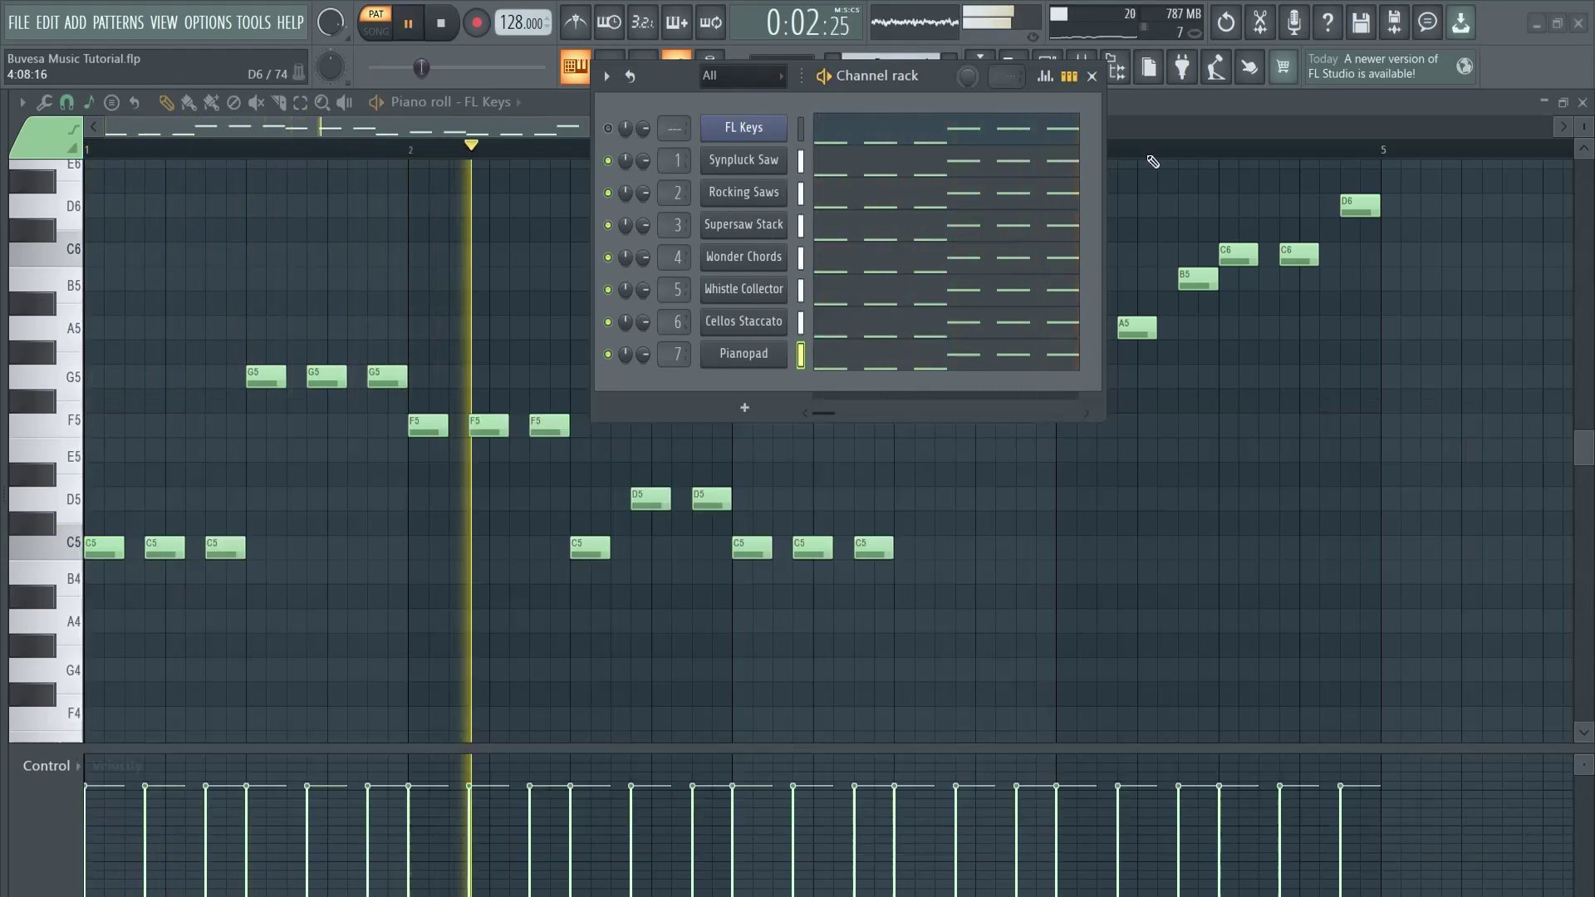
{"action": "left_click", "coordinate": [1092, 75]}
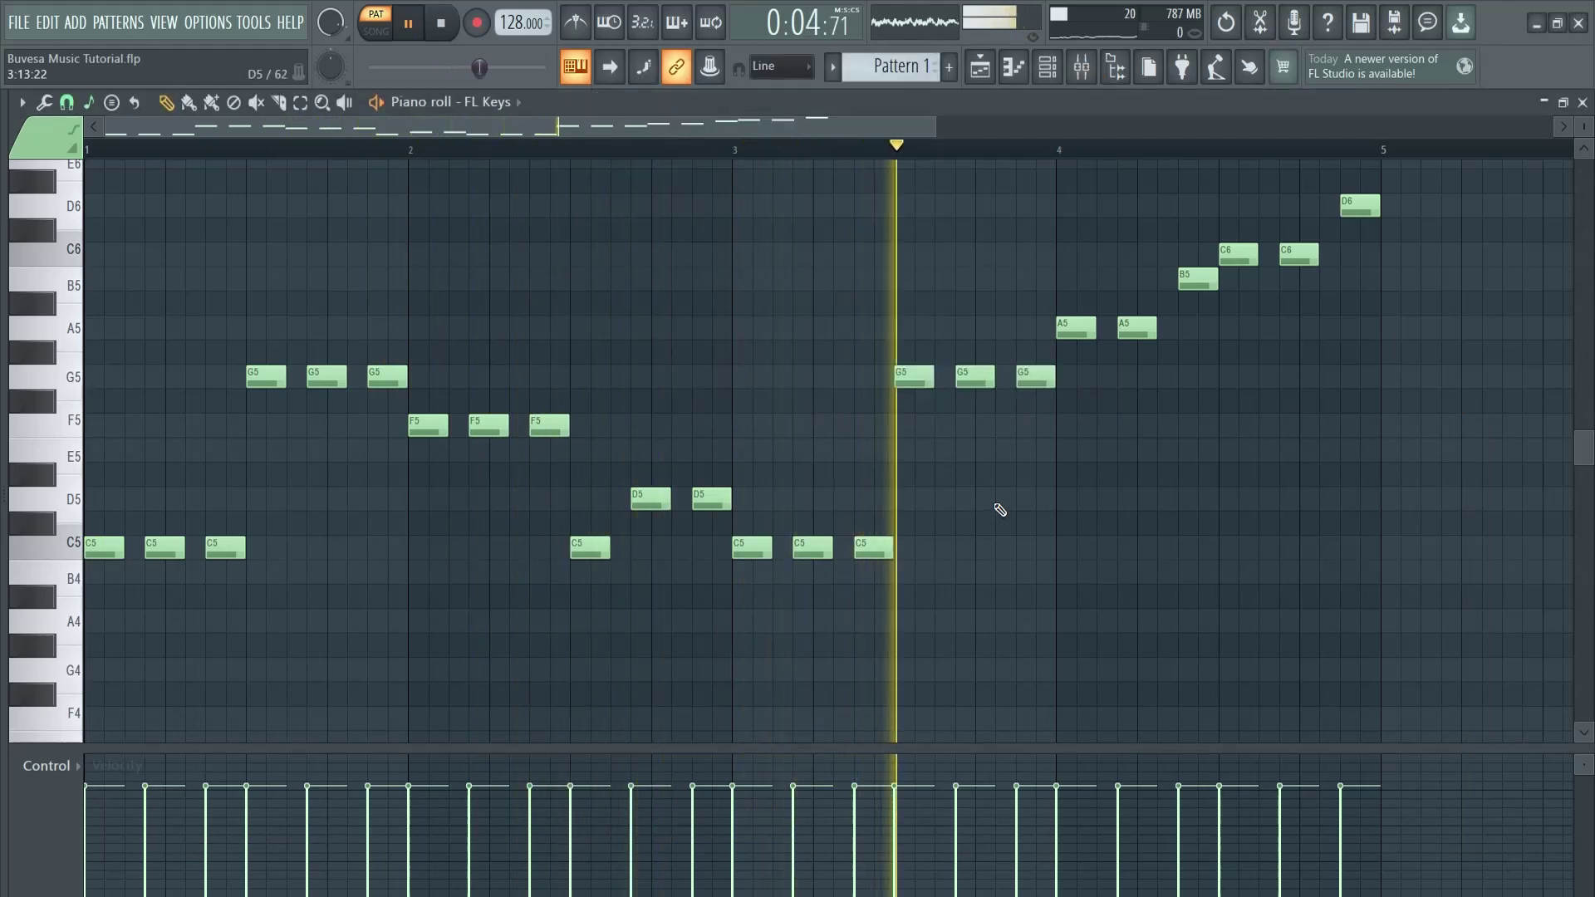
{"action": "scroll", "coordinate": [1039, 515], "scroll_direction": "up", "scroll_amount": 1}
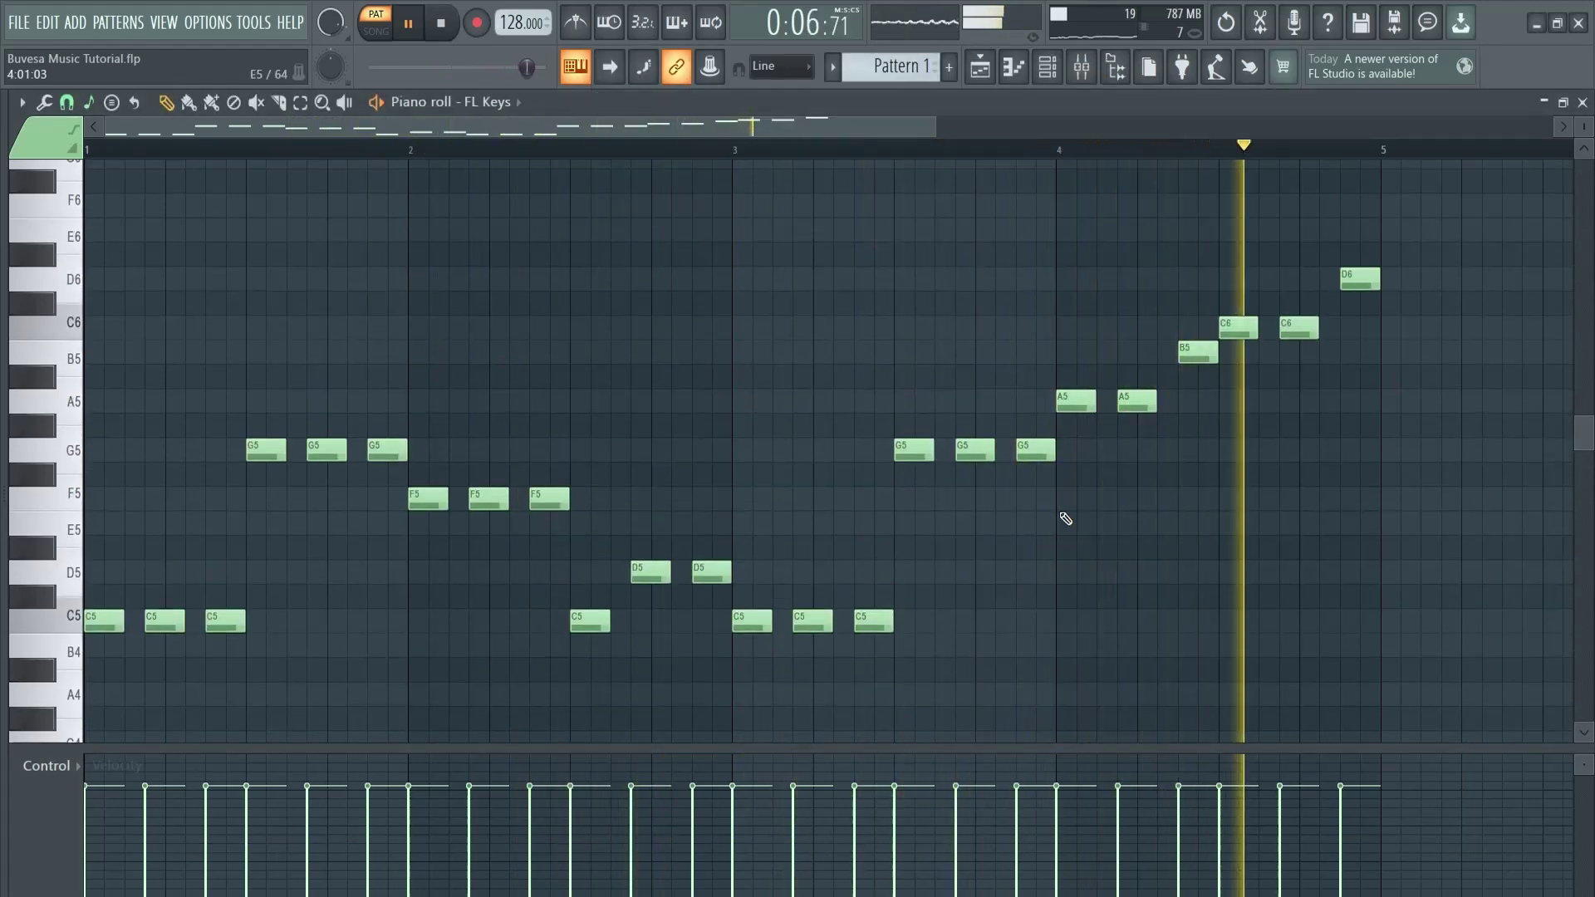
{"action": "key", "text": "space"}
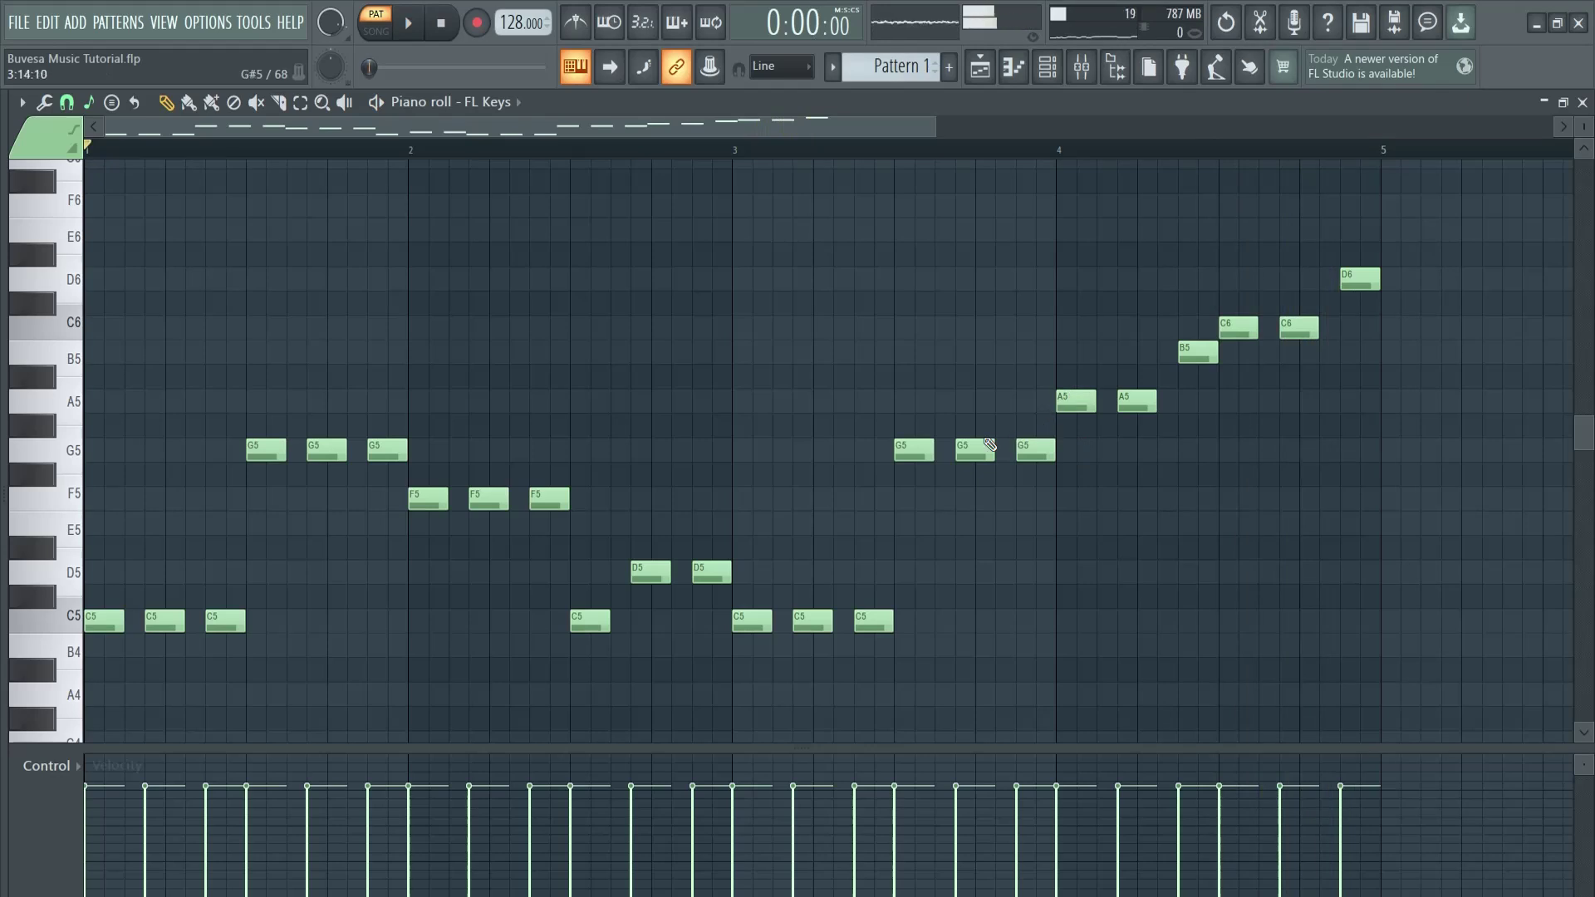
{"action": "key", "text": "F9"}
{"action": "left_click", "coordinate": [477, 489]}
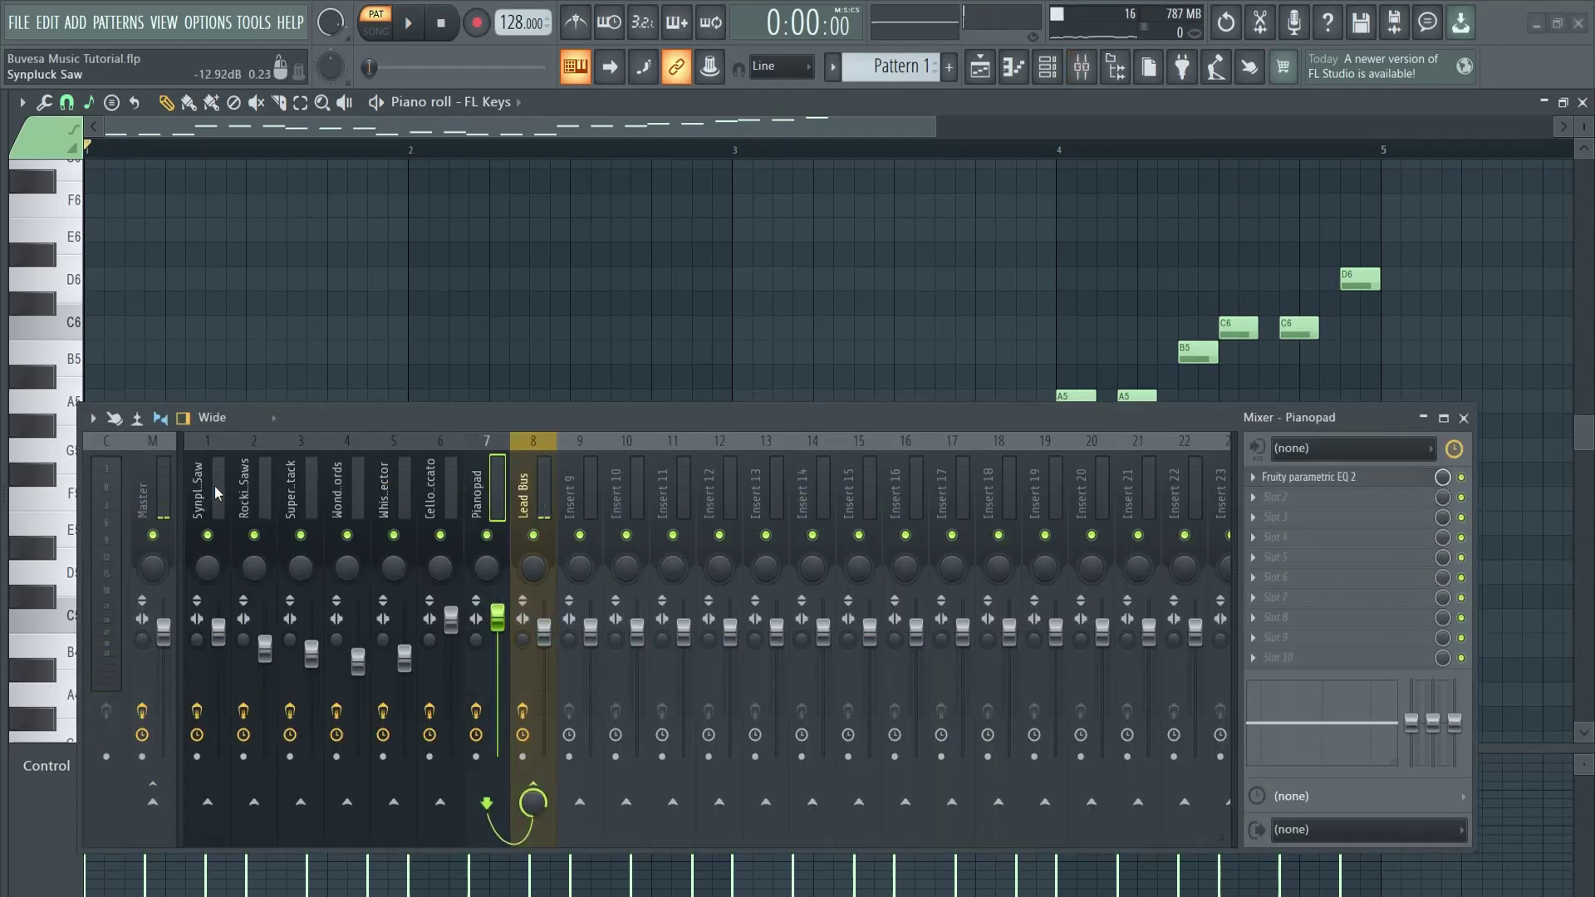
{"action": "left_click_drag", "start_coordinate": [631, 430], "coordinate": [662, 278]}
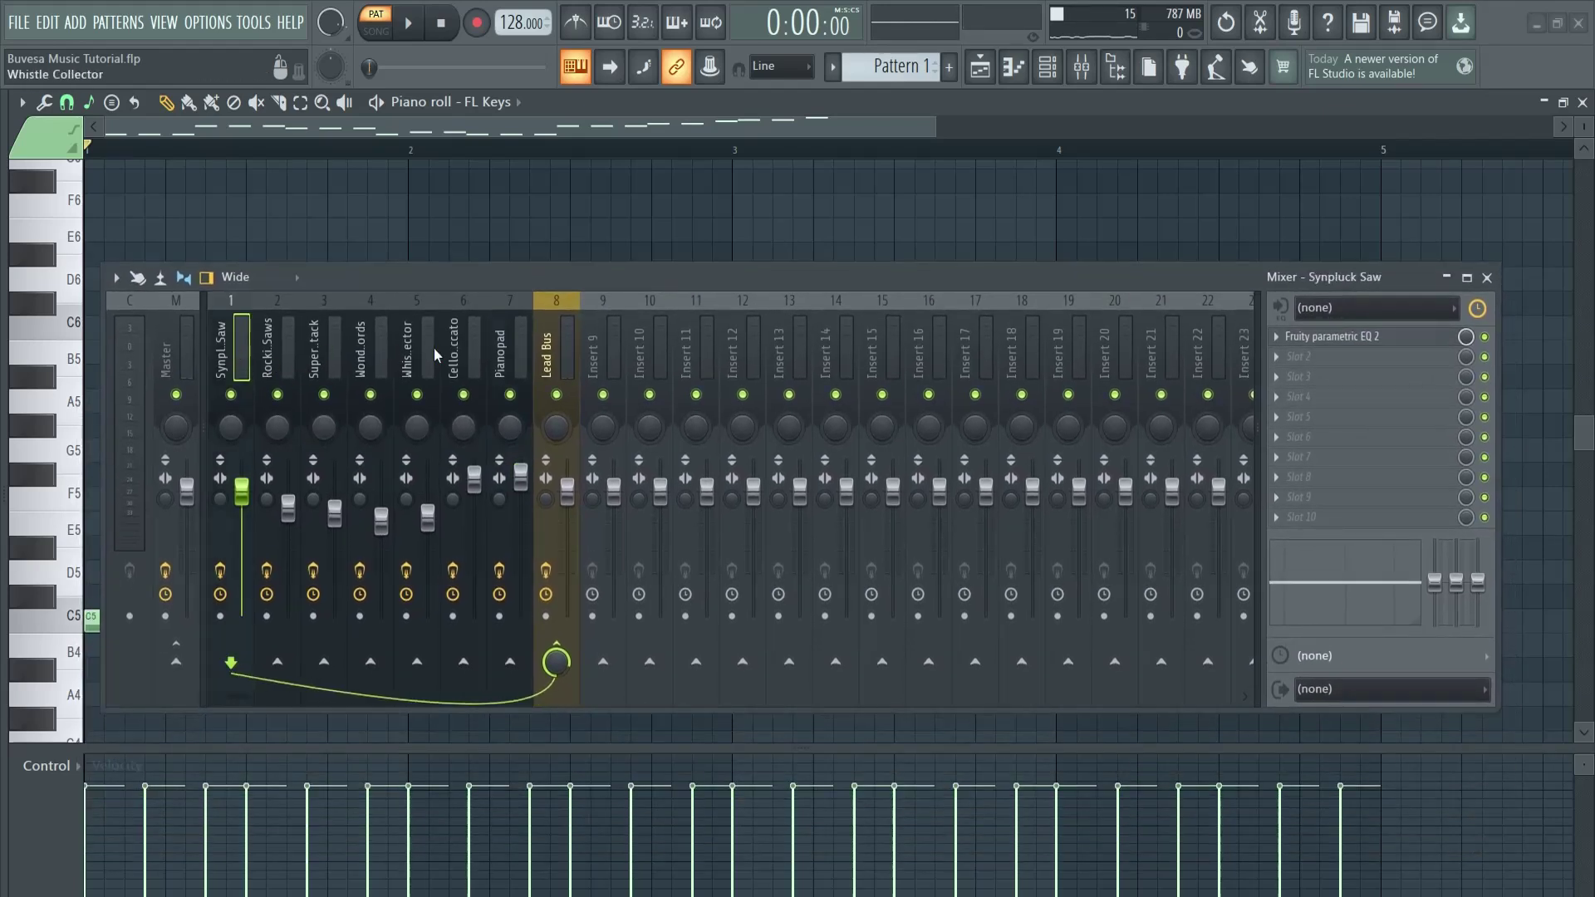
{"action": "left_click", "coordinate": [567, 341]}
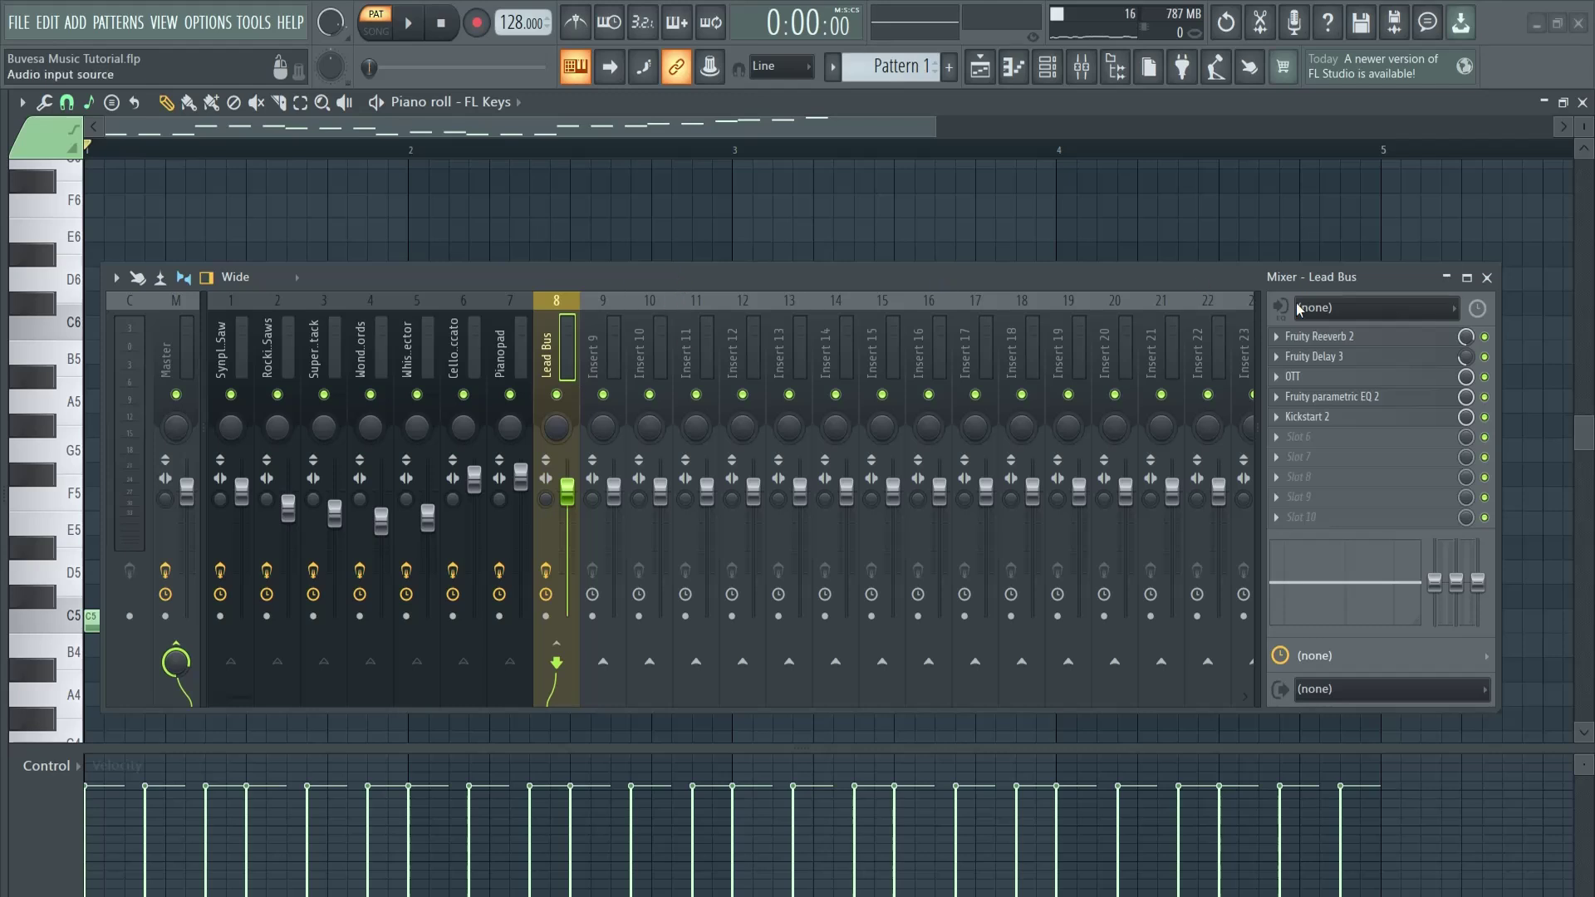